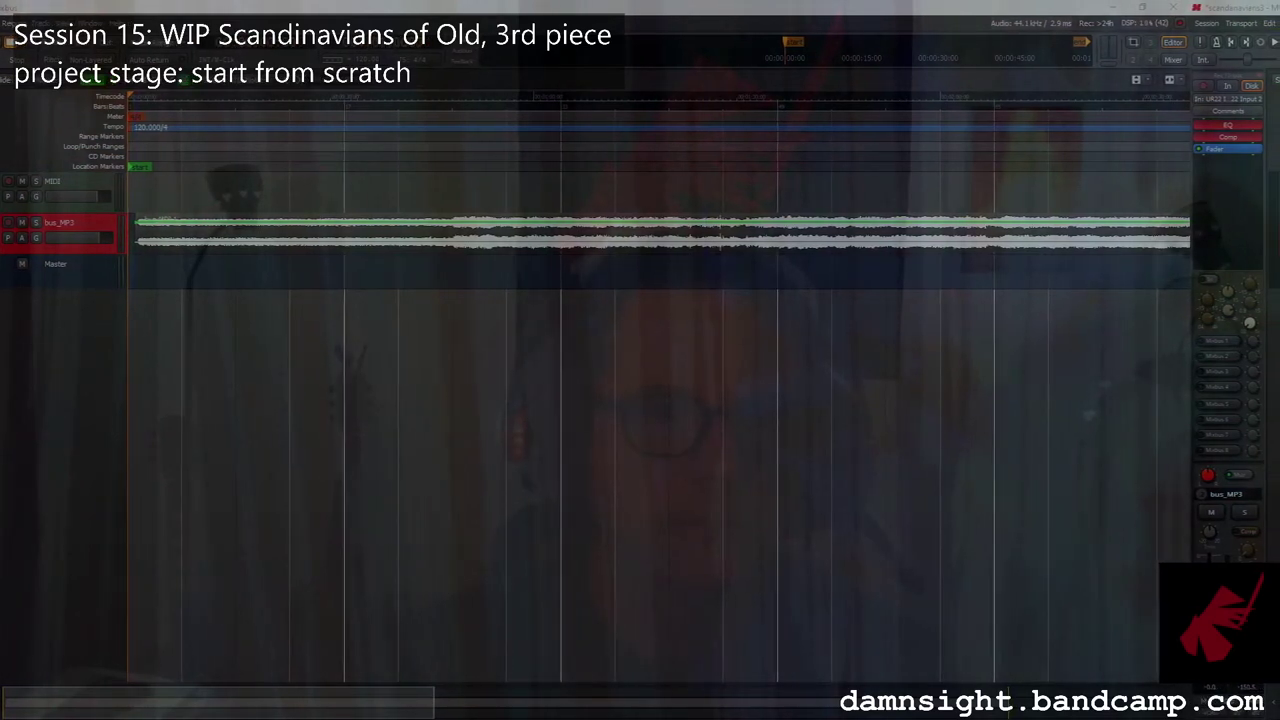
# Fit the bus_MP3 track's waveform to the editor view and start playback.
pyautogui.press('f')
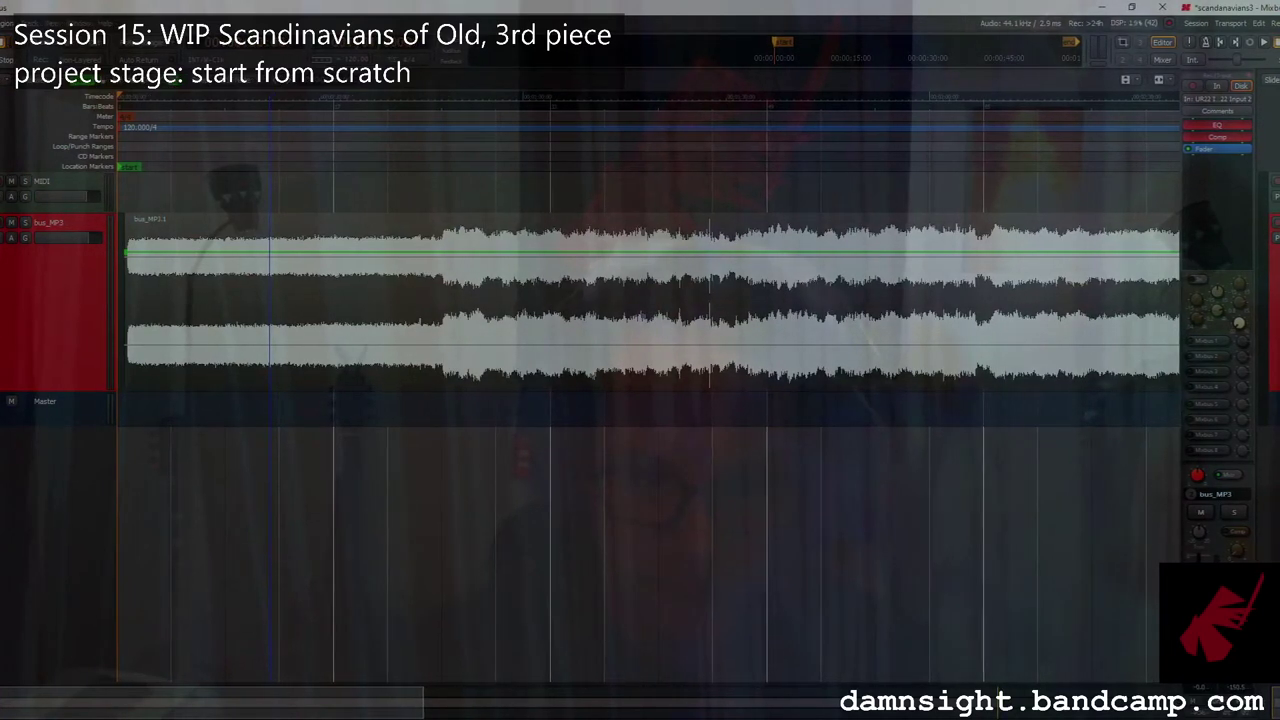
pyautogui.press('space')
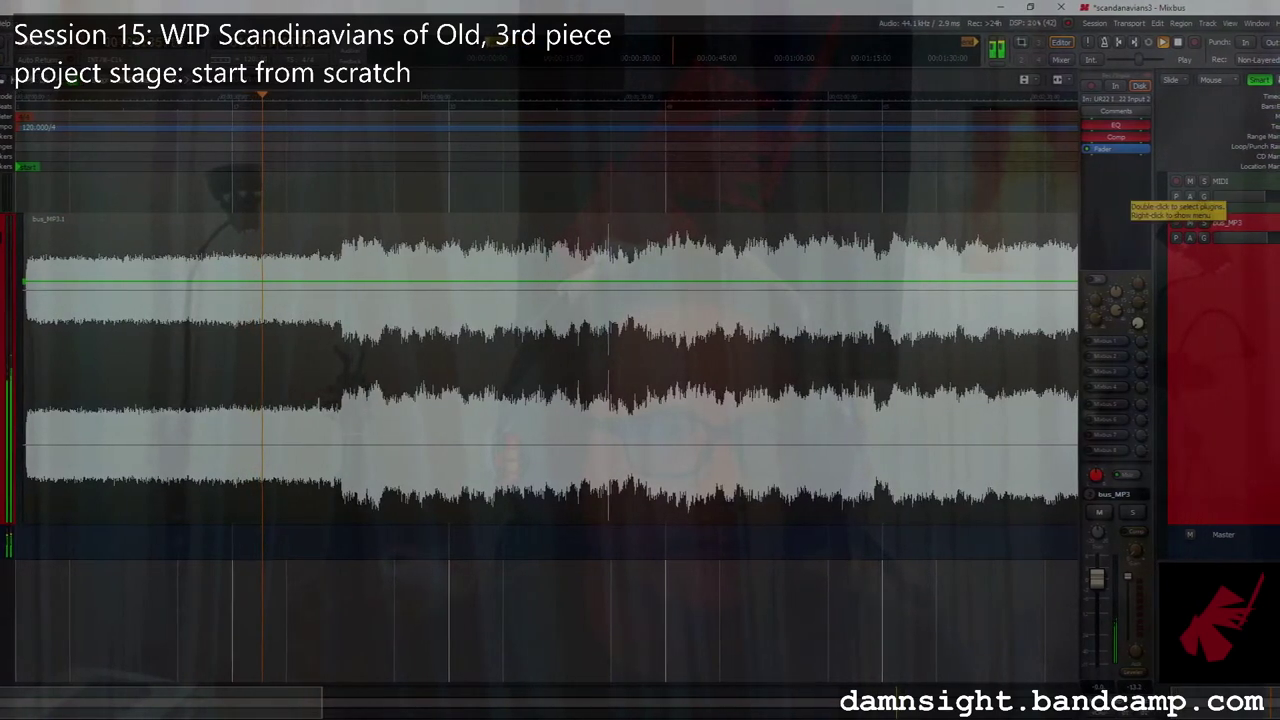
pyautogui.rightClick(1122, 195)
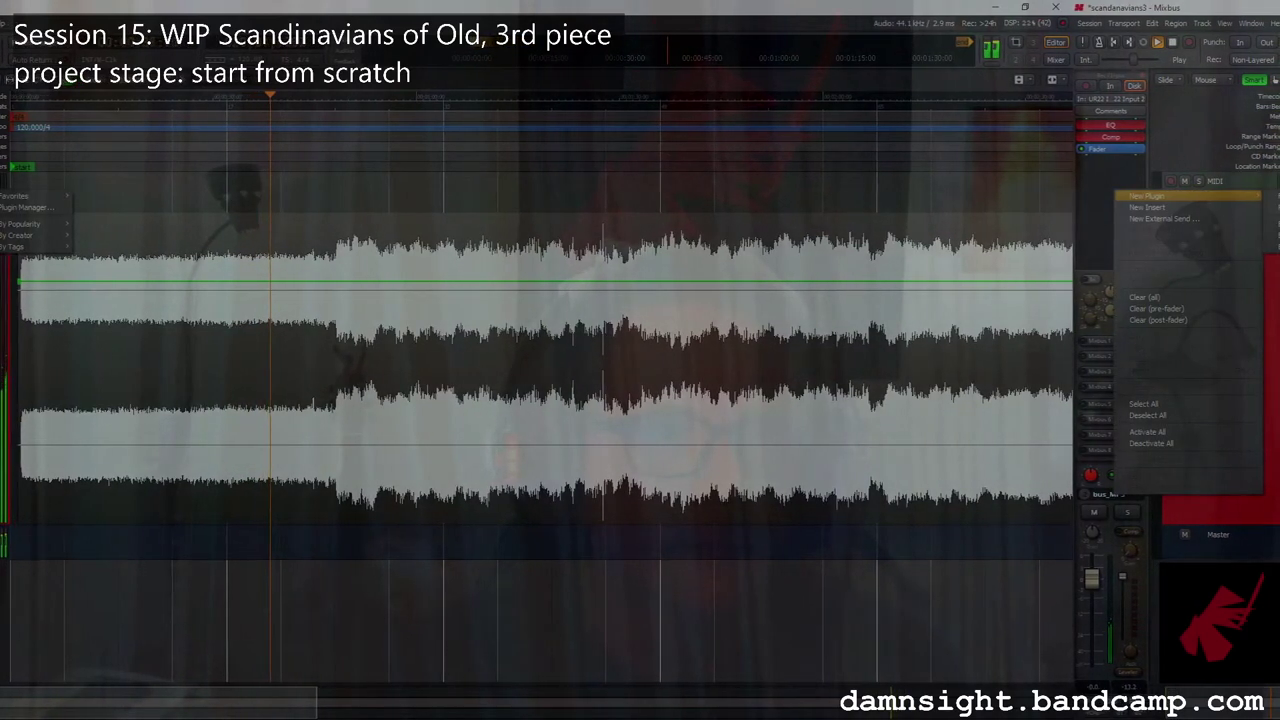
pyautogui.click(28, 207)
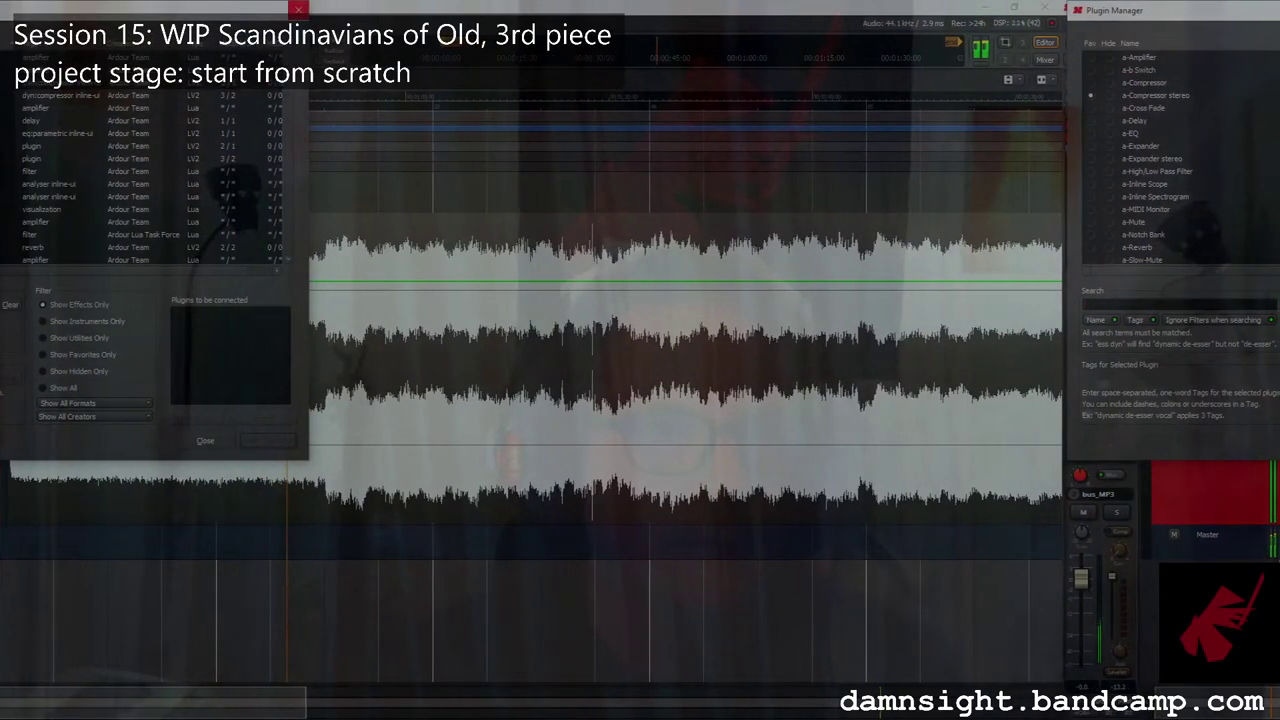
pyautogui.press('Escape')
# Add ReaEQ to the bus_MP3 track and change its Low Shelf band to High Pass.
pyautogui.hotkey('alt', 'm')
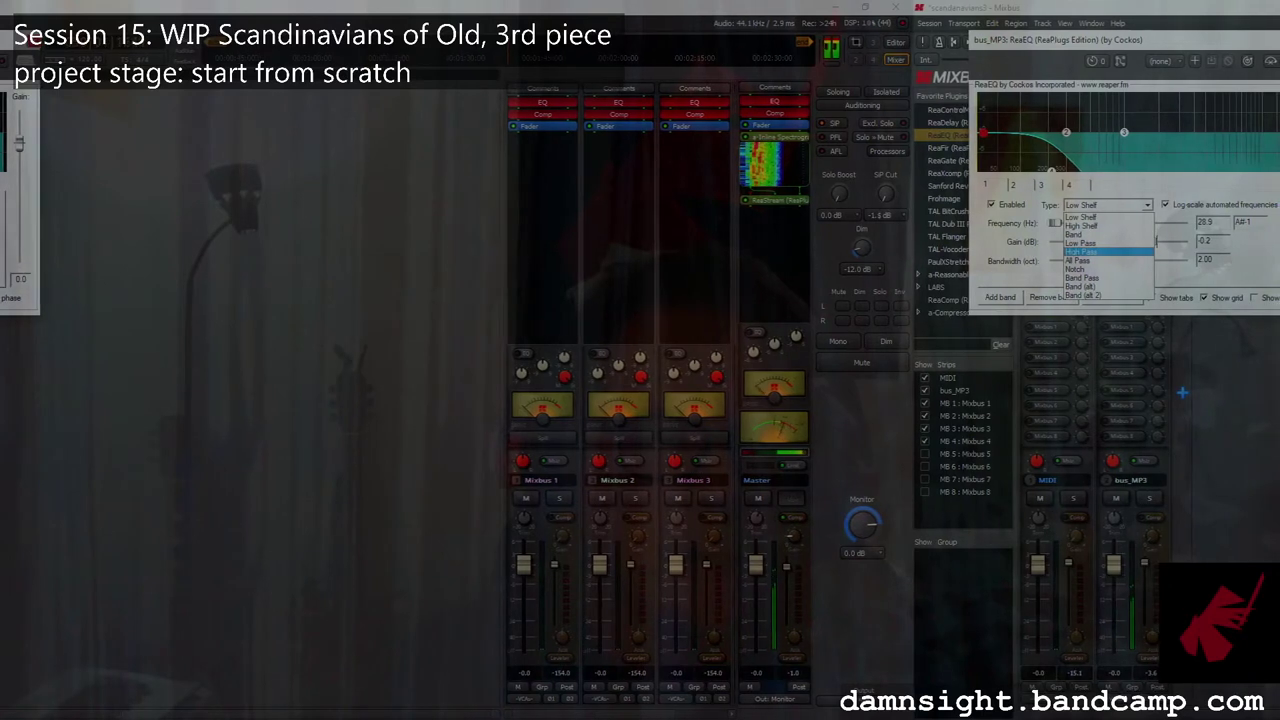
pyautogui.press('Return')
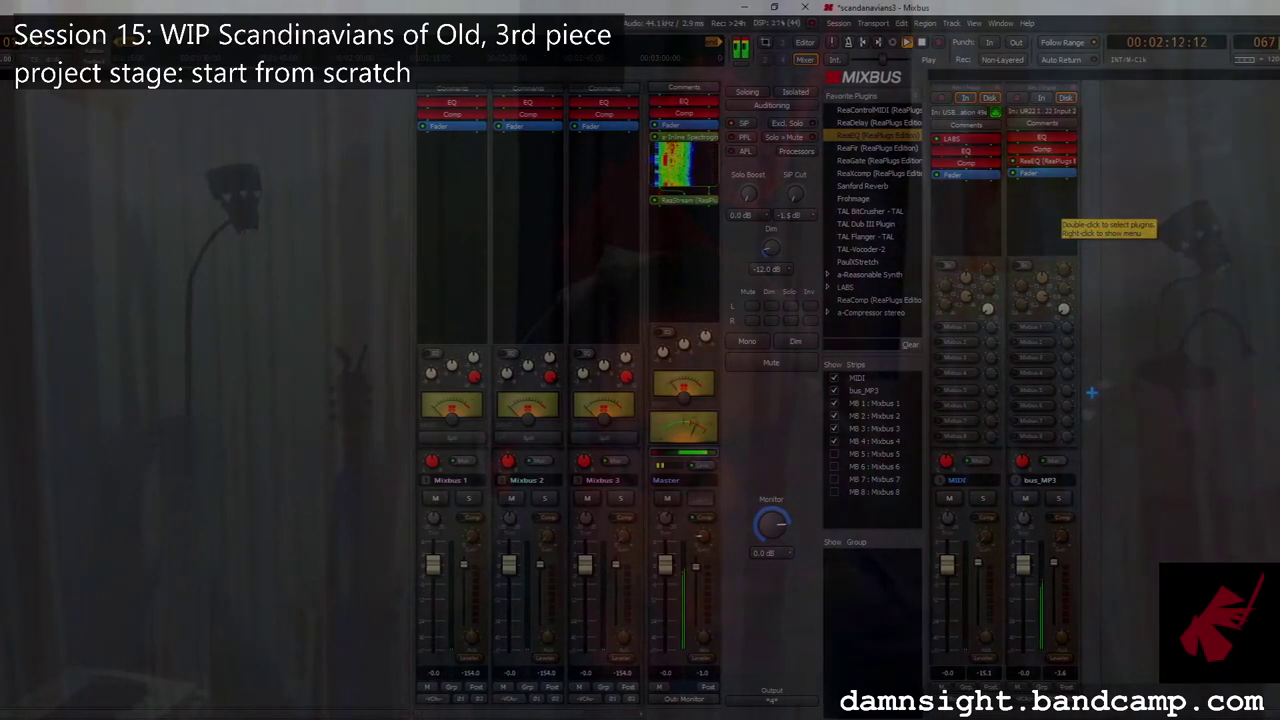
# Add Frohmage and Sanford Reverb after ReaEQ in the bus_MP3 plugin chain, and return to the editor.
pyautogui.rightClick(1052, 212)
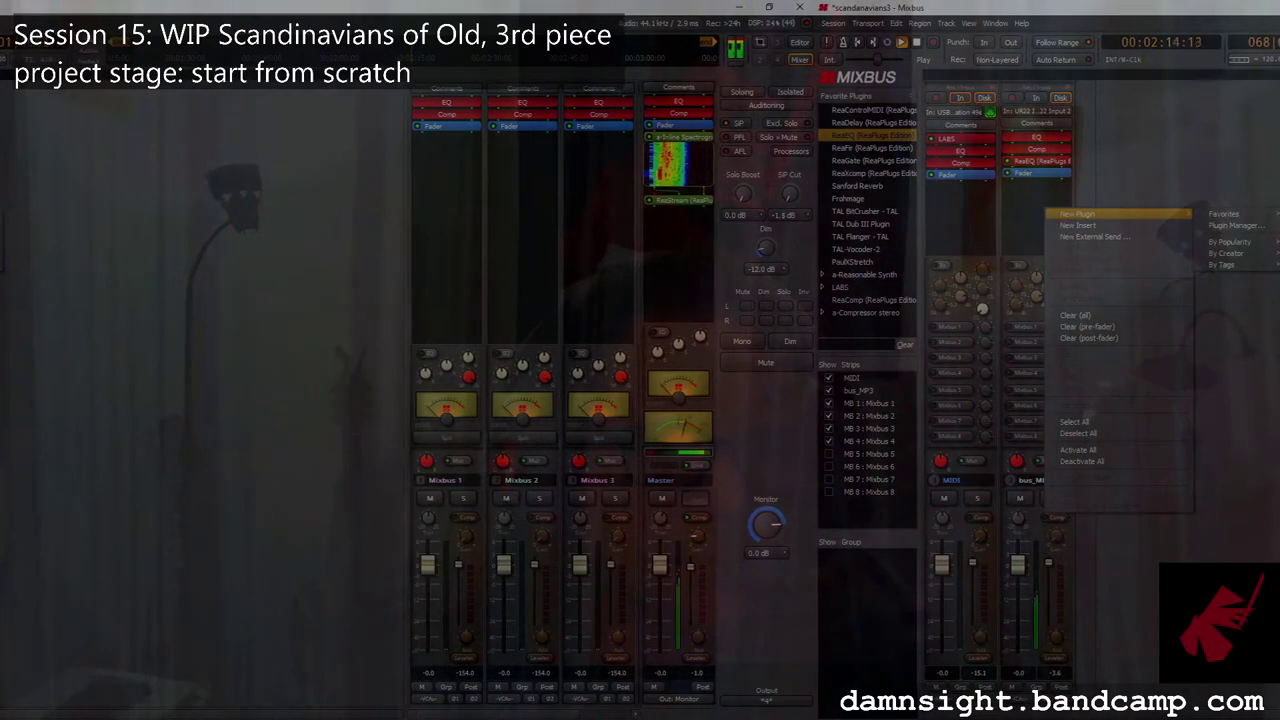
pyautogui.click(1080, 392)
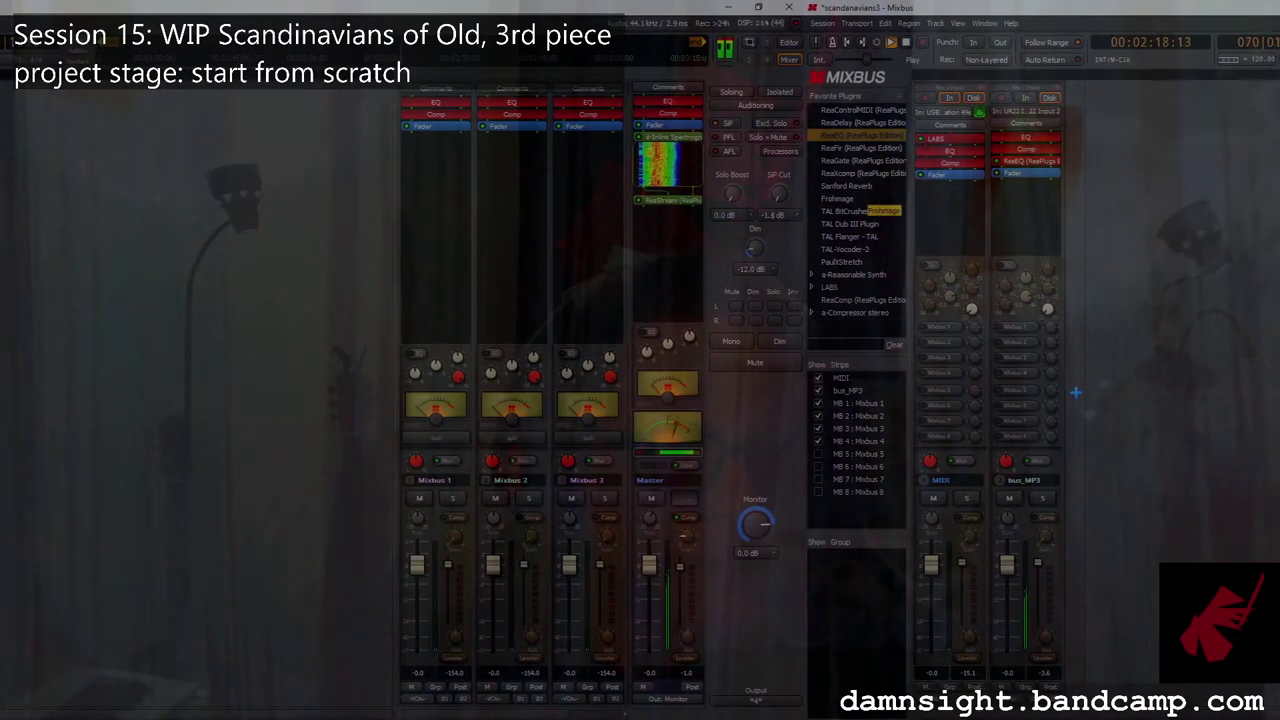
pyautogui.doubleClick(845, 199)
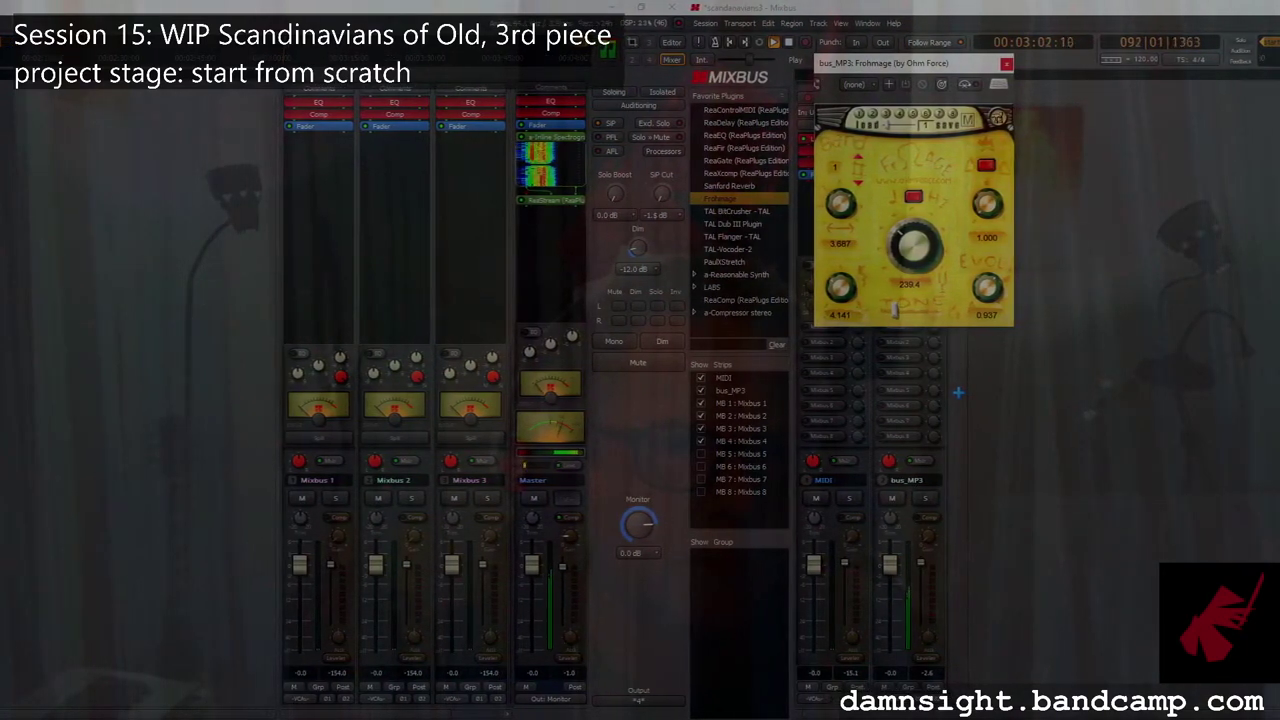
pyautogui.hotkey('ctrl', 'w')
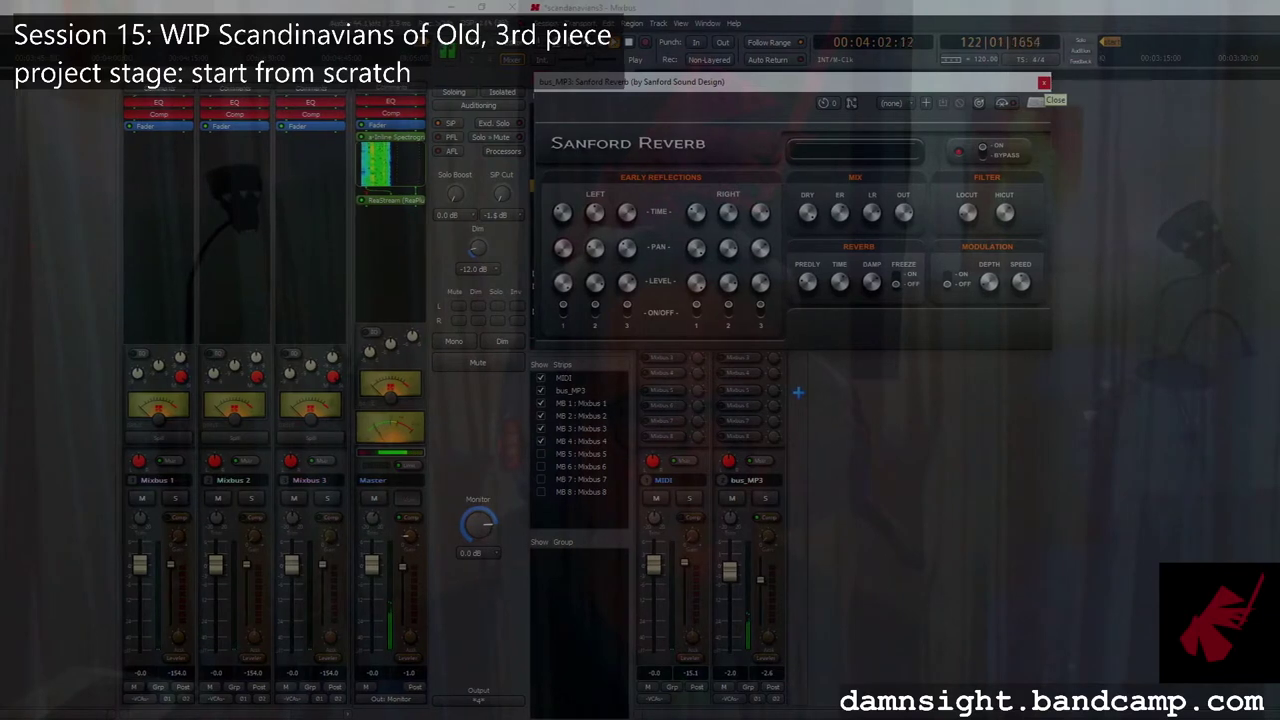
pyautogui.click(1036, 101)
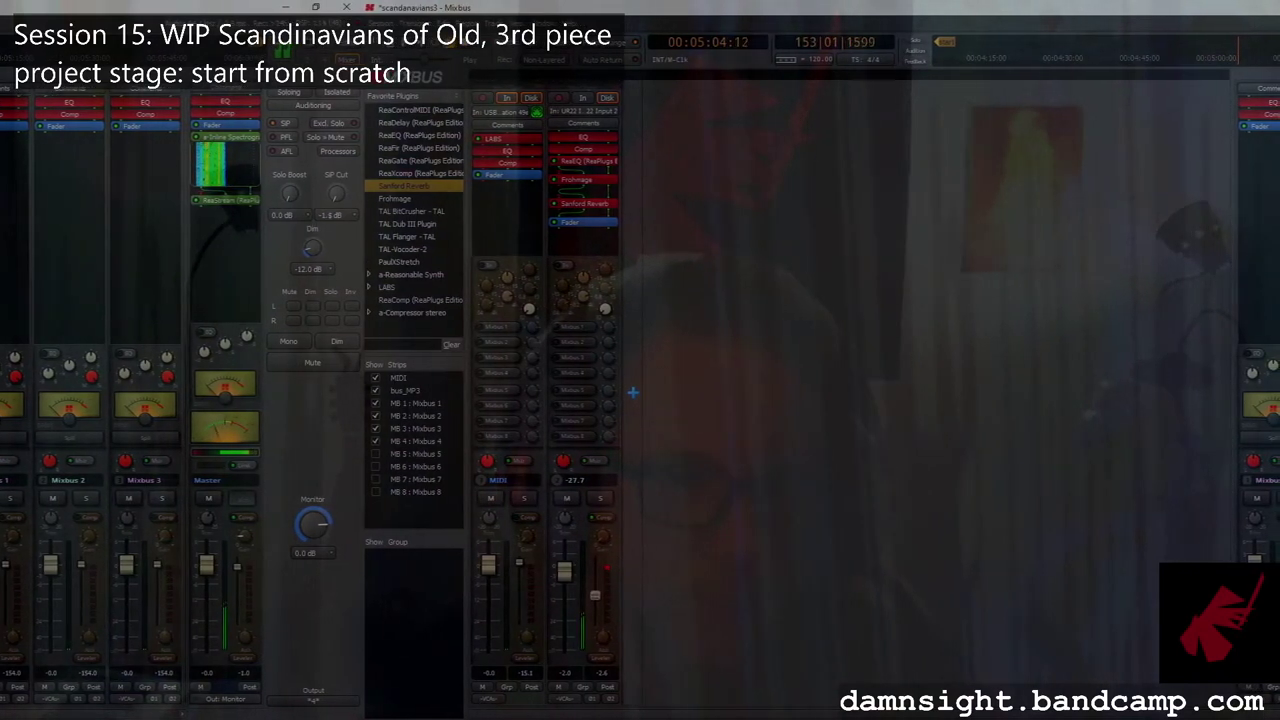
pyautogui.hotkey('alt', 'm')
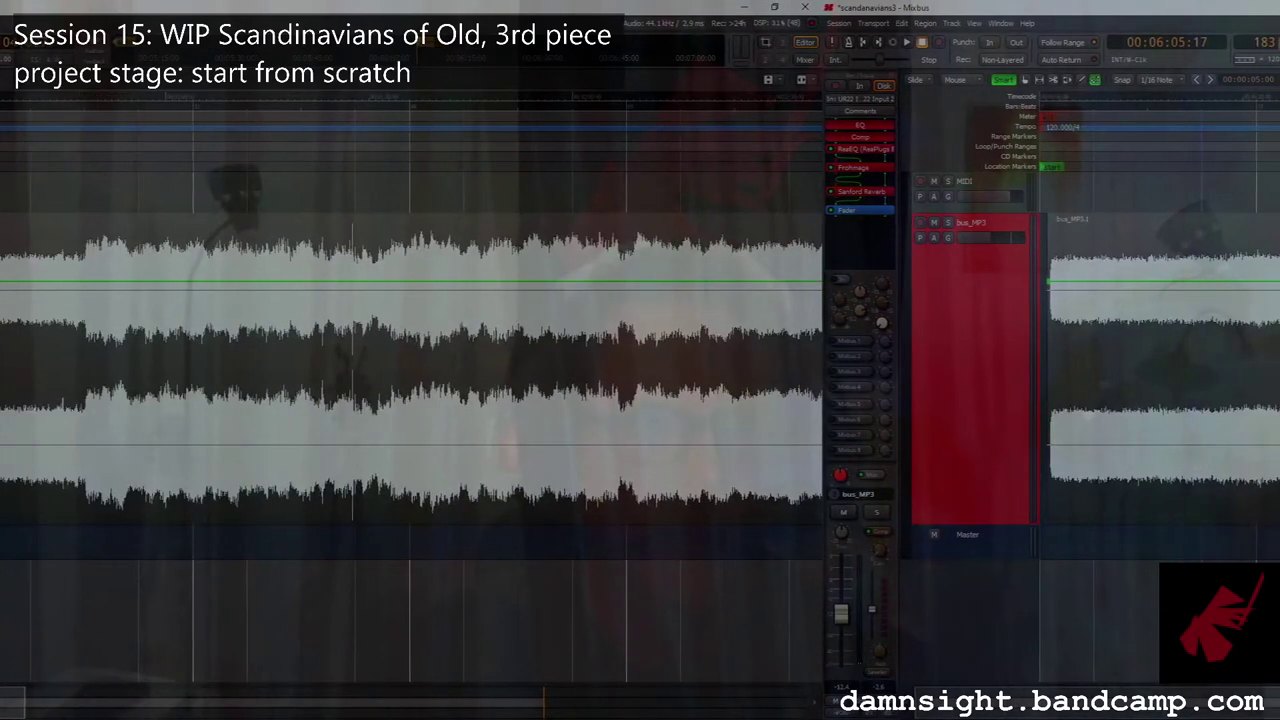
# Enlarge the MIDI track and load the LABS preset Frozen Strings: Super Sul Tasto Cello on it.
pyautogui.click(975, 185)
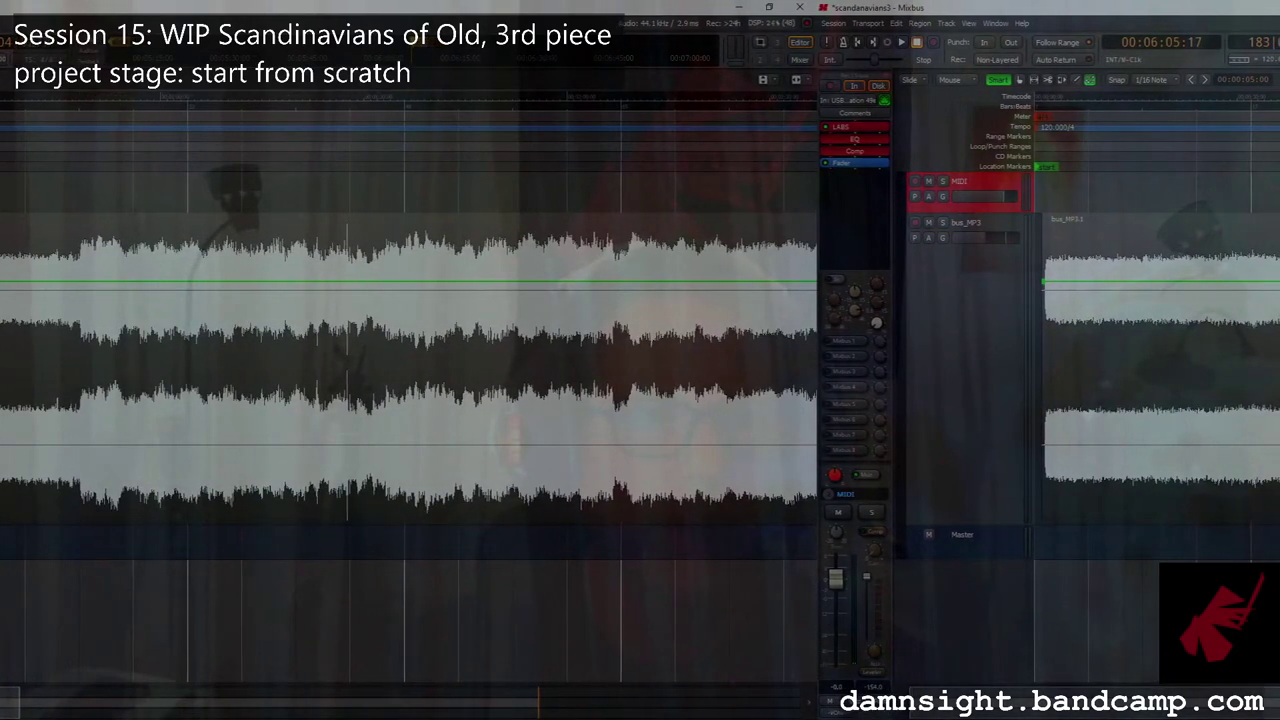
pyautogui.press('f')
pyautogui.moveTo(968, 356); pyautogui.dragTo(968, 480)
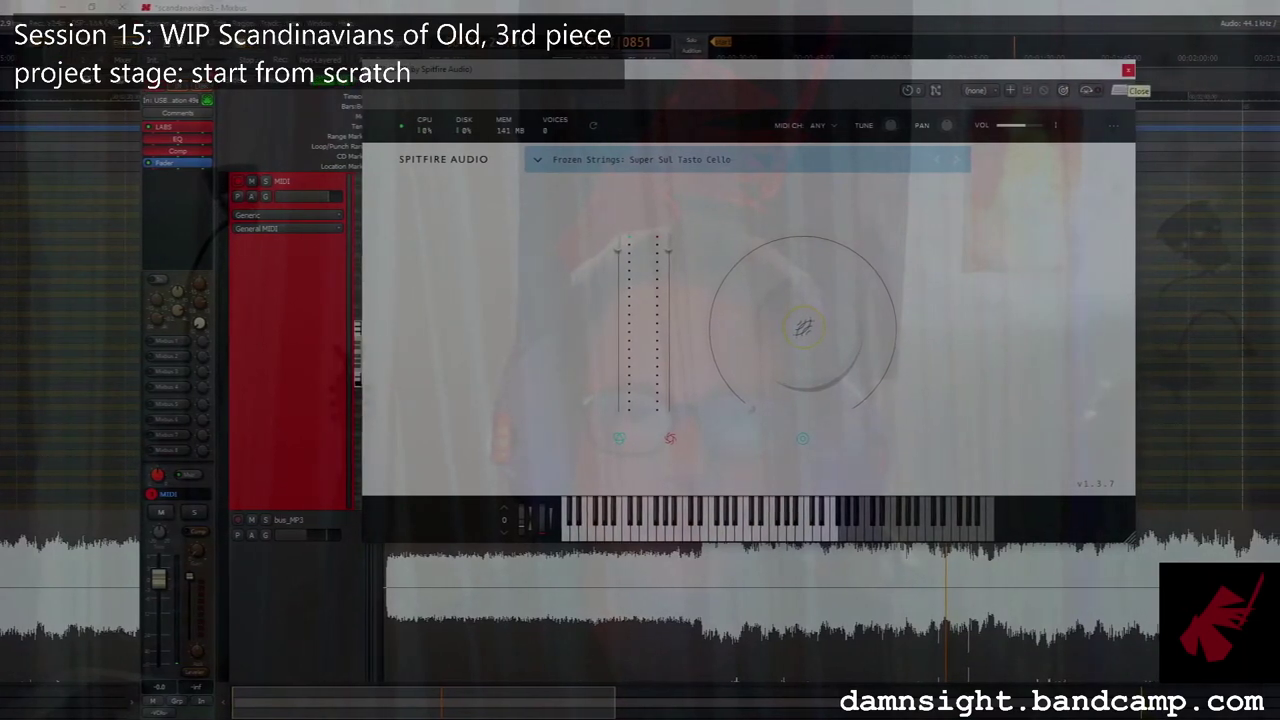
pyautogui.hotkey('alt', 'F4')
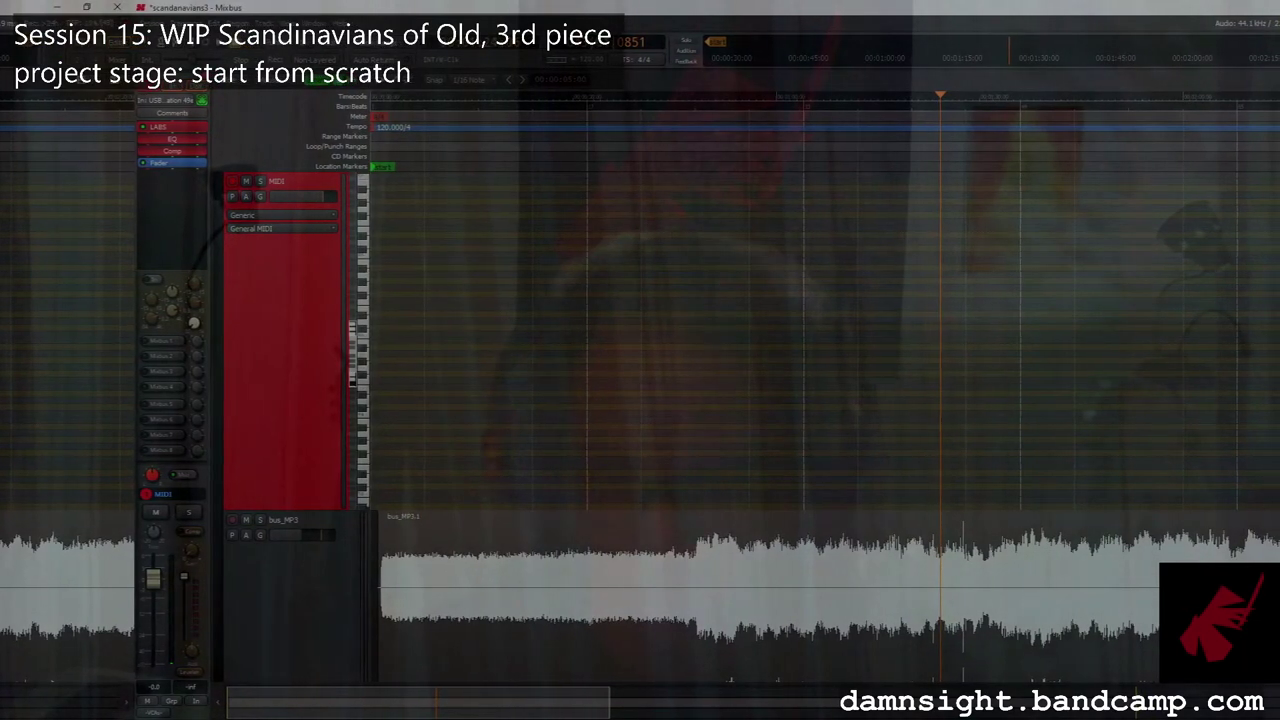
# Record a cello part on the MIDI track, starting from the beginning of the session.
pyautogui.press('Home')
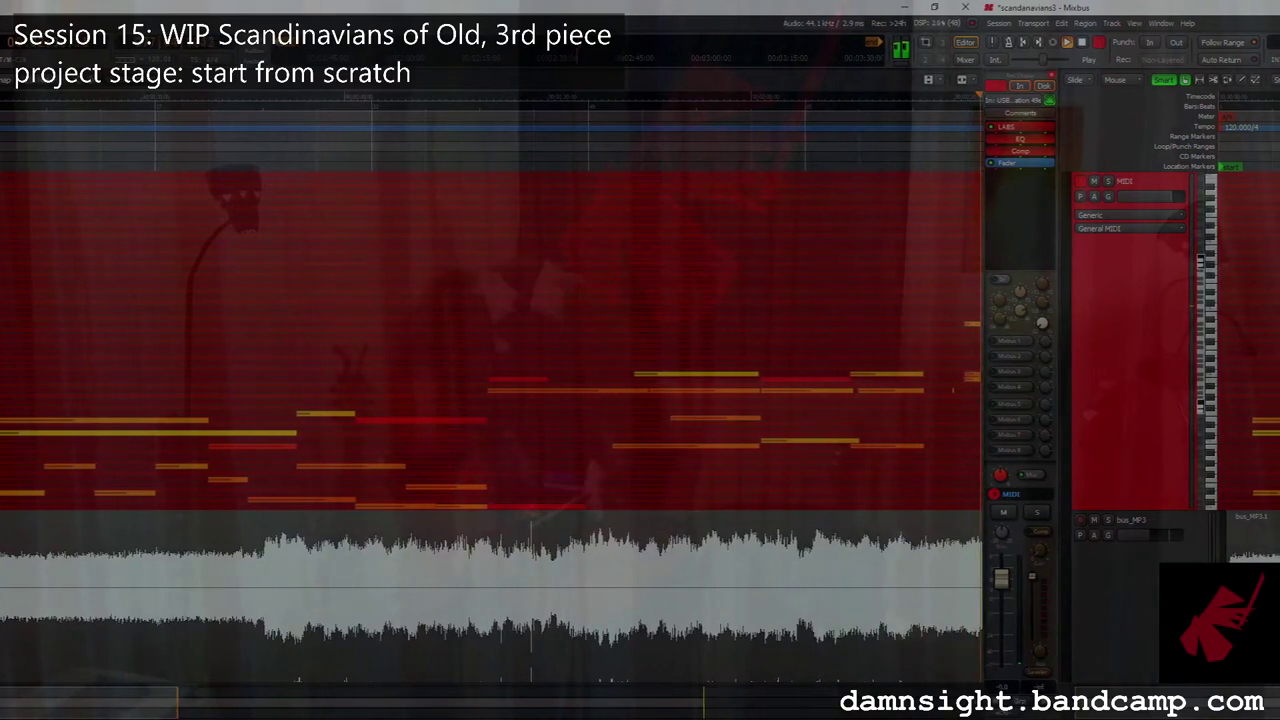
pyautogui.press('space')
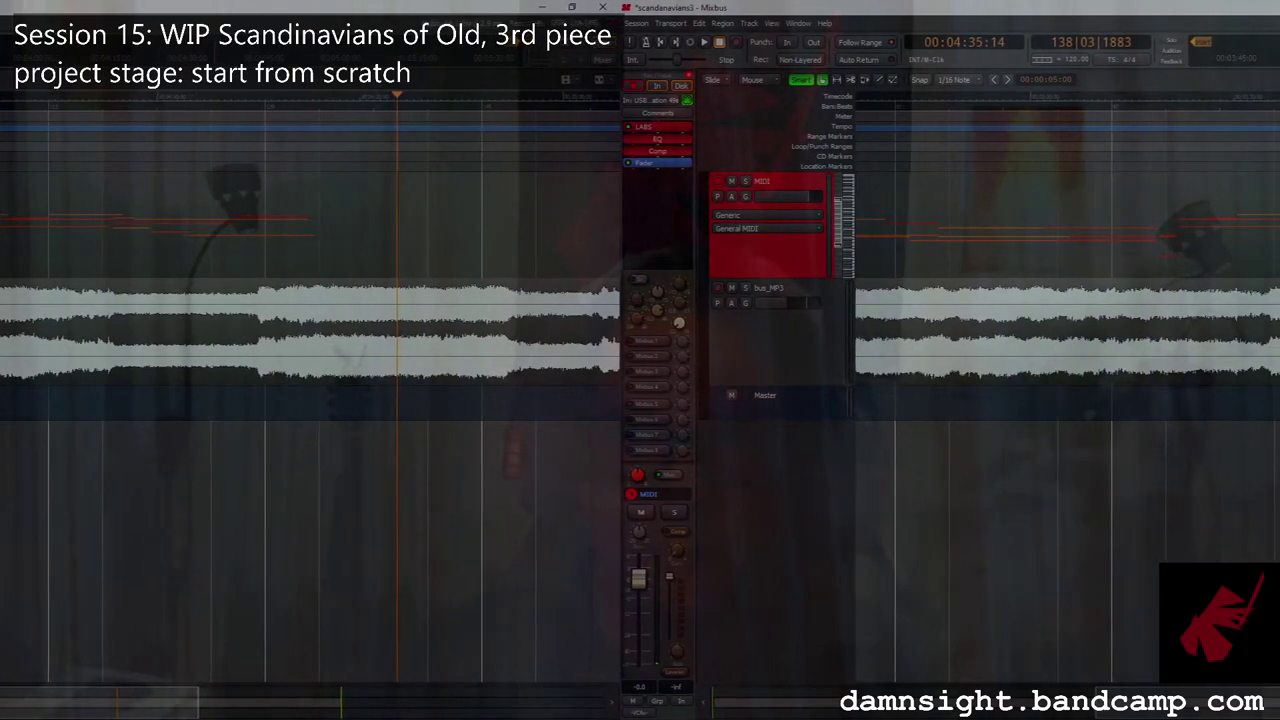
# Add one stereo audio track to the session and return to the editor.
pyautogui.hotkey('alt', 'm')
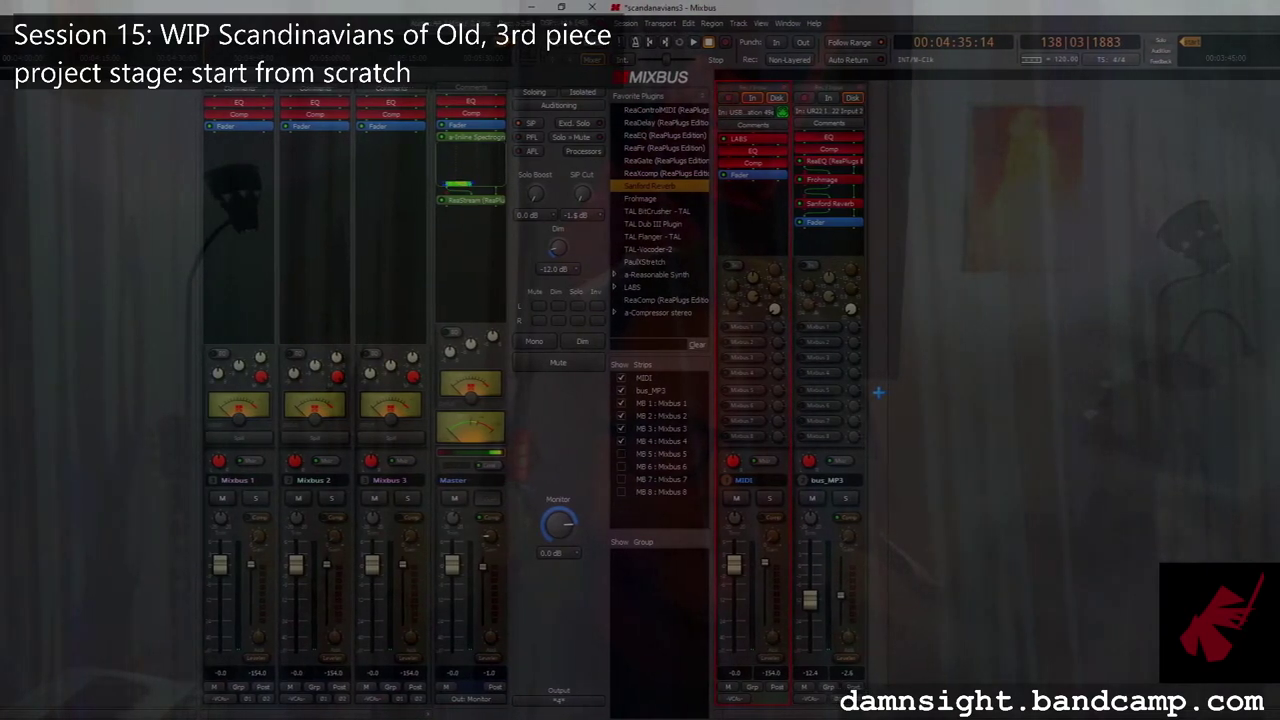
pyautogui.doubleClick(873, 392)
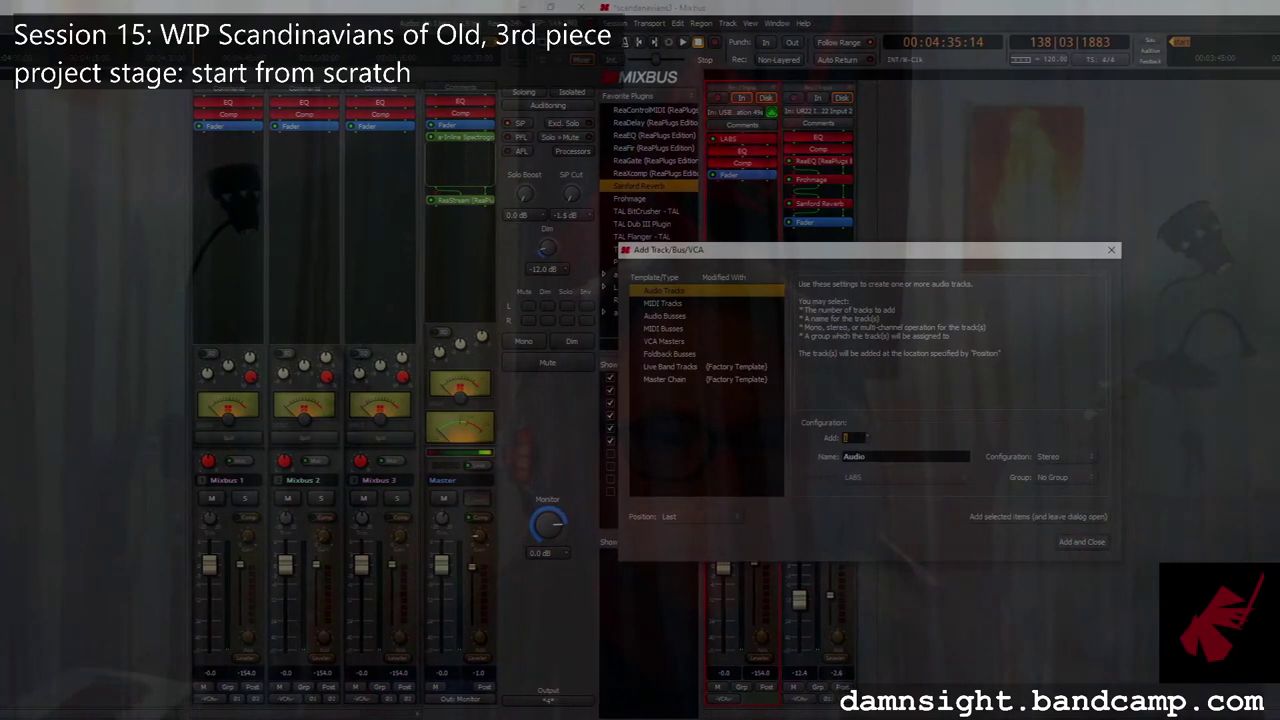
pyautogui.press('Return')
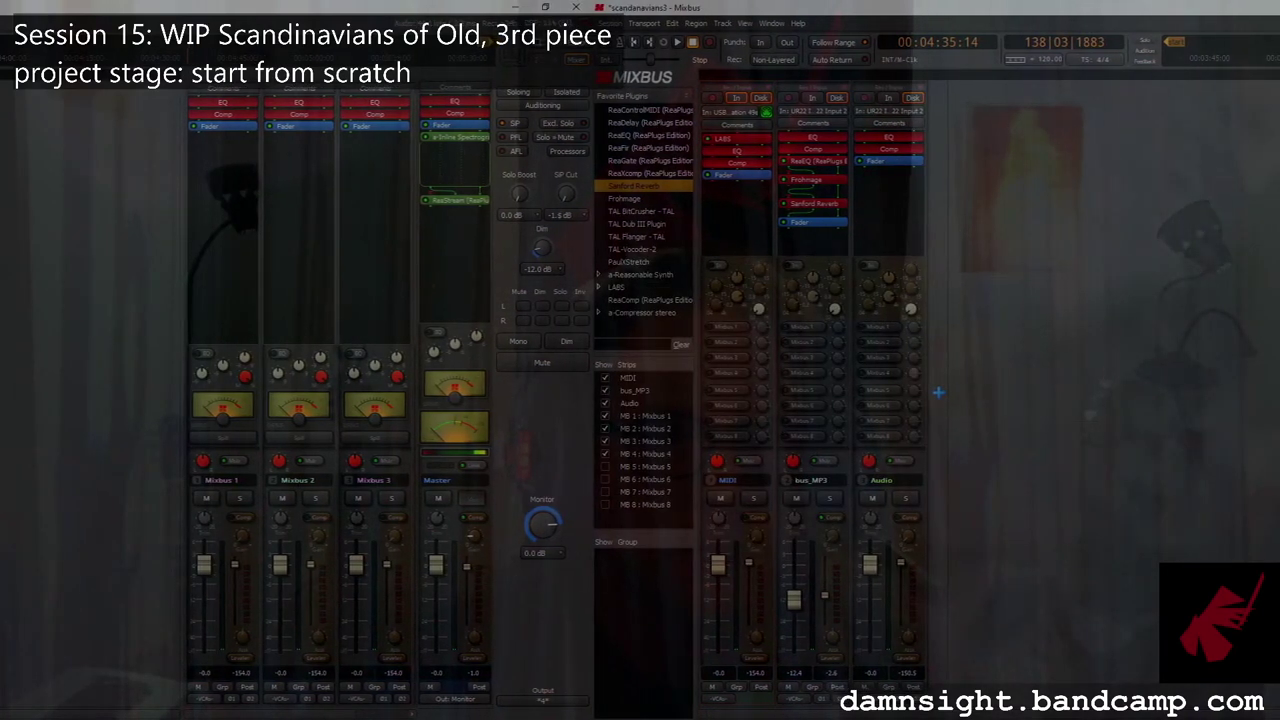
pyautogui.hotkey('alt', 'm')
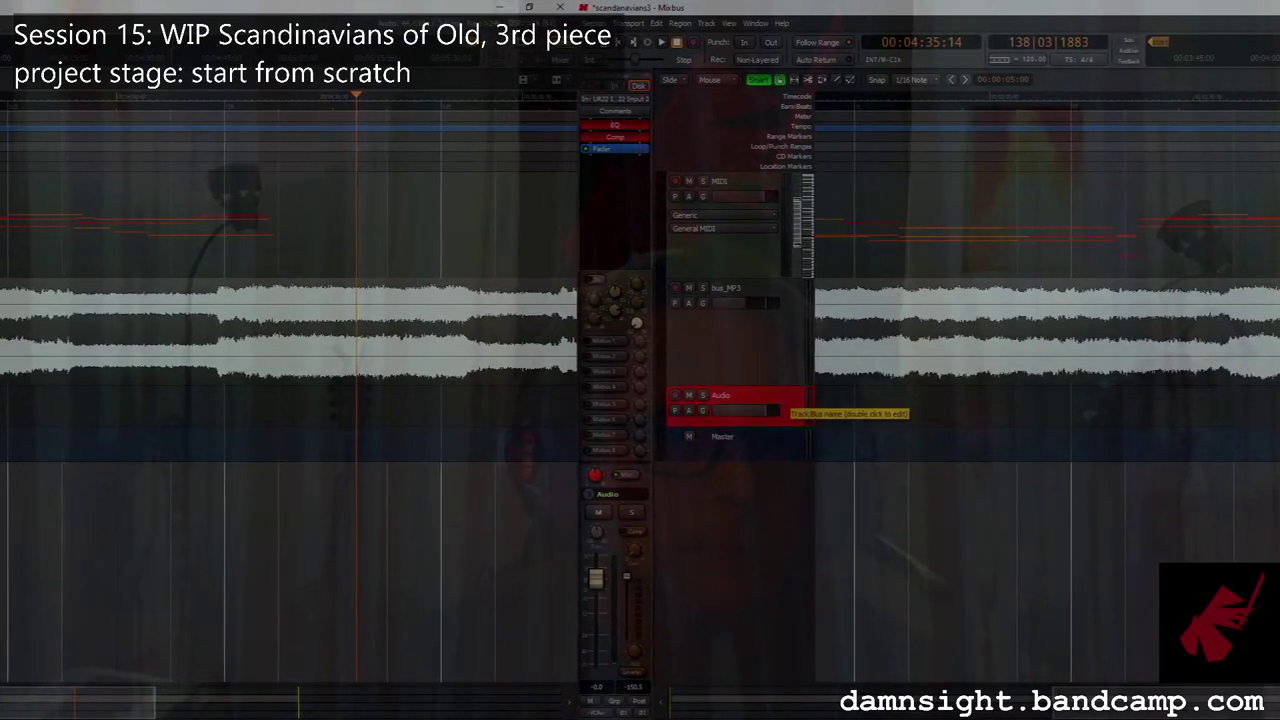
# Remove the empty Audio track from the session.
pyautogui.rightClick(781, 400)
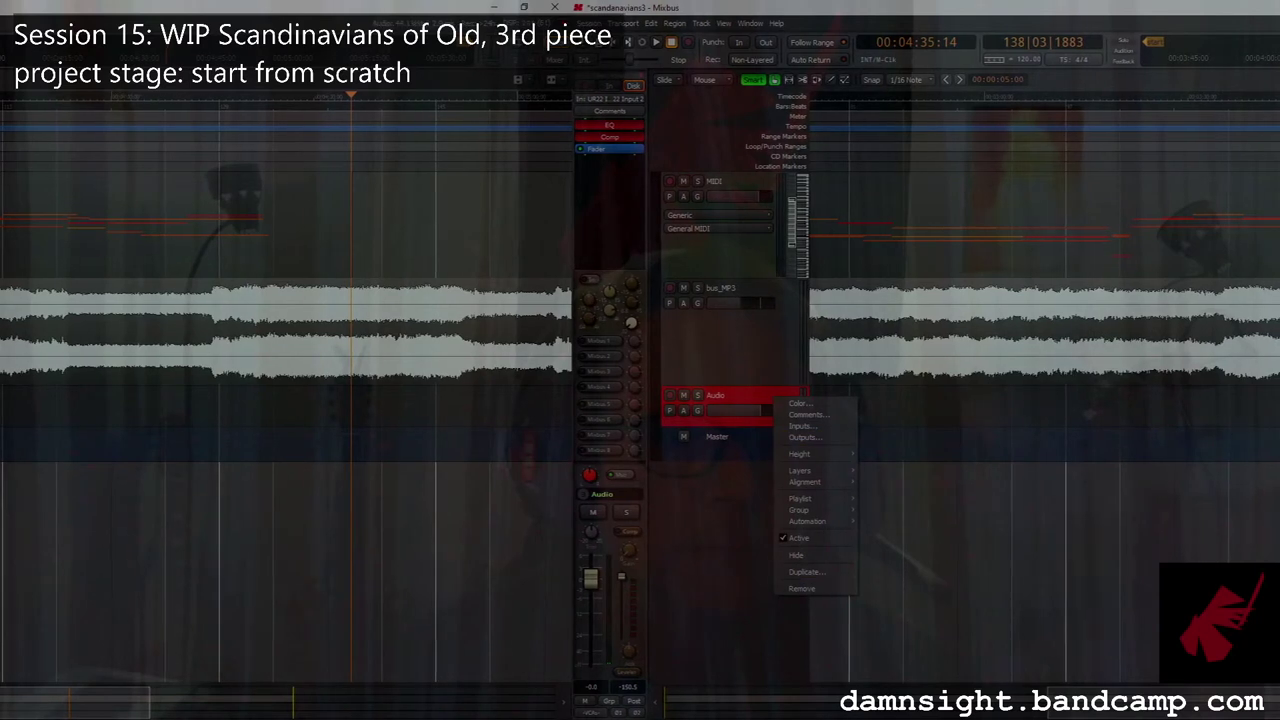
pyautogui.click(803, 588)
pyautogui.press('Return')
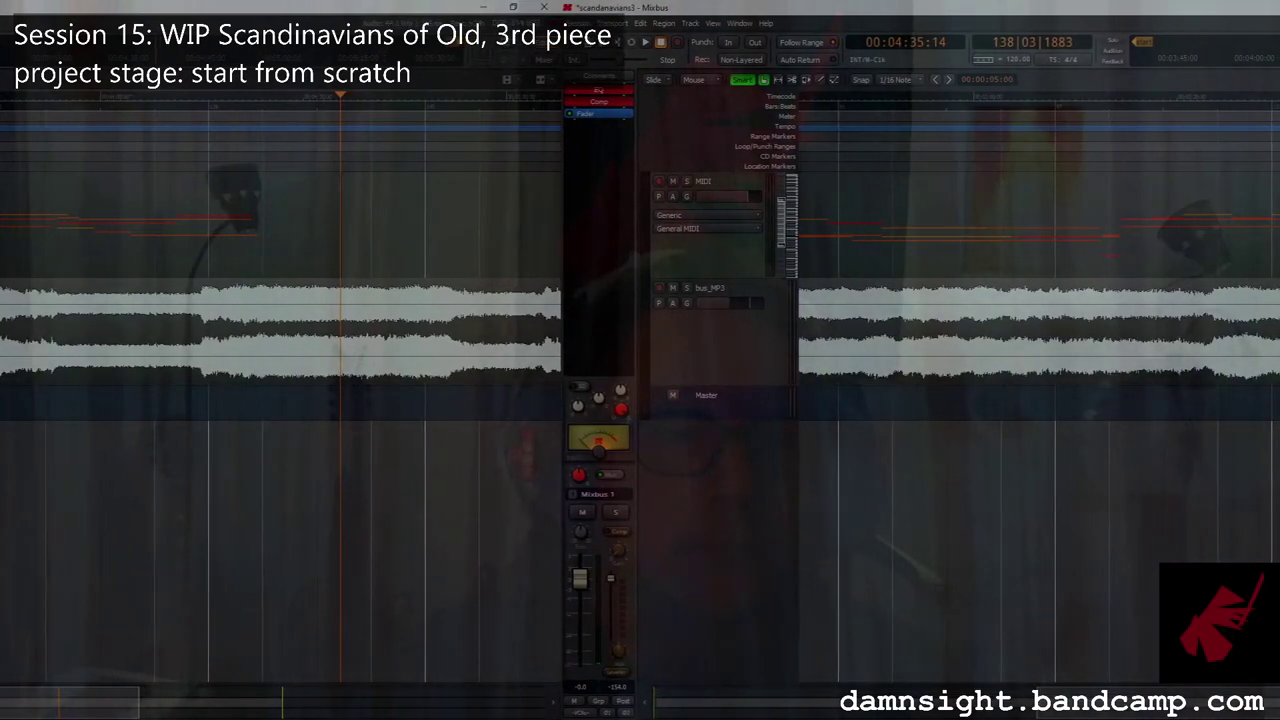
# Add one MIDI track with the LABS instrument and move it above the bus_MP3 track.
pyautogui.hotkey('ctrl', 'shift', 'n')
pyautogui.click(603, 367)
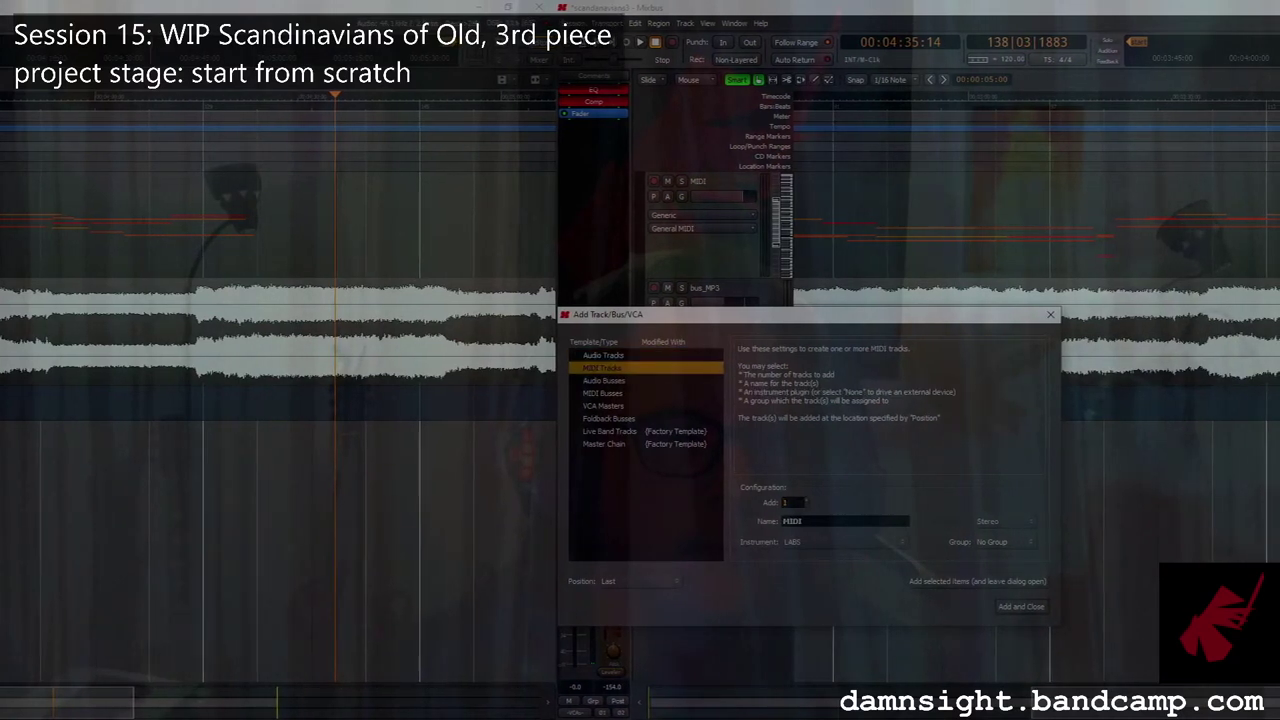
pyautogui.press('Return')
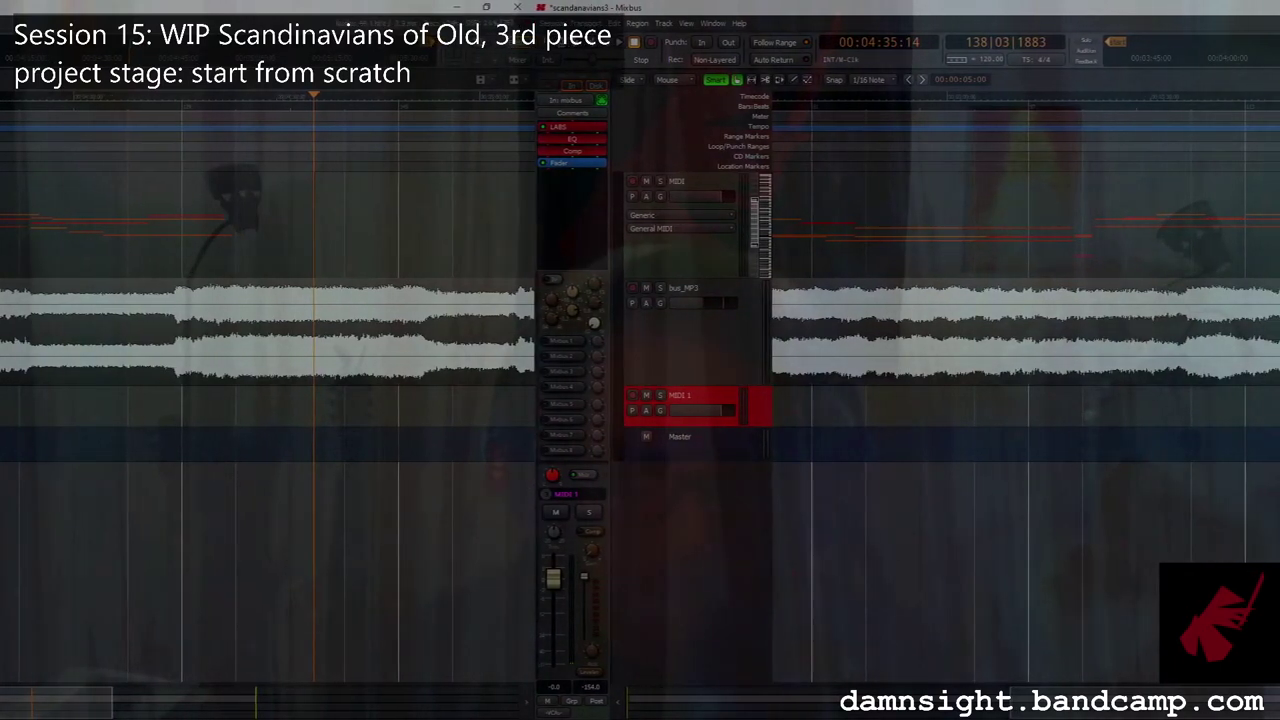
pyautogui.hotkey('ctrl', 'Up')
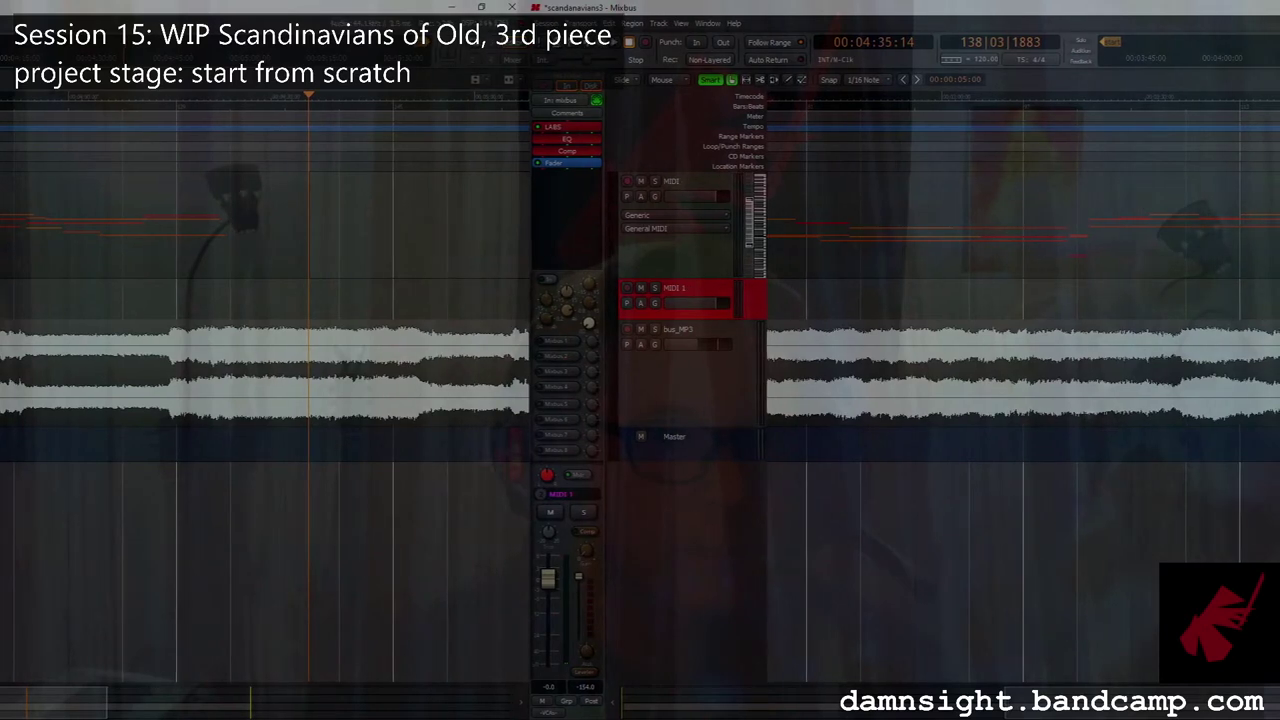
# Enlarge MIDI 1, load the LABS preset Frozen Strings: Super Sul Tasto Violin, and open the track's input choices.
pyautogui.press('f')
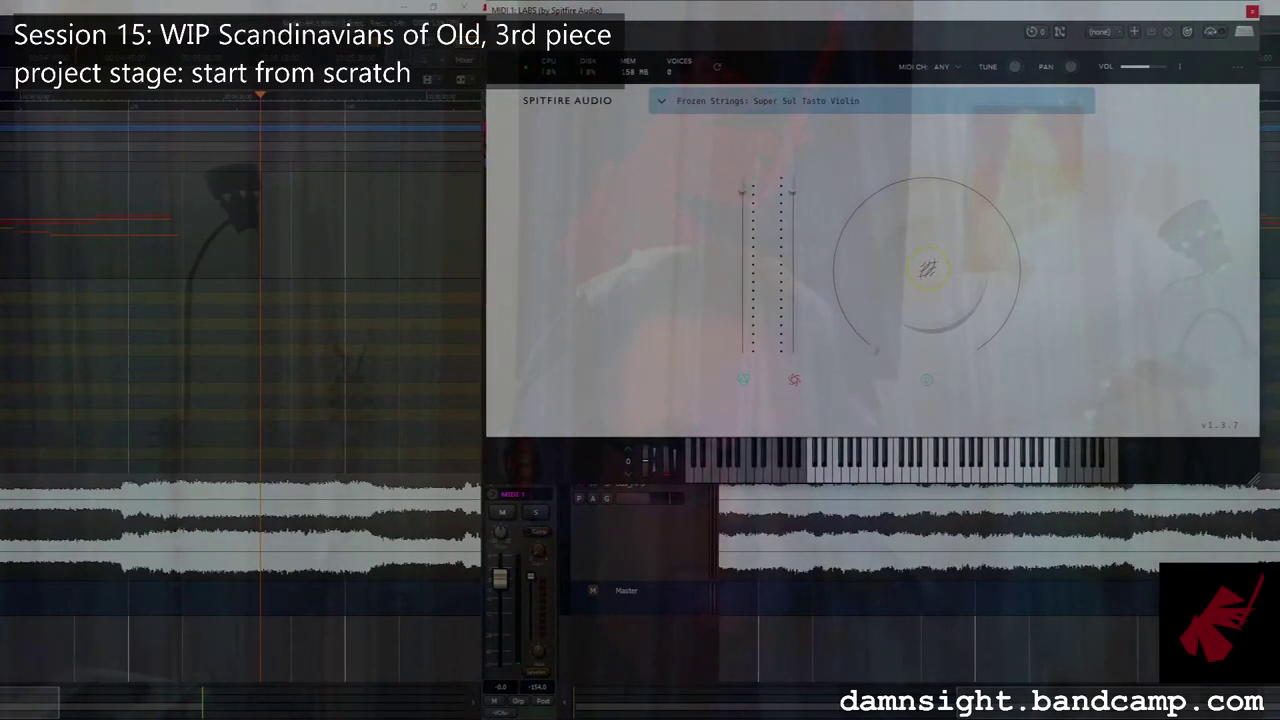
pyautogui.press('Escape')
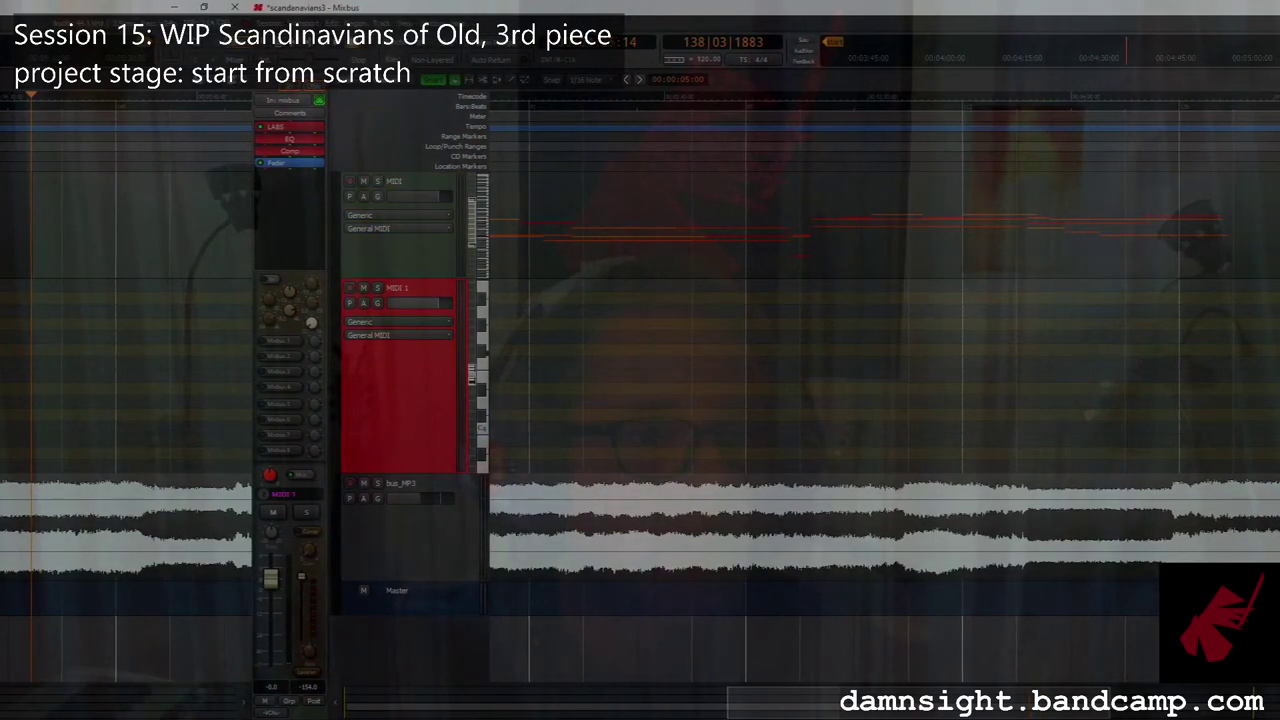
pyautogui.click(279, 100)
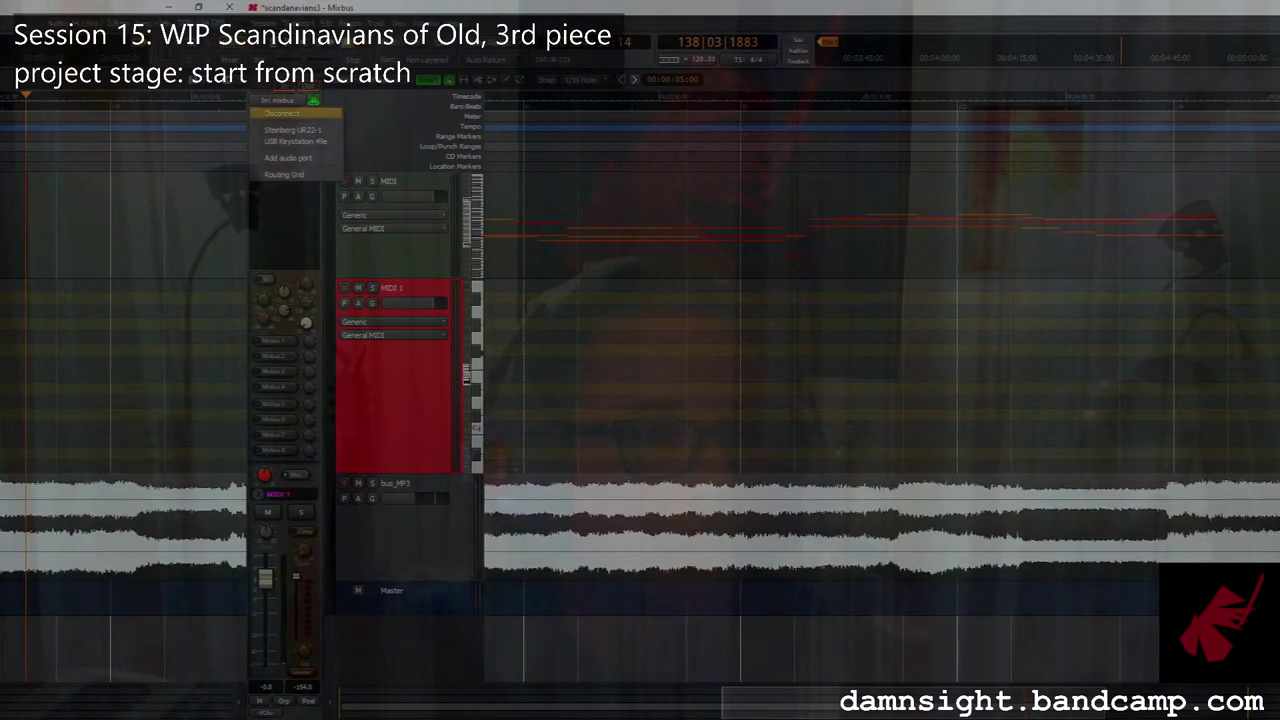
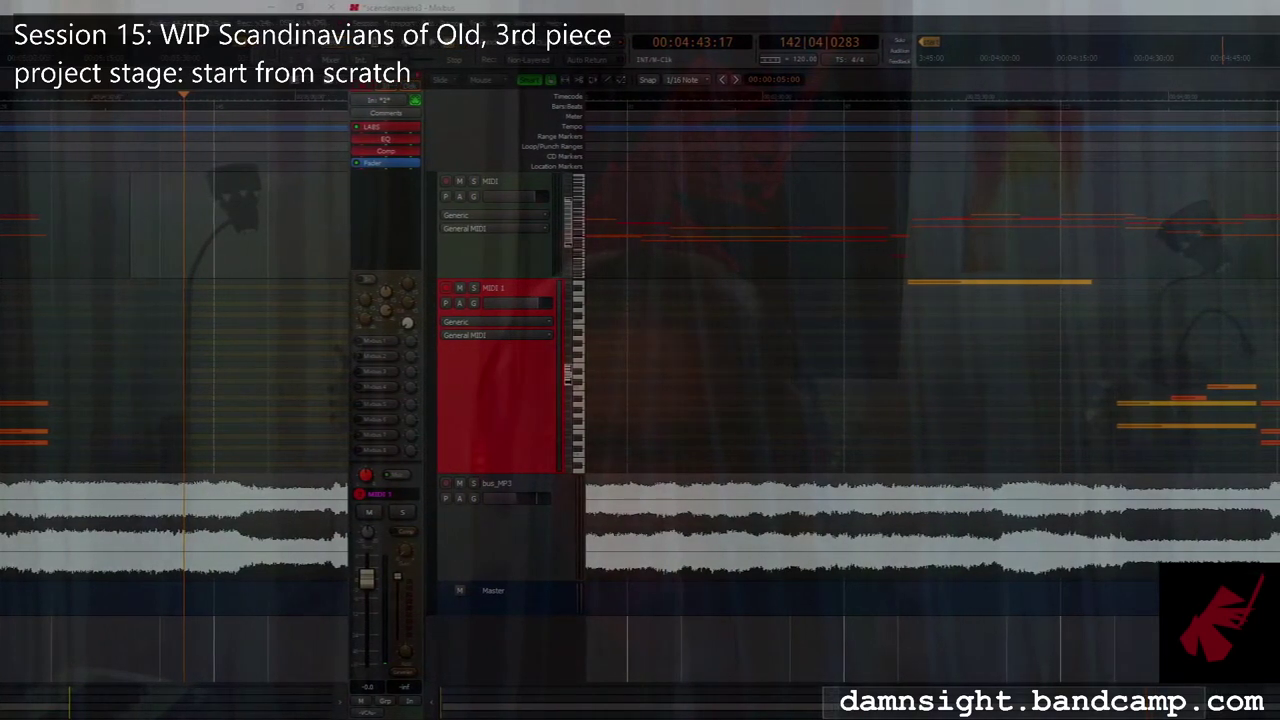
# Import the 2020-05-03 rain recording as a new audio track and fit its waveform to the view.
pyautogui.hotkey('alt', 's')
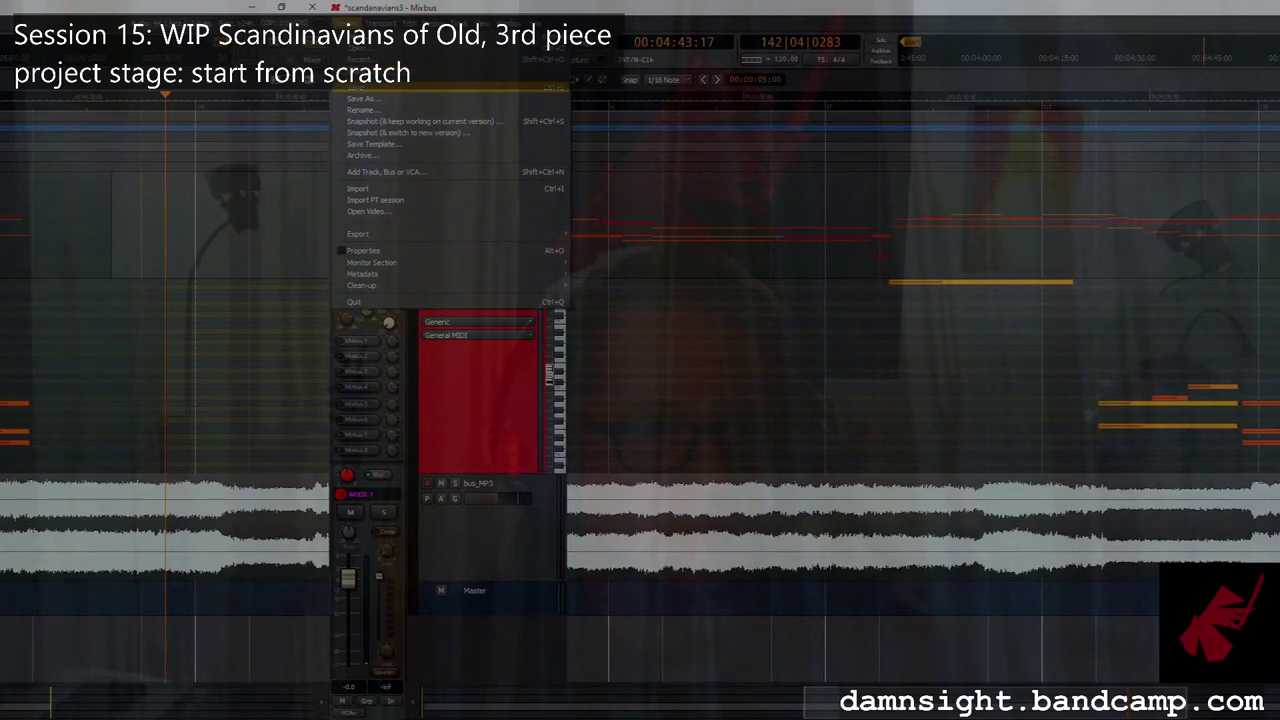
pyautogui.press('Escape')
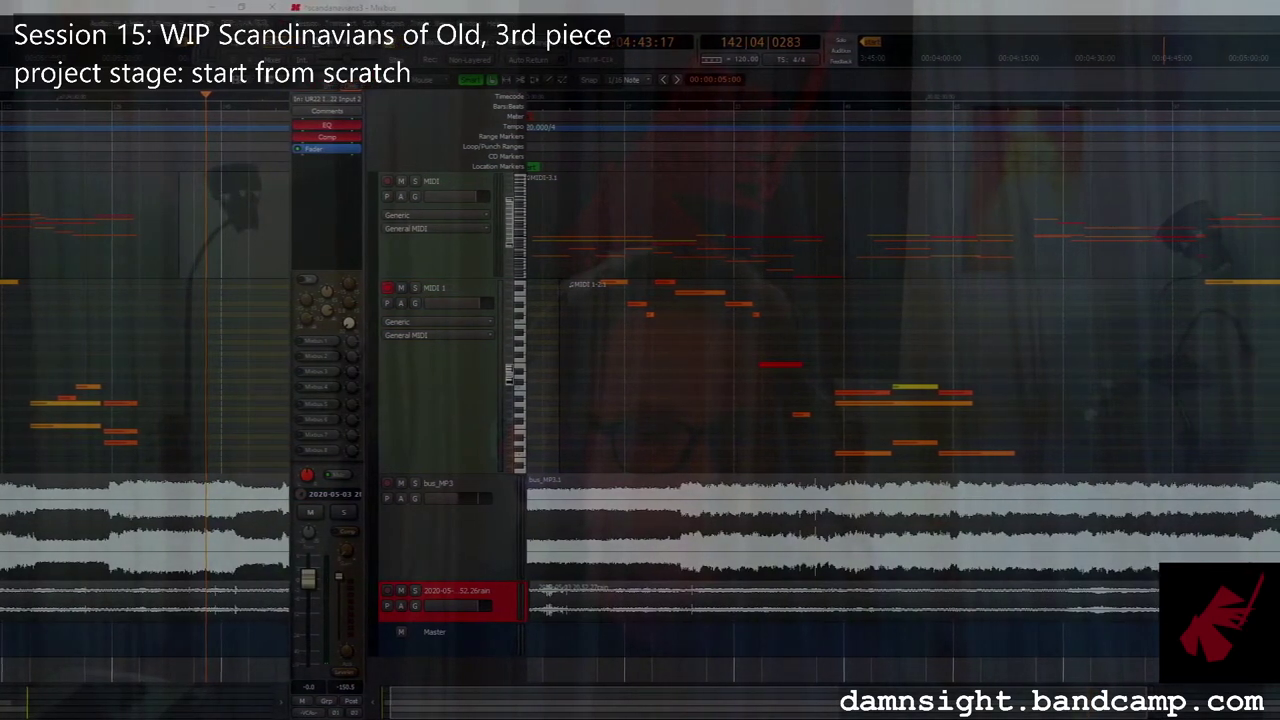
pyautogui.scroll(-6, 840, 420)
pyautogui.scroll(6, 840, 420)
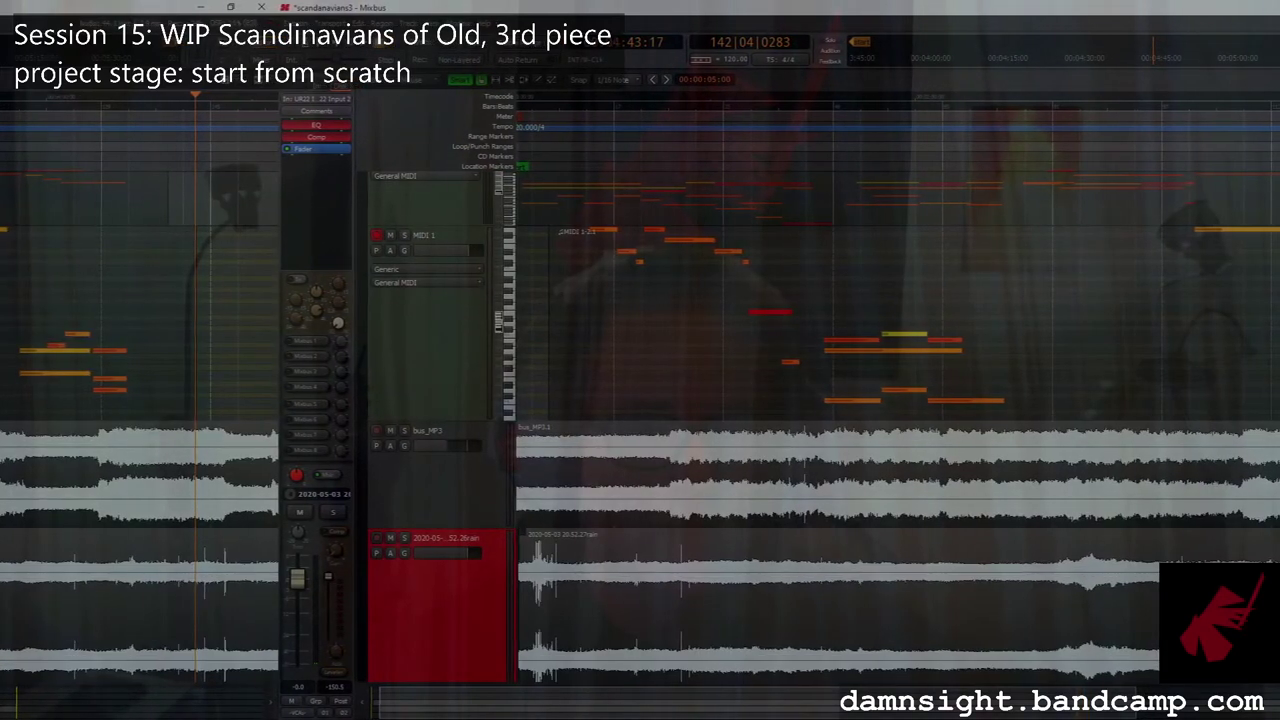
pyautogui.scroll(-6, 840, 420)
pyautogui.press('f')
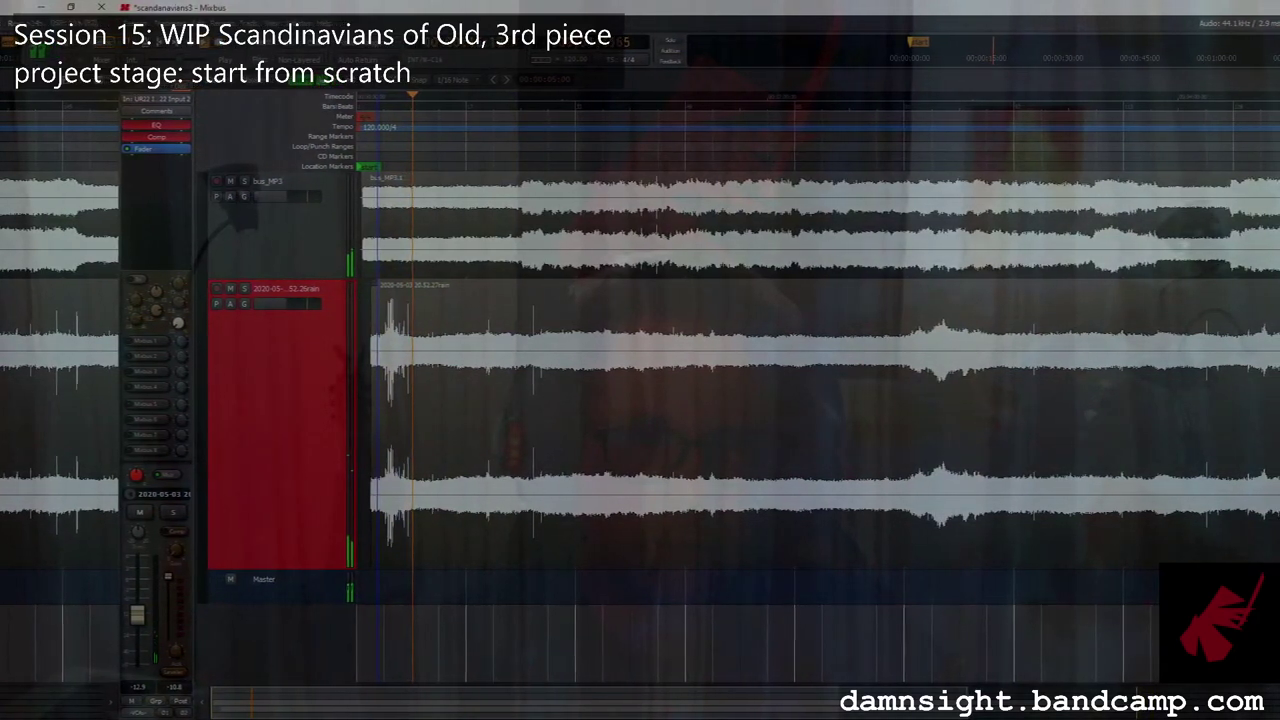
# Trim the start of the rain region to cut off the opening noise peaks.
pyautogui.click(390, 555)
pyautogui.moveTo(386, 557)
pyautogui.mouseDown()
pyautogui.moveTo(406, 480)
pyautogui.moveTo(408, 564)
pyautogui.mouseUp()
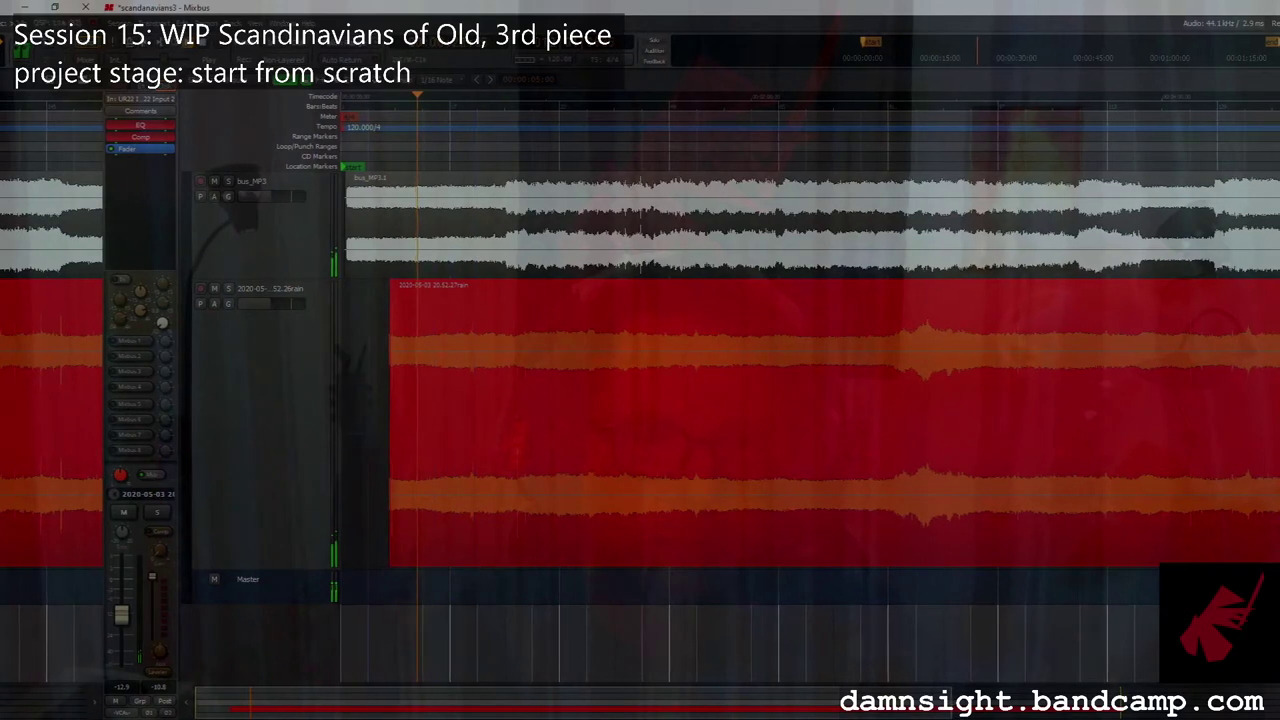
# Rename the first MIDI track as cellos and the second MIDI track as cold hi strings.
pyautogui.click(265, 420)
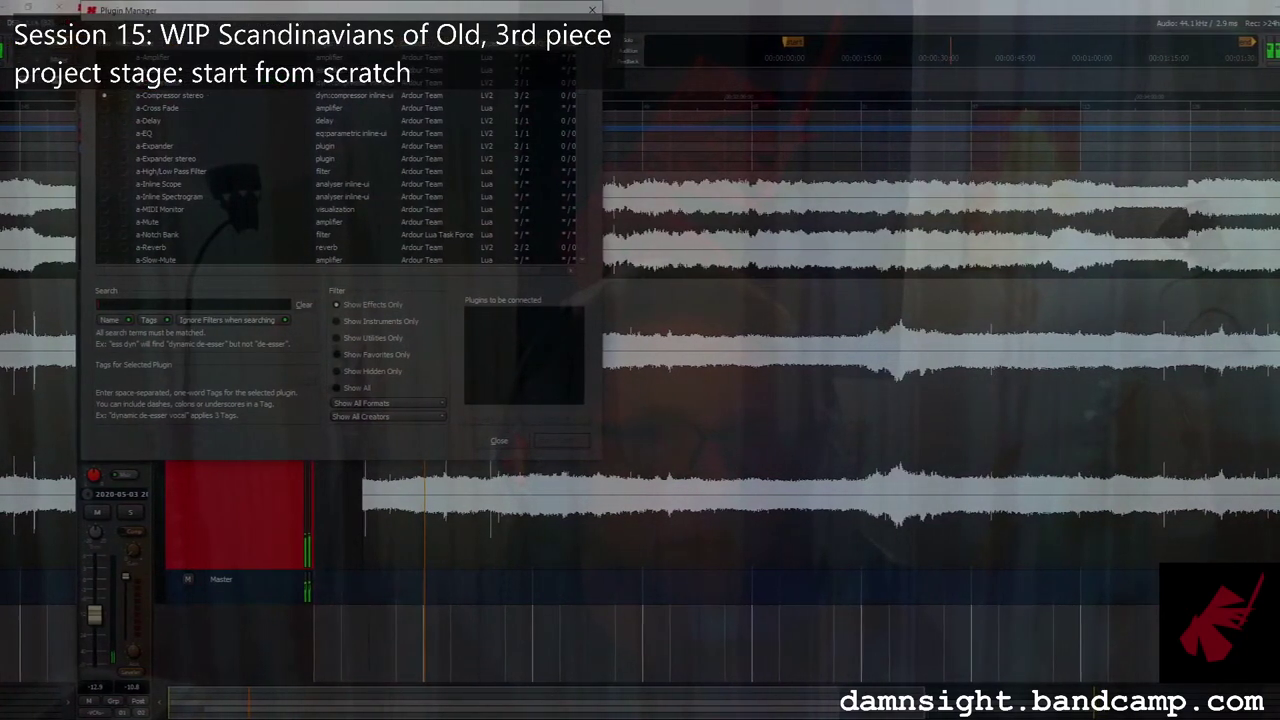
pyautogui.press('Escape')
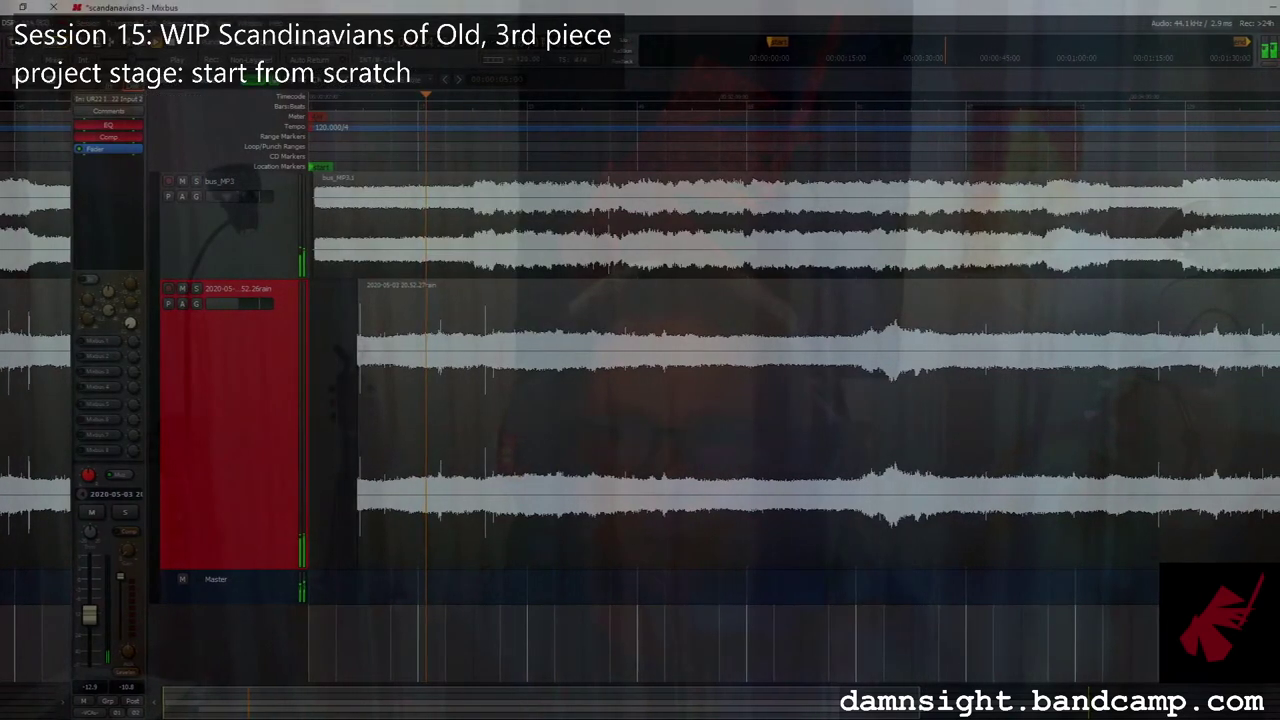
pyautogui.hotkey('alt', 'm')
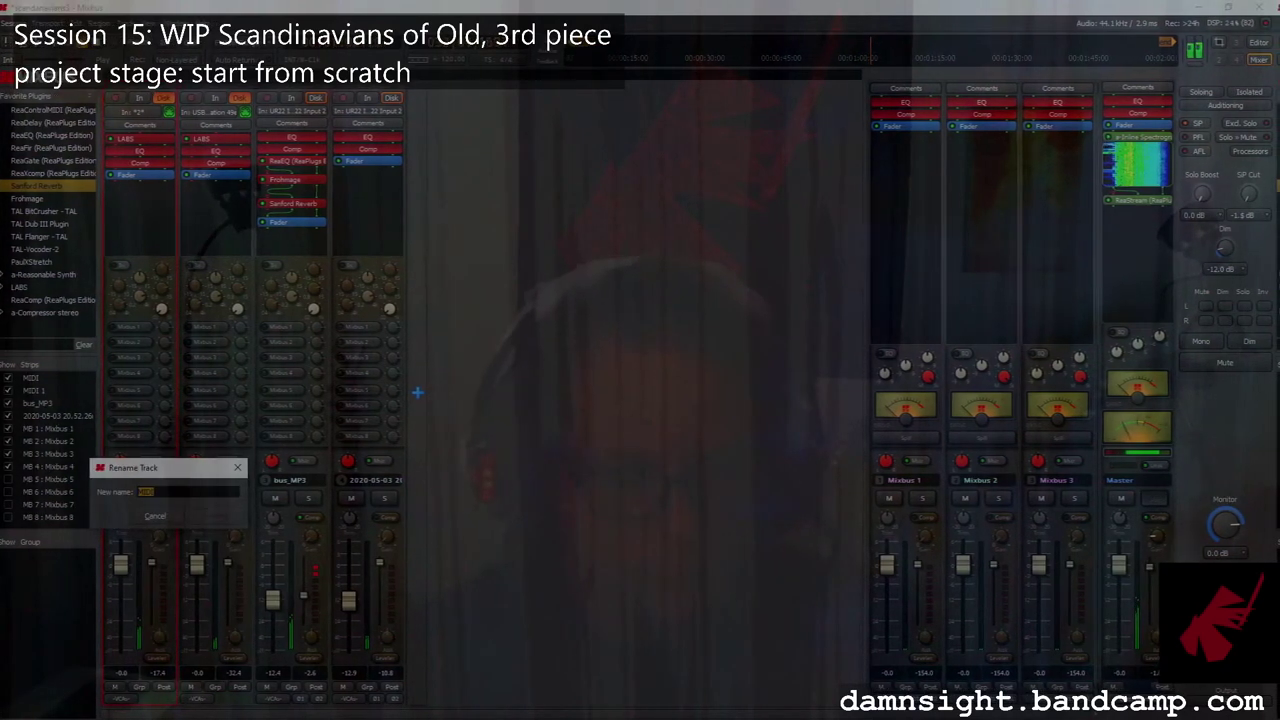
pyautogui.write('low st')
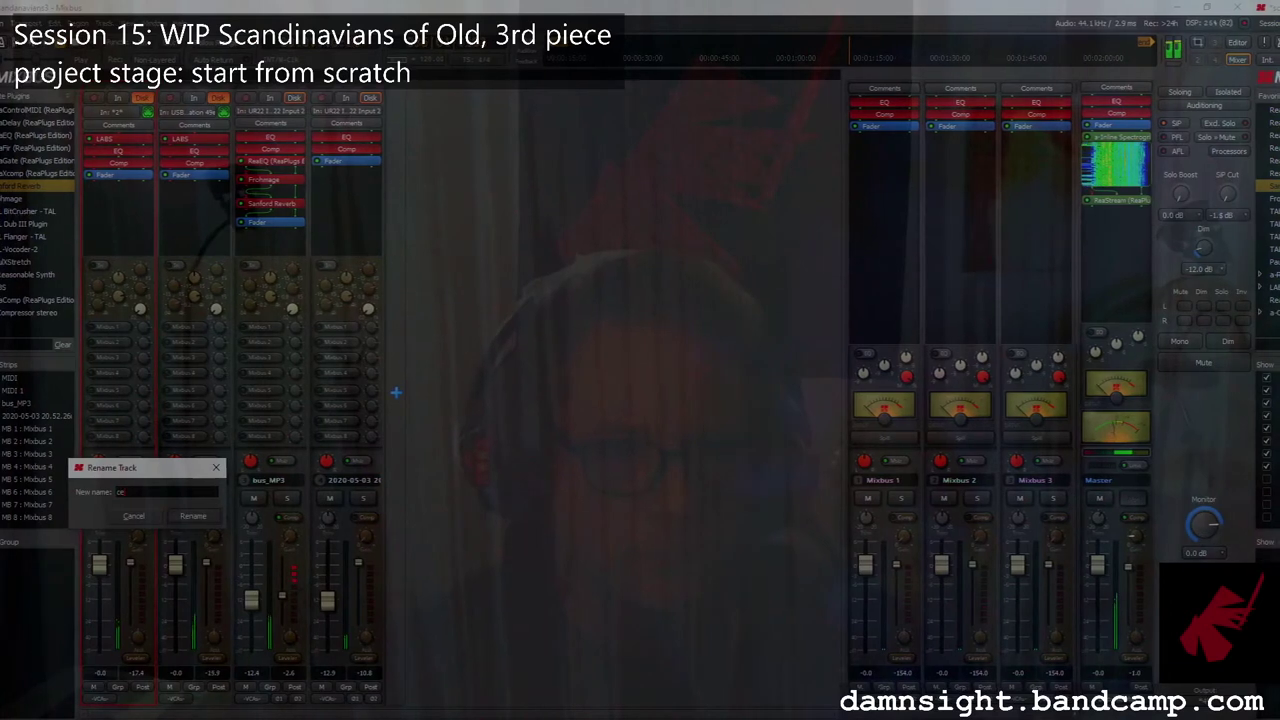
pyautogui.write('s')
pyautogui.press('Return')
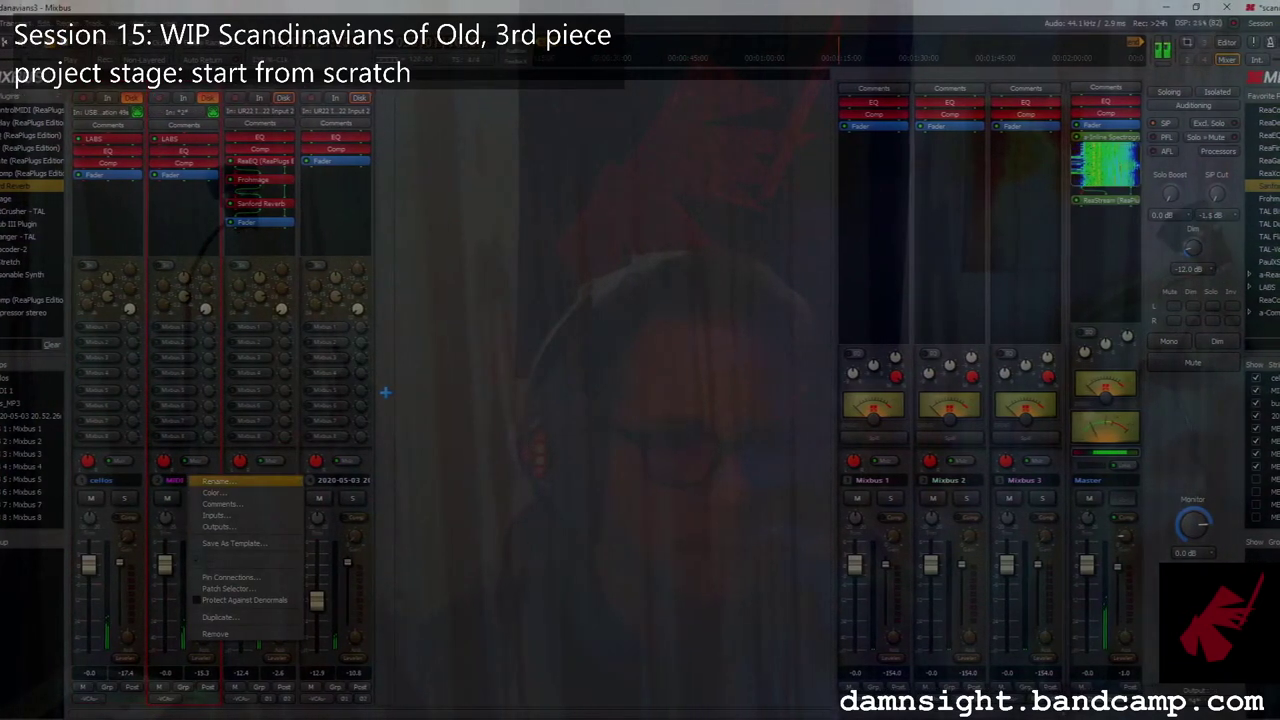
pyautogui.click(213, 481)
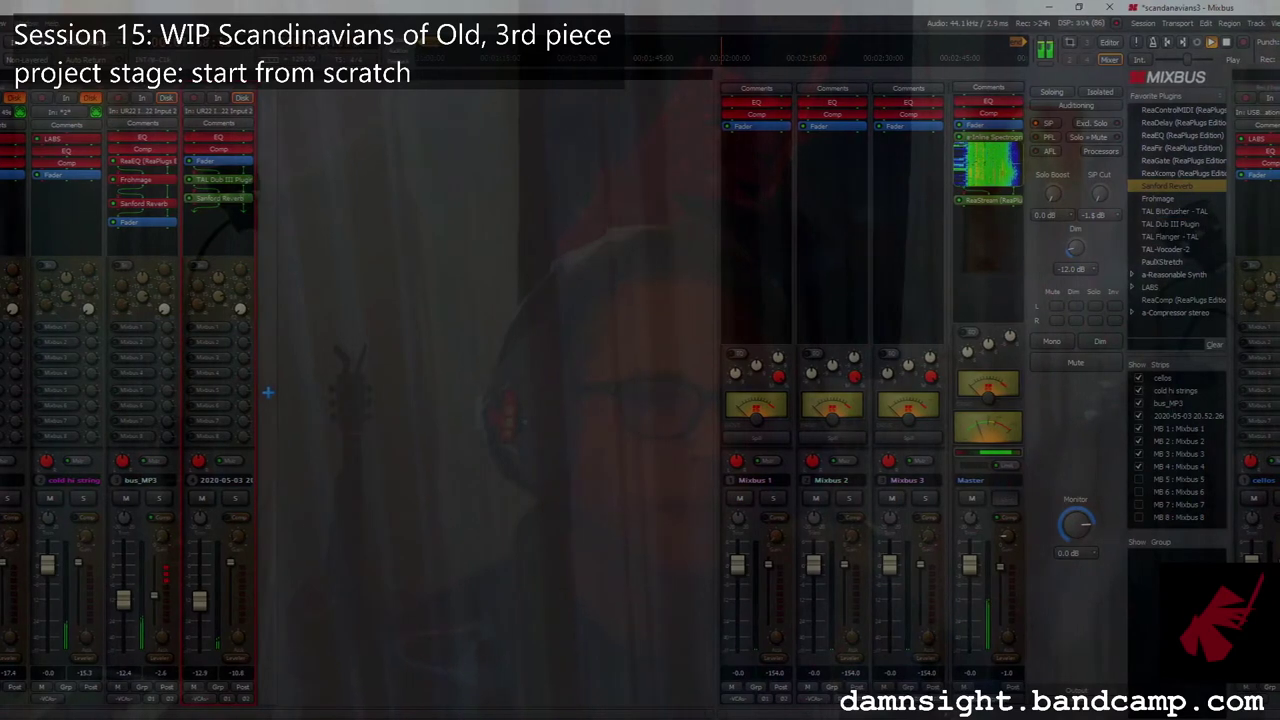
# Open the rain track's TAL Dub III and Sanford Reverb effects and audition the recording through them from near its start.
pyautogui.hotkey('alt', 'e')
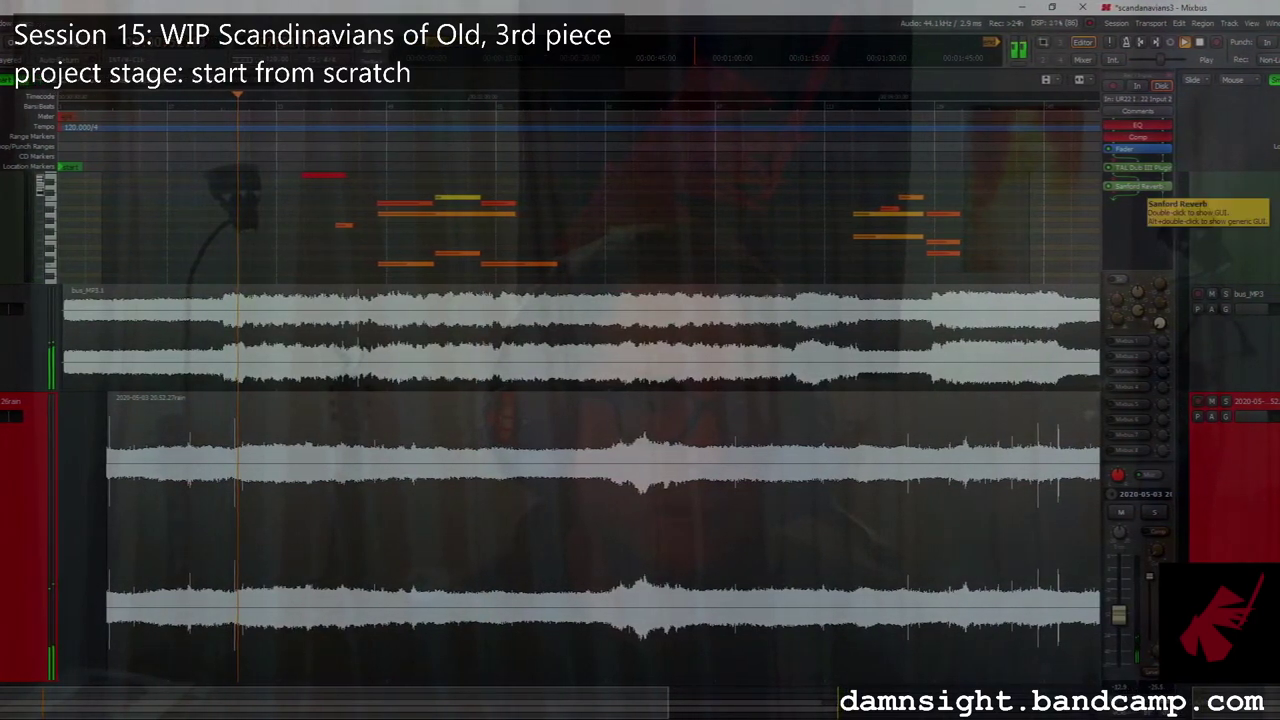
pyautogui.doubleClick(1130, 167)
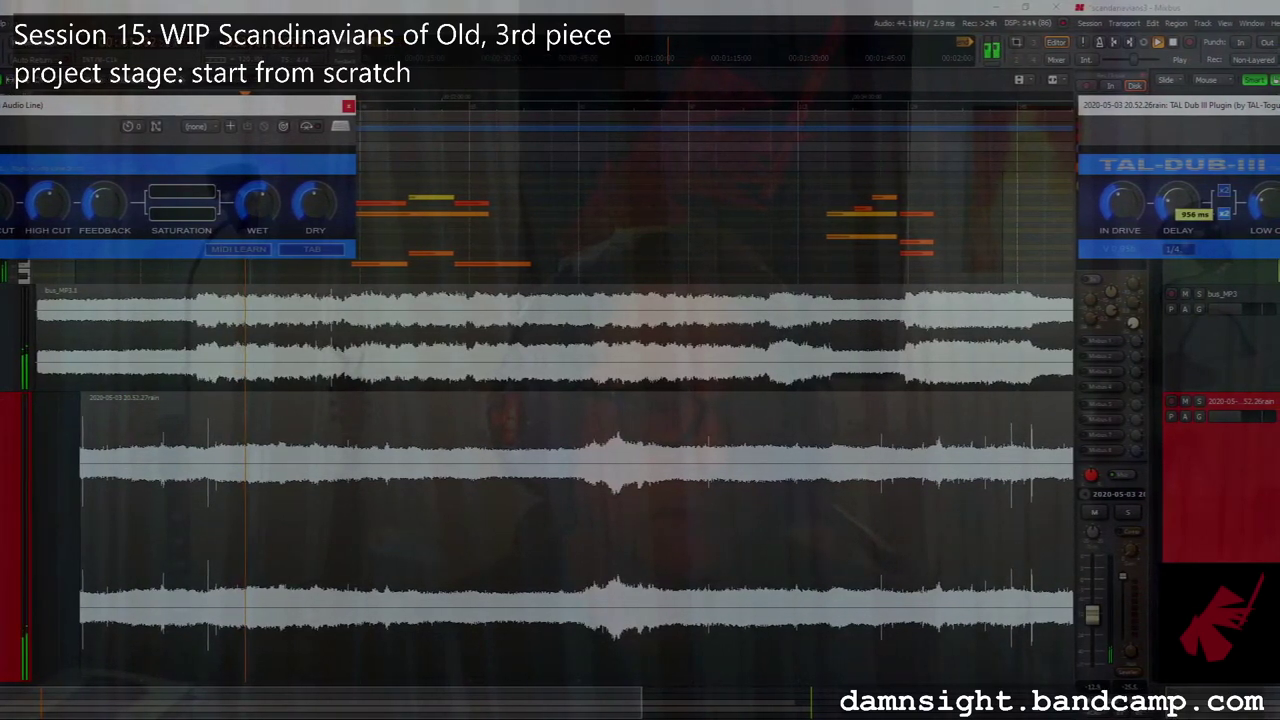
pyautogui.moveTo(178, 110); pyautogui.dragTo(200, 170)
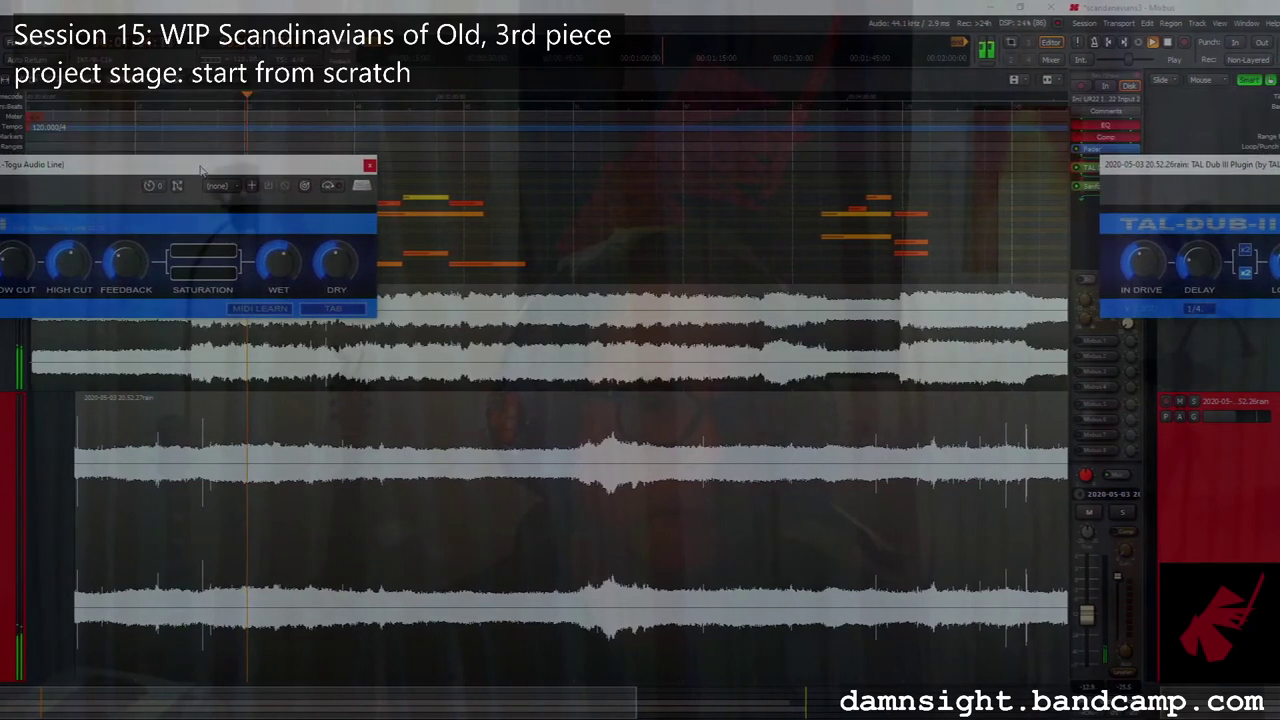
pyautogui.press('space')
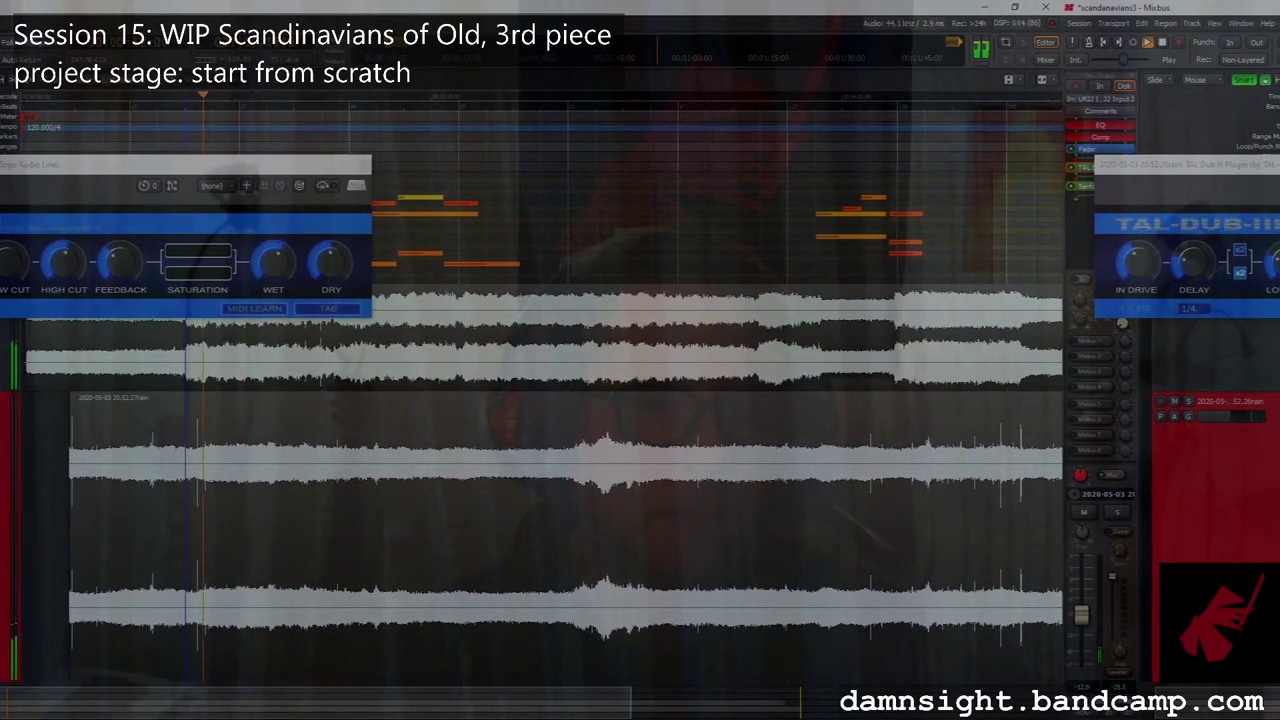
pyautogui.press('space')
pyautogui.press('space')
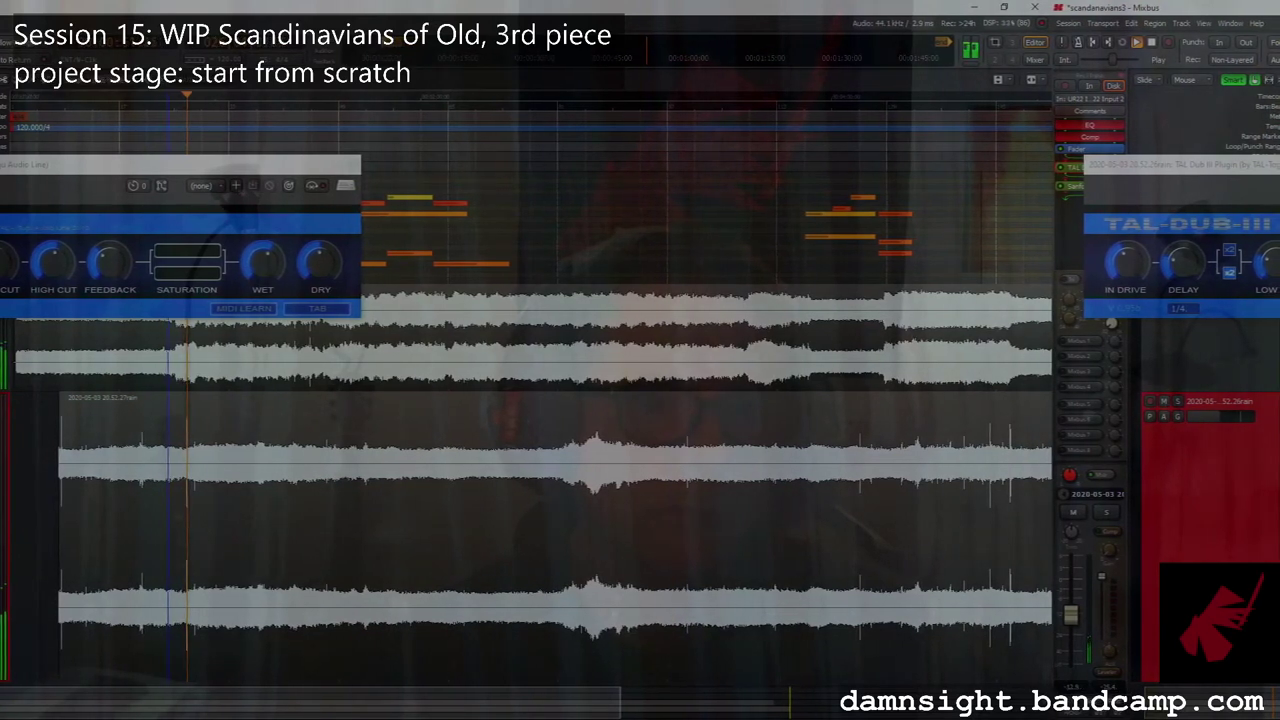
pyautogui.press('space')
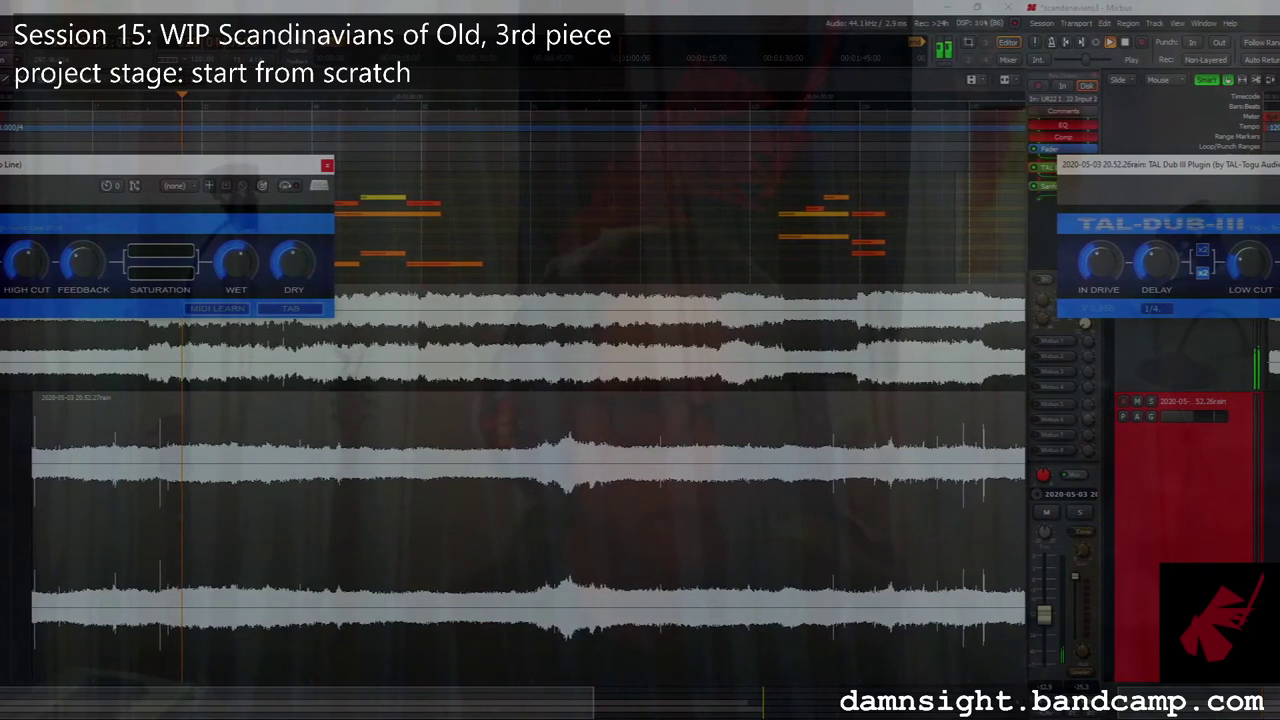
pyautogui.press('space')
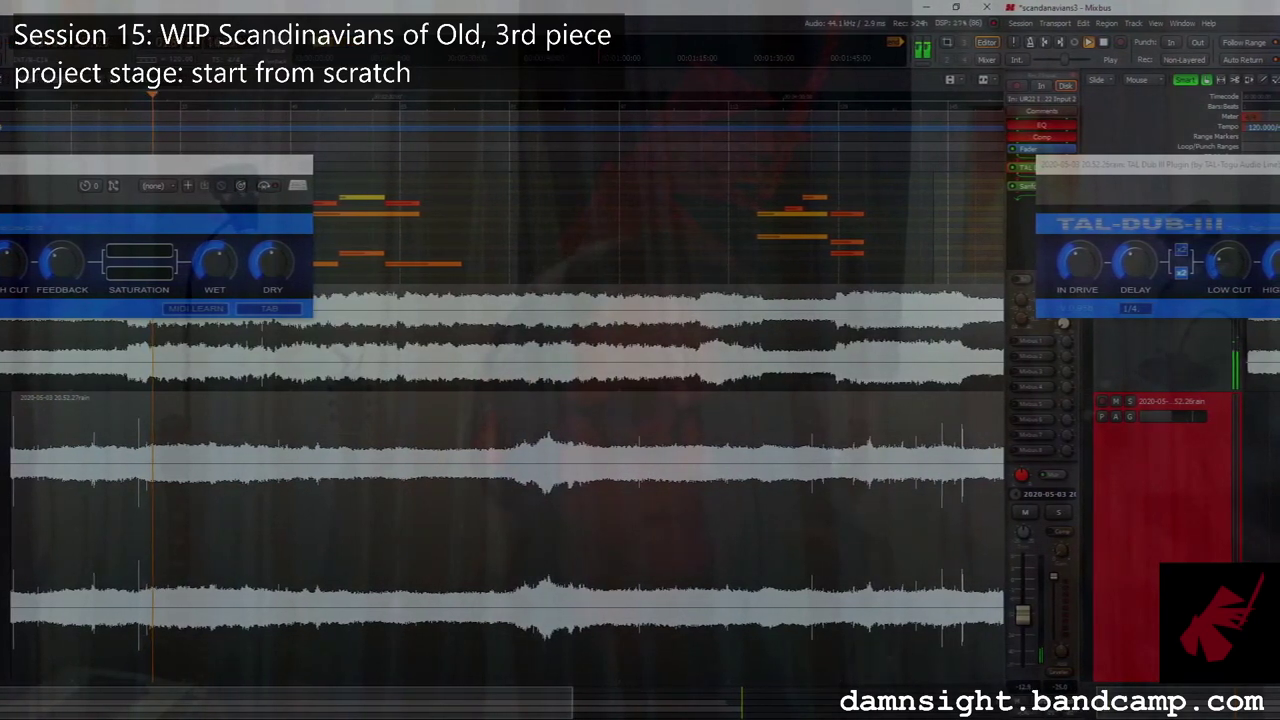
pyautogui.moveTo(1150, 163); pyautogui.dragTo(407, 151)
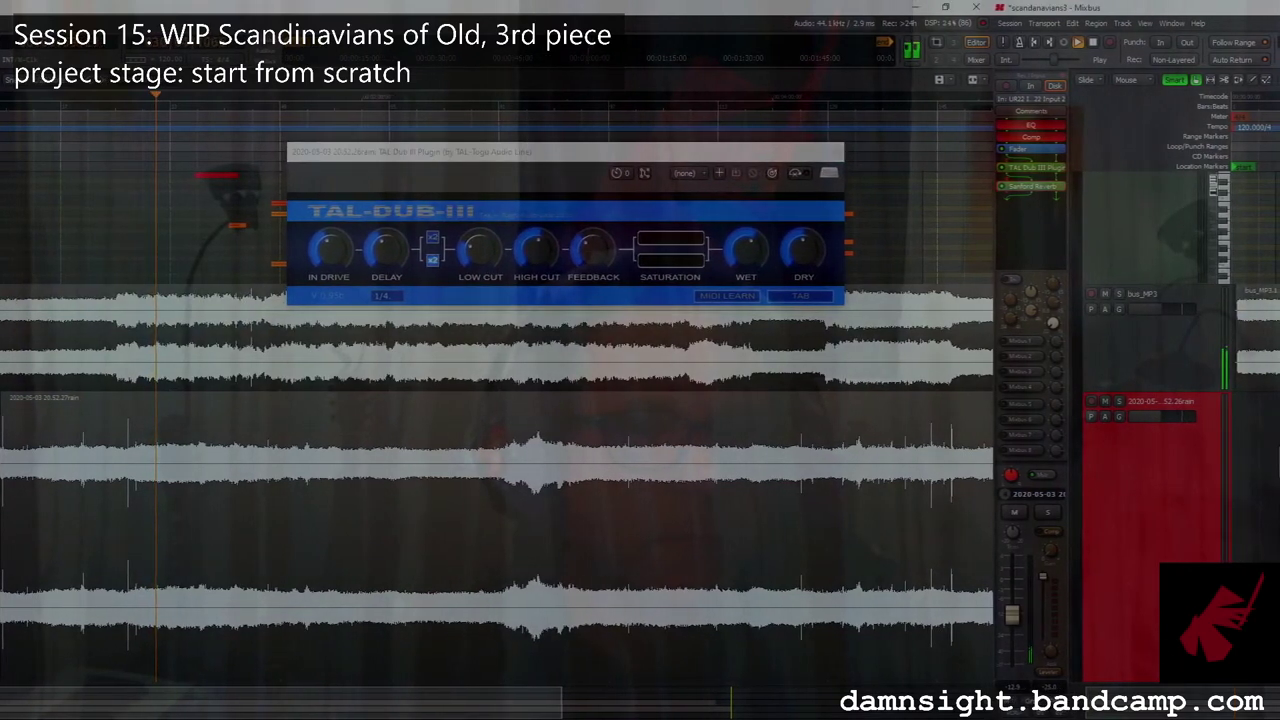
pyautogui.doubleClick(1035, 186)
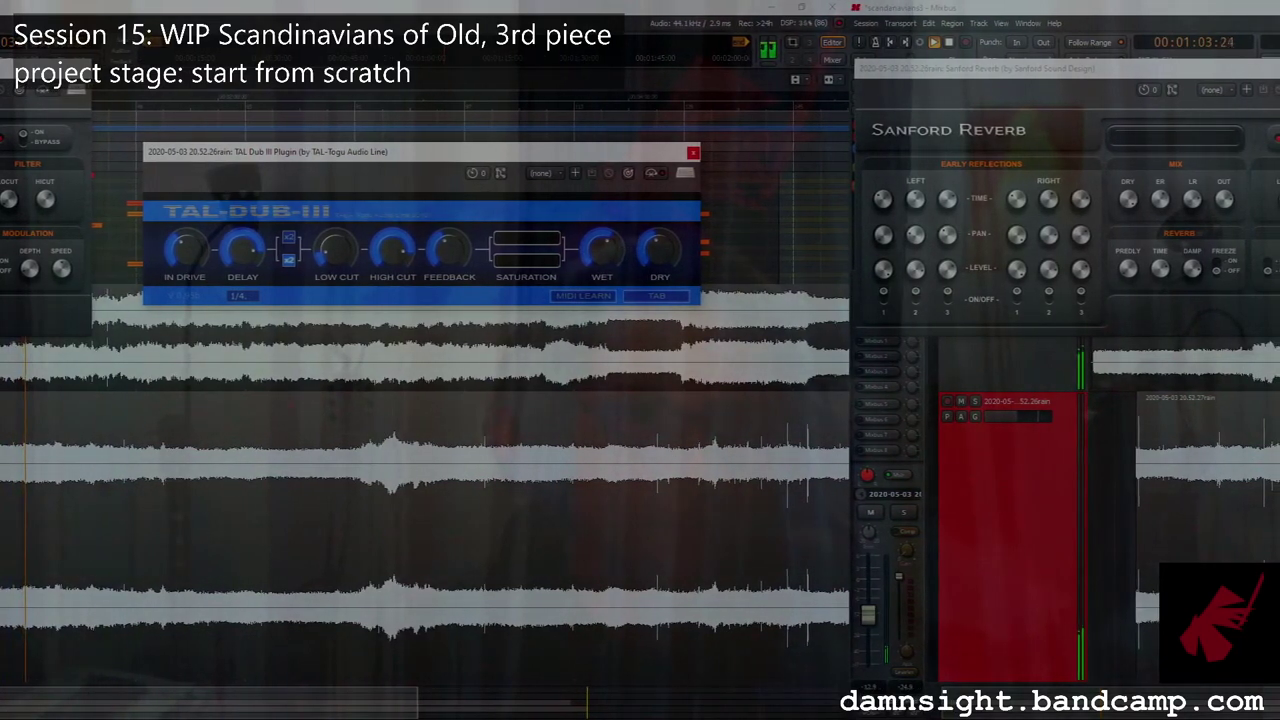
# Move the first part of the split rain recording back to the session start and fade in the bus_MP3 region.
pyautogui.hotkey('ctrl', 'a')
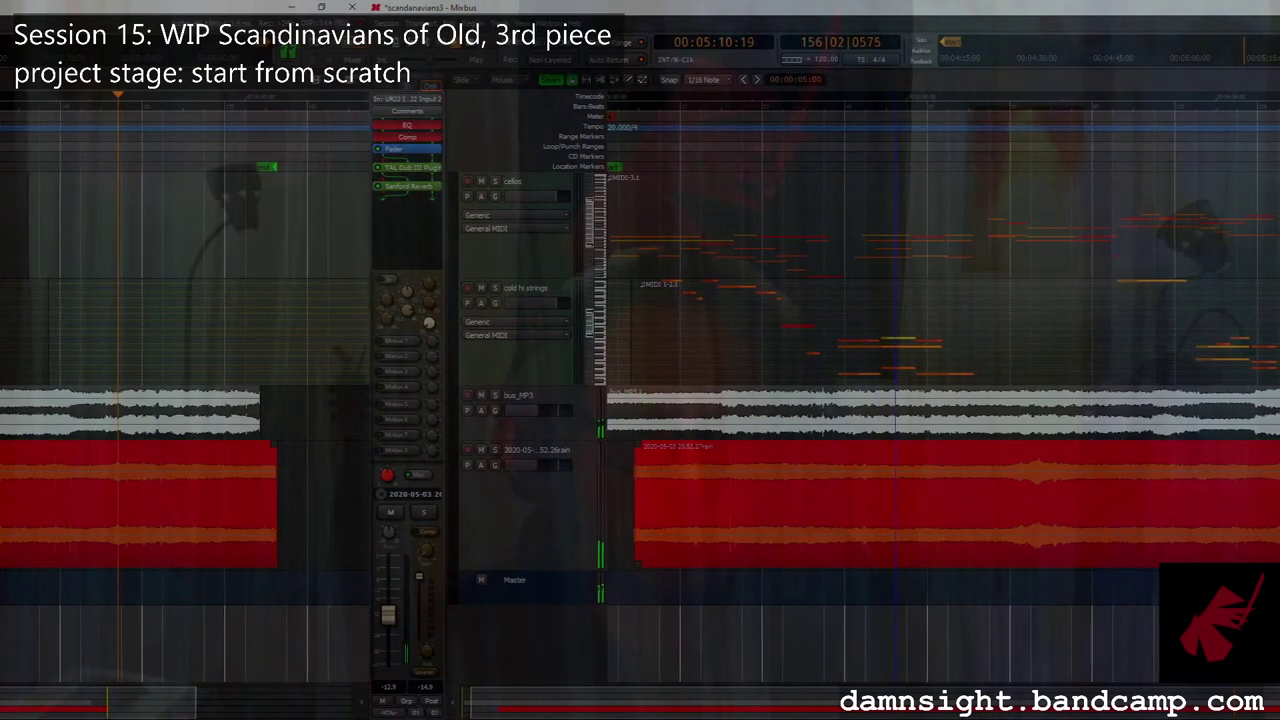
pyautogui.click(520, 505)
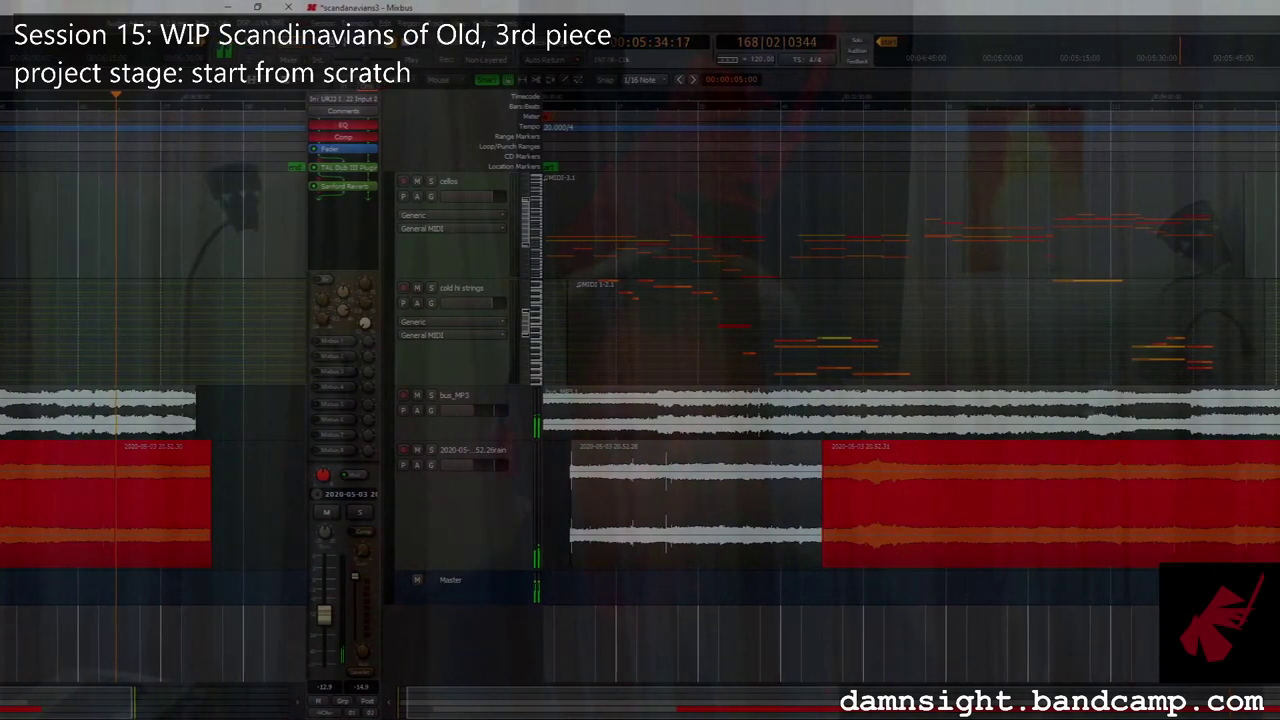
pyautogui.press('Home')
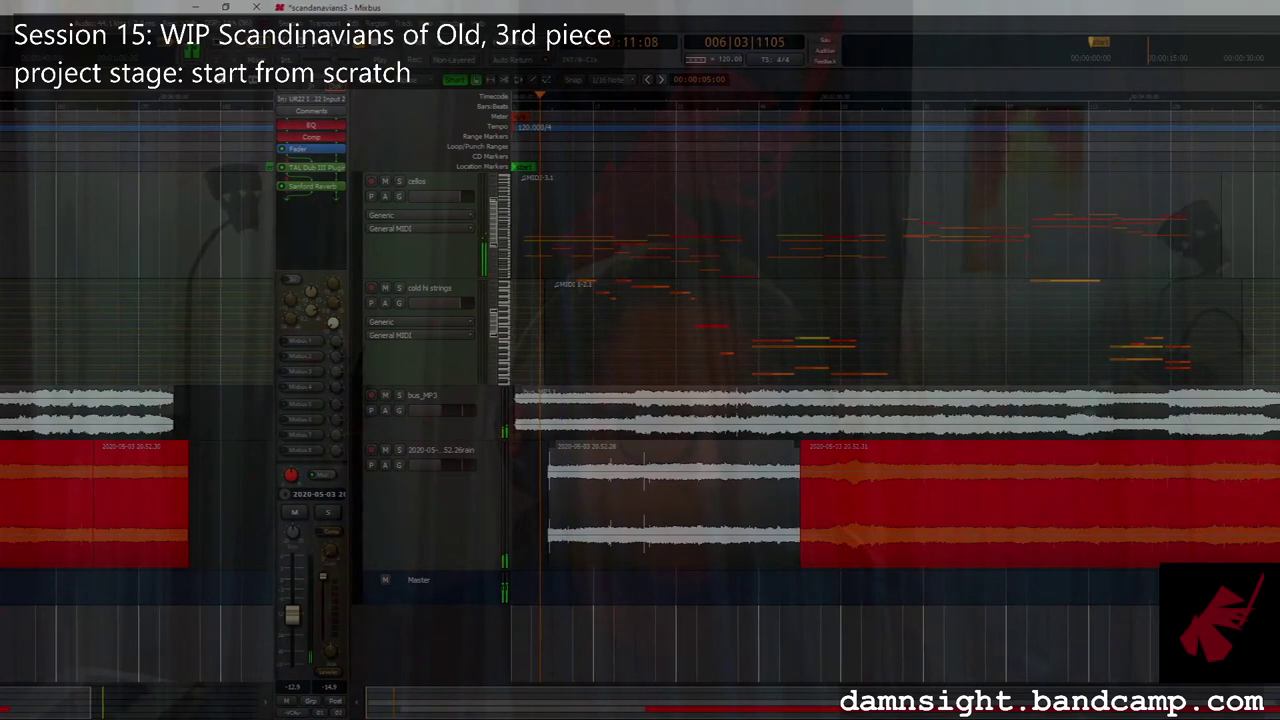
pyautogui.moveTo(745, 510); pyautogui.dragTo(710, 510)
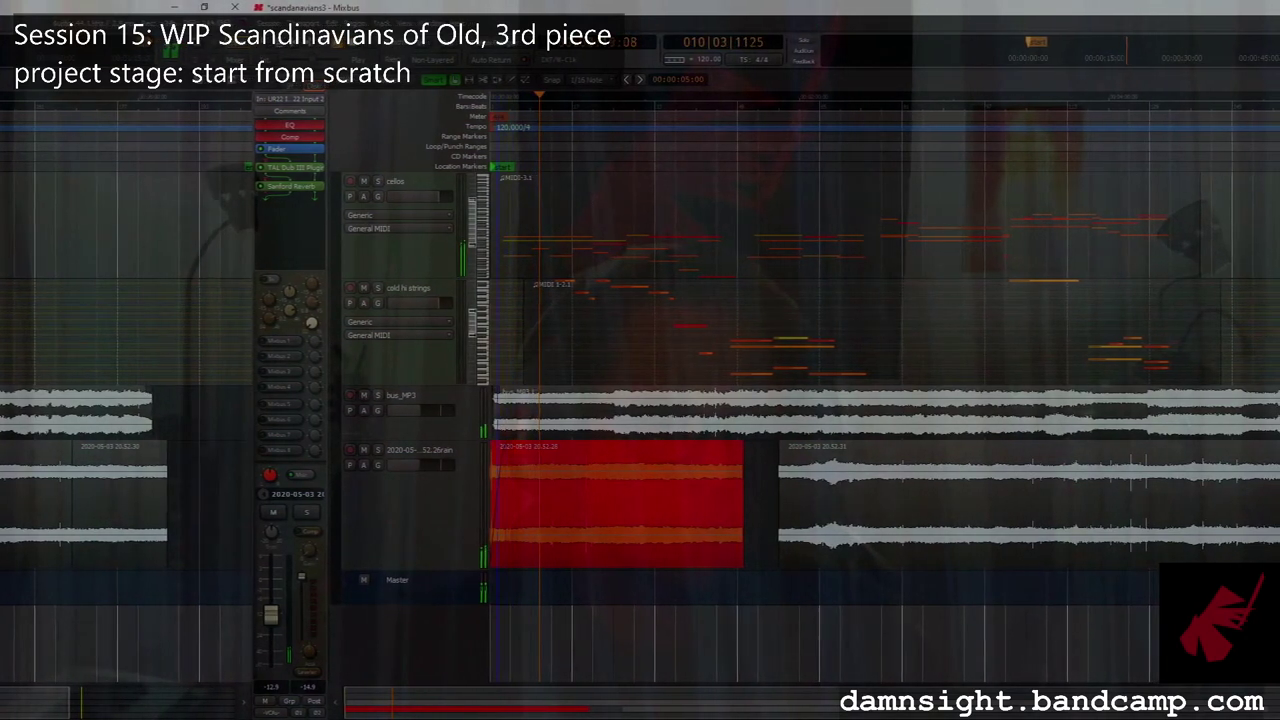
pyautogui.click(578, 410)
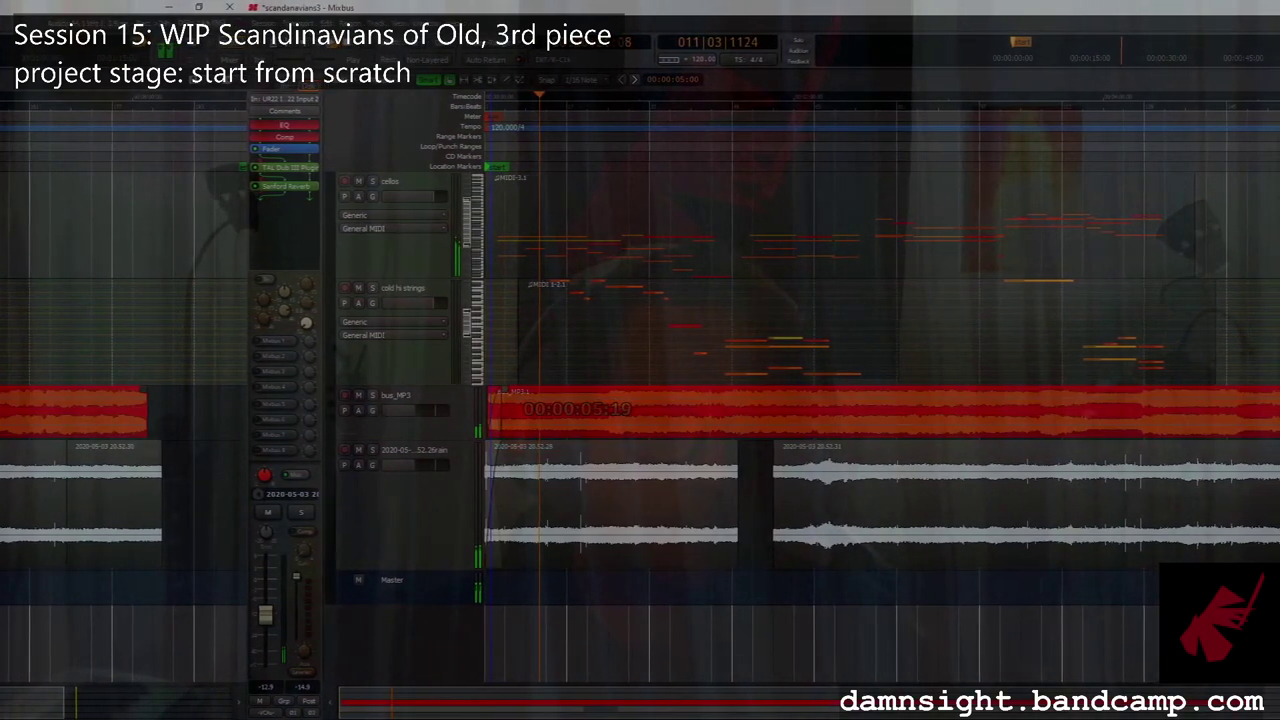
pyautogui.press('space')
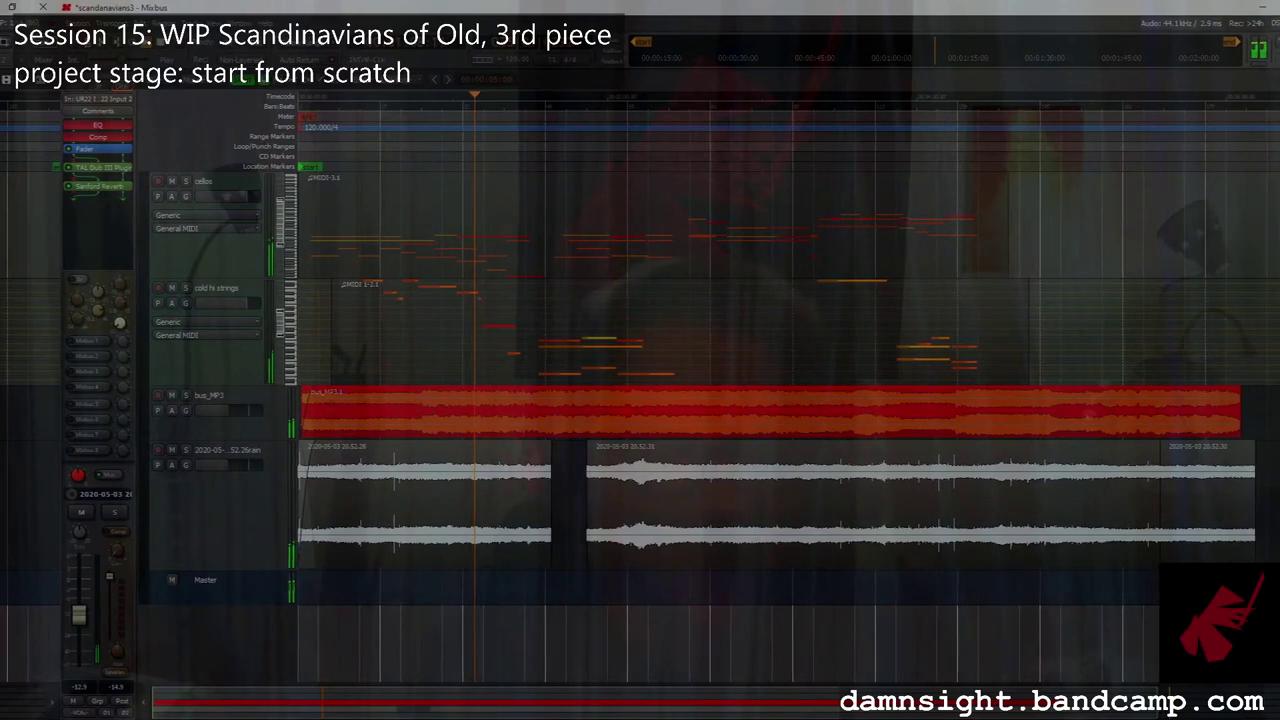
# Set the synced delay time of TAL Dub III on the rain track to 1/1.
pyautogui.click(215, 505)
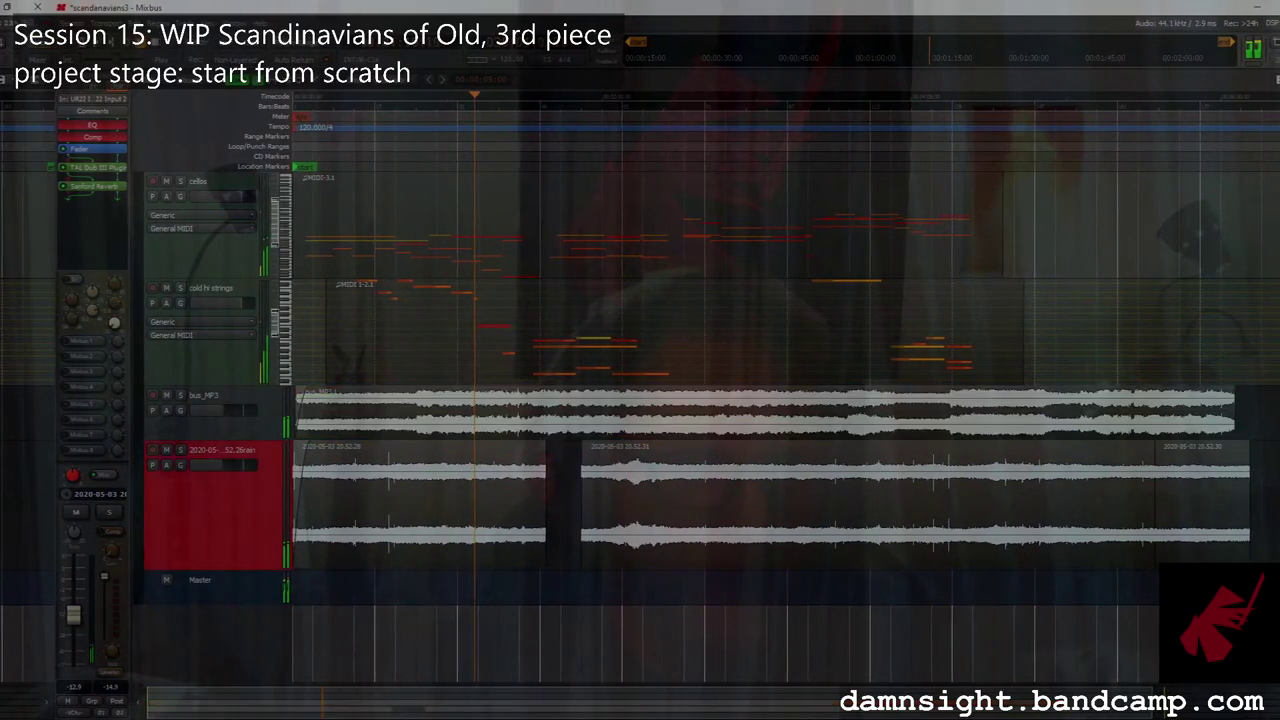
pyautogui.doubleClick(90, 167)
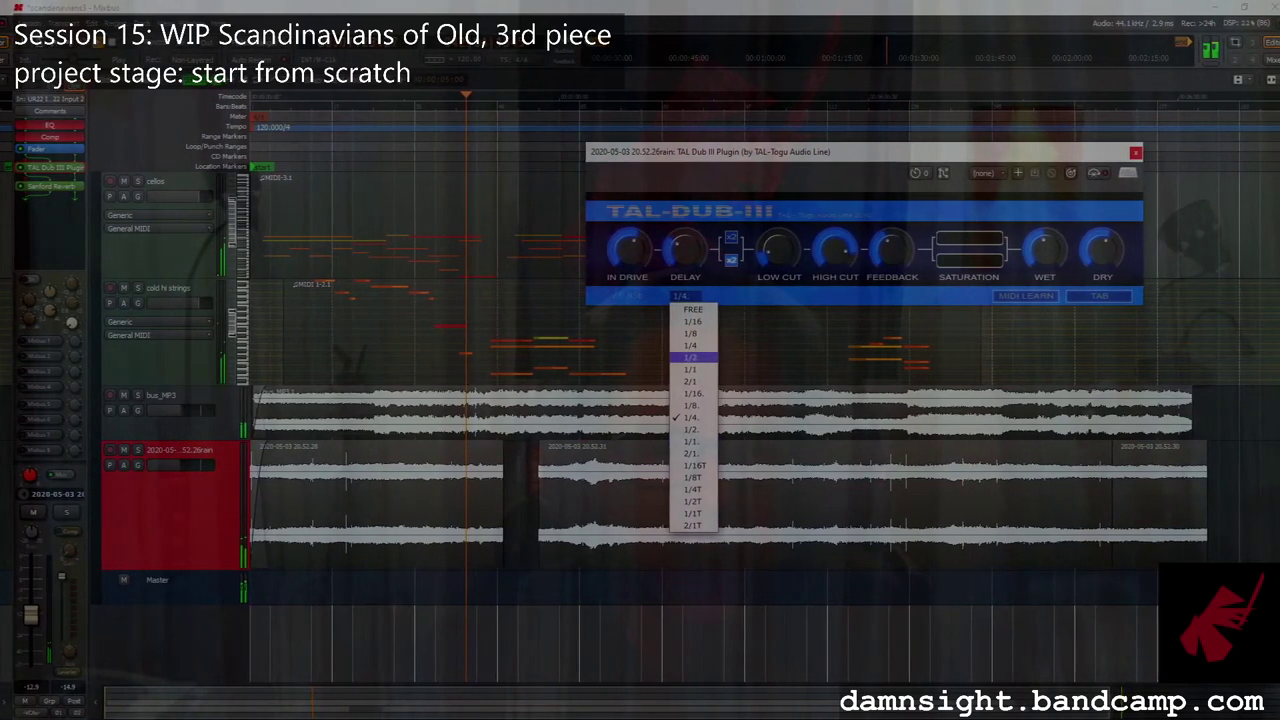
pyautogui.click(690, 369)
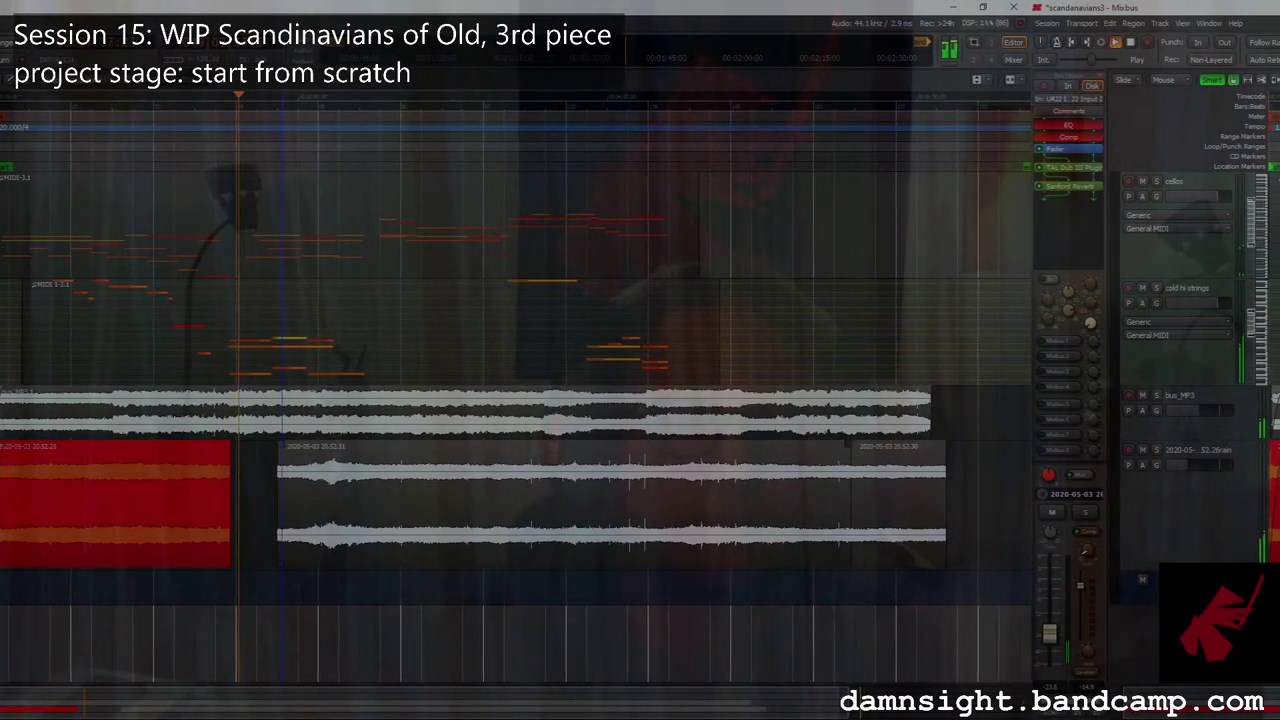
# Fade in the second rain region and shorten the end of the first one to widen the gap between them.
pyautogui.click(310, 475)
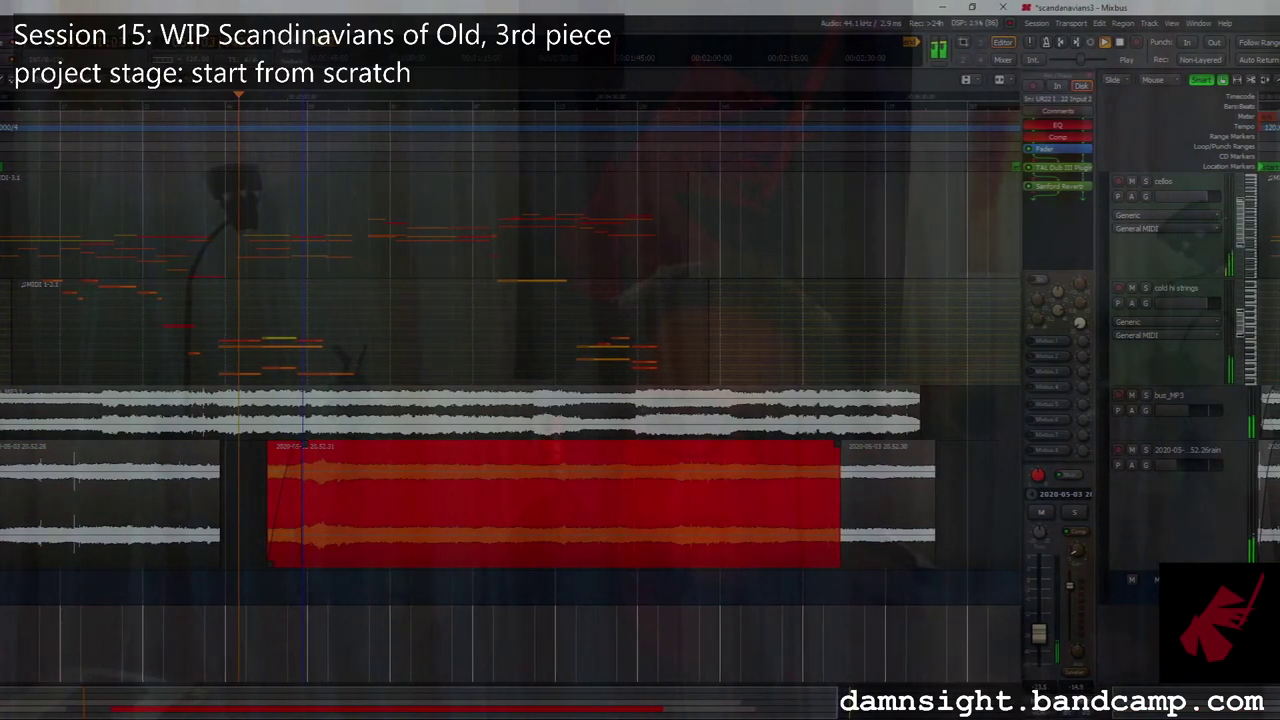
pyautogui.click(158, 500)
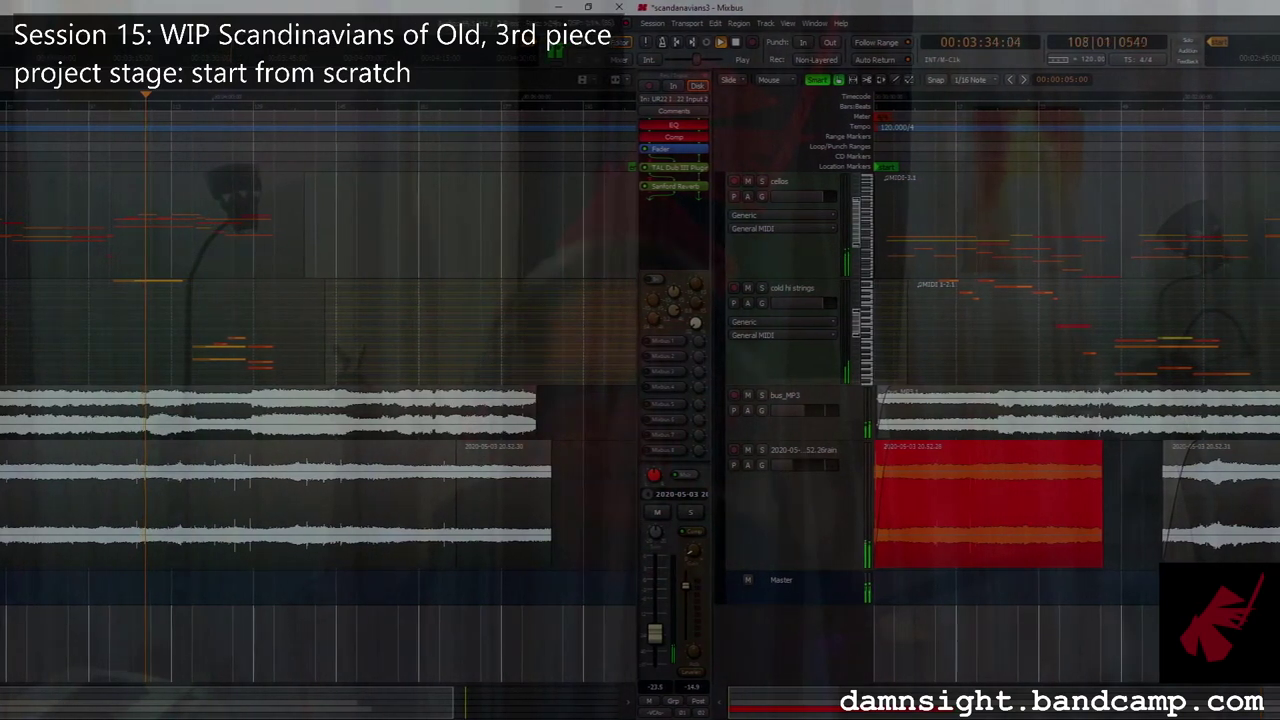
# Add one stereo audio track named tpt1 at the end of the track list.
pyautogui.hotkey('ctrl', 'shift', 'n')
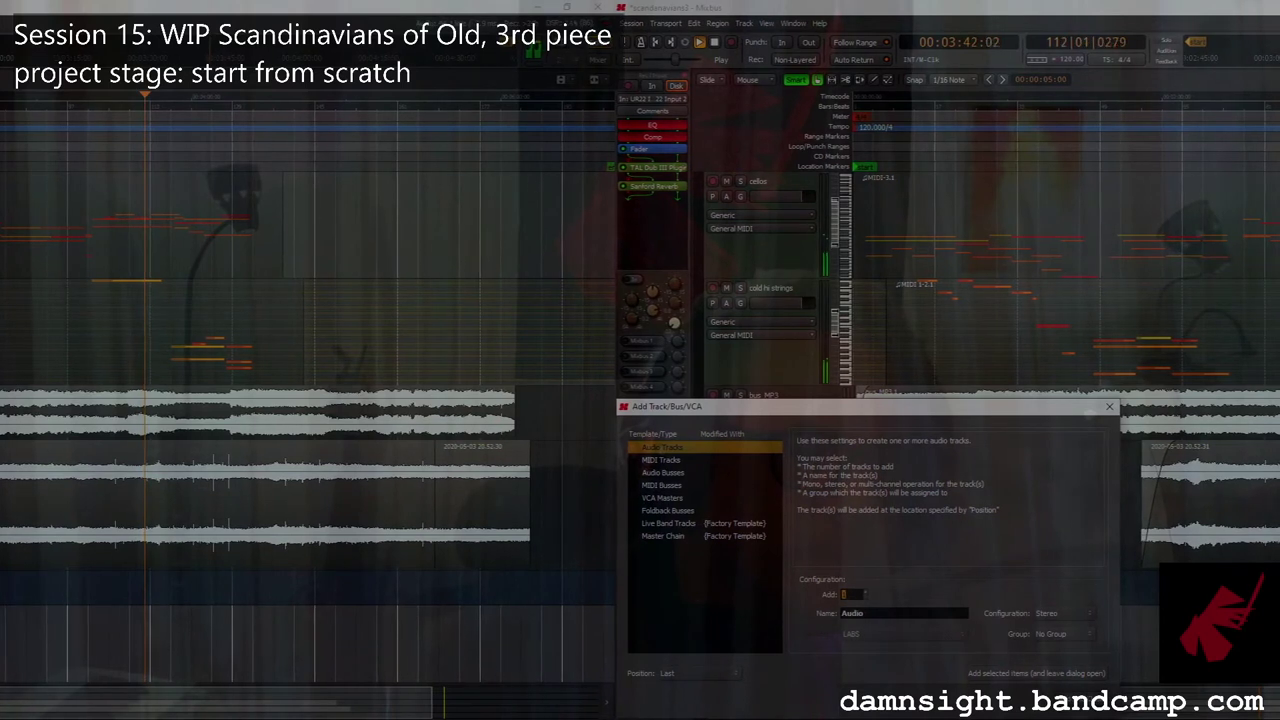
pyautogui.press('Tab')
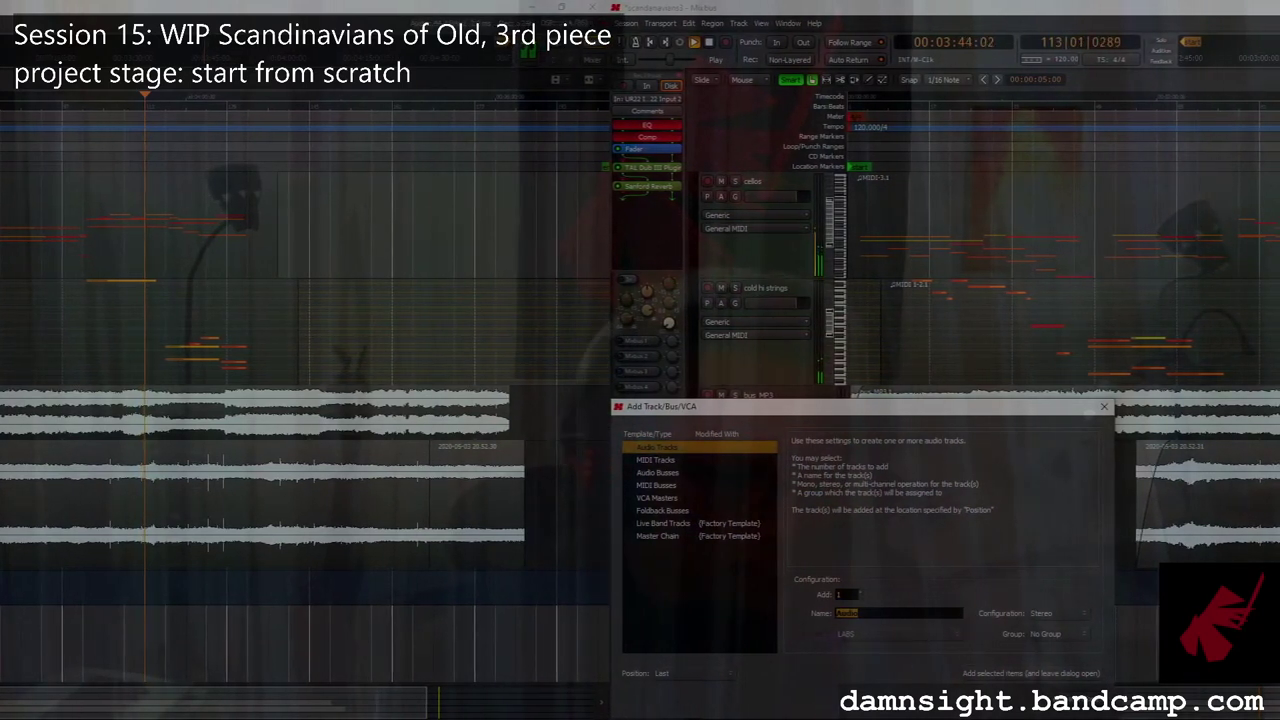
pyautogui.write('tpt')
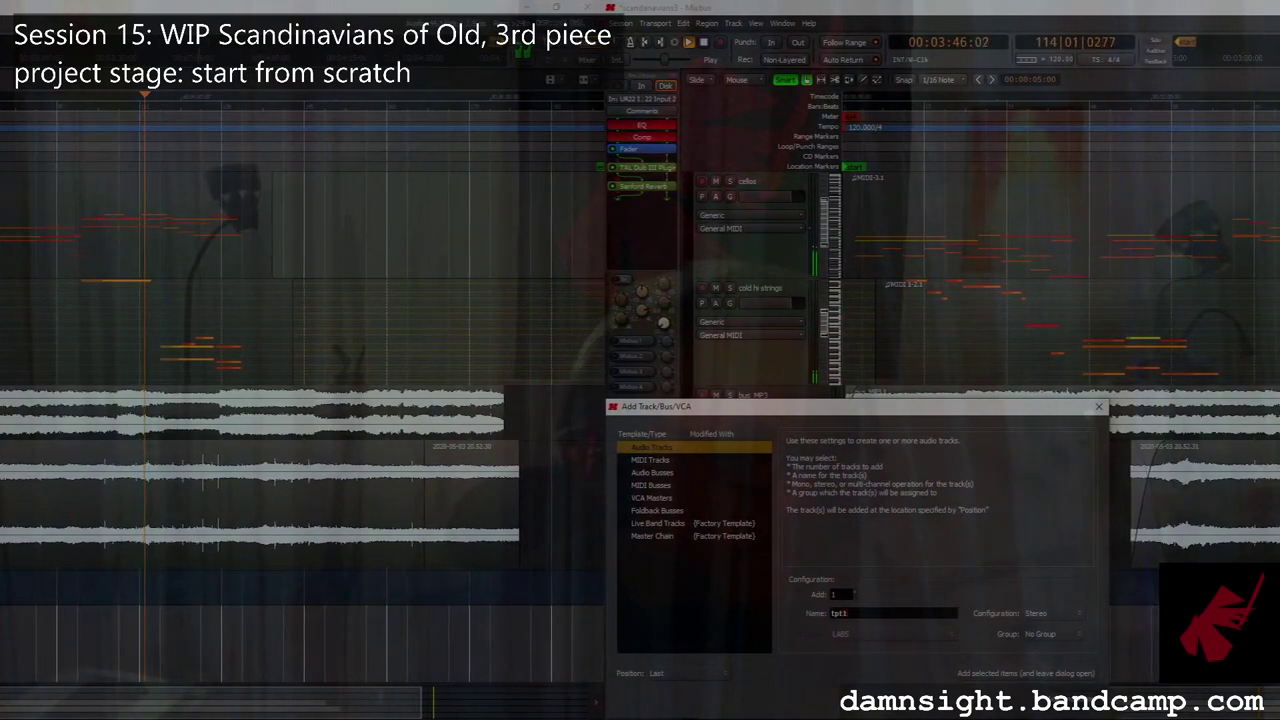
pyautogui.write('1')
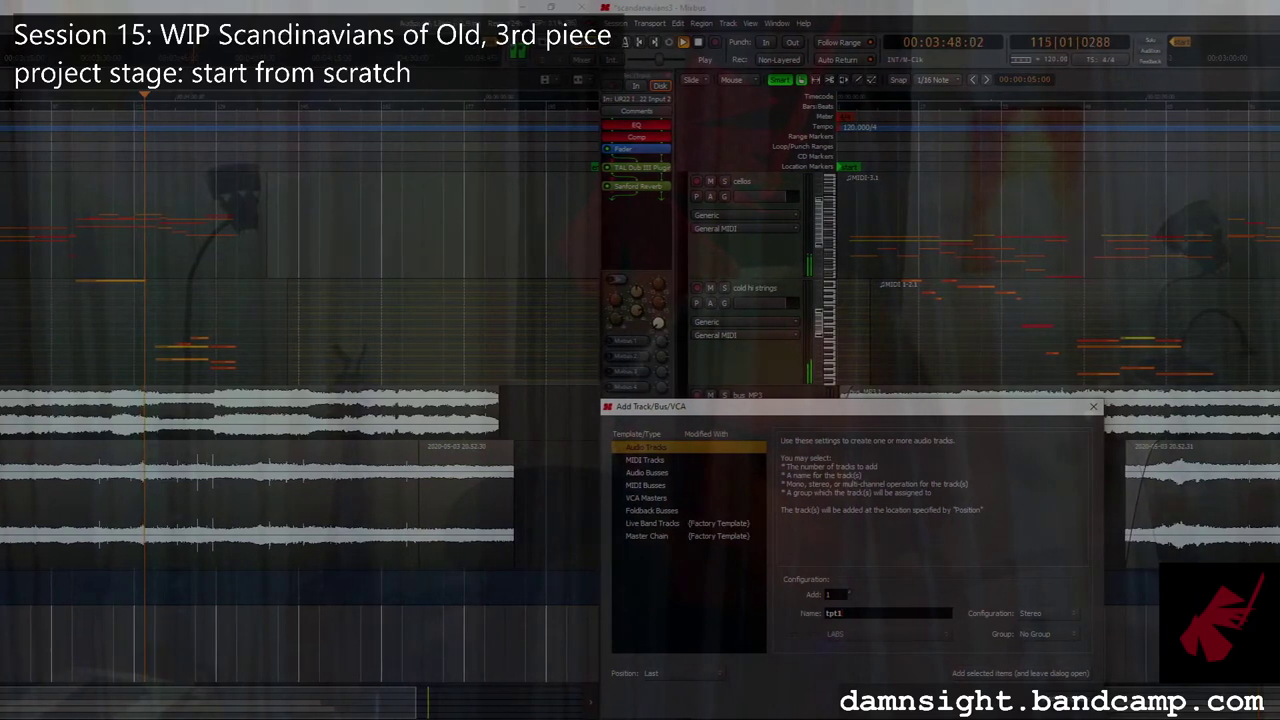
pyautogui.press('Return')
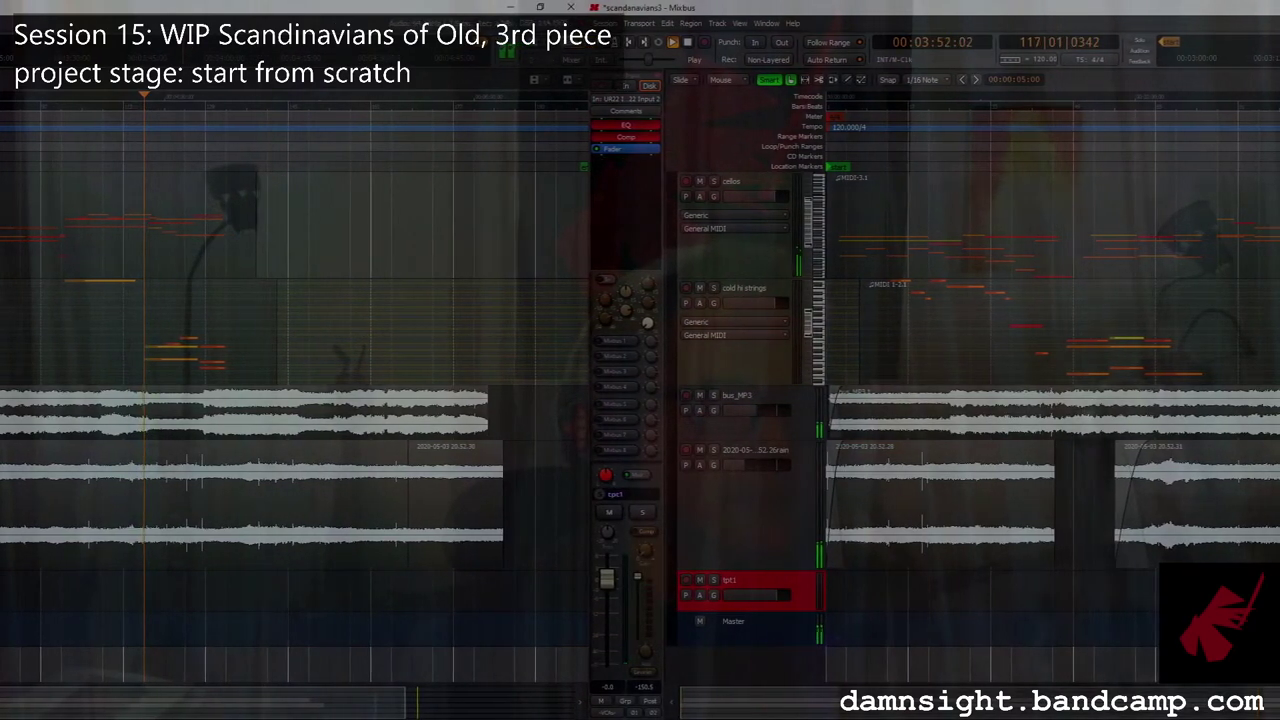
# Insert the ReaDelay (ReaPlugs Edition) effect before the fader on the tpt1 track.
pyautogui.rightClick(622, 192)
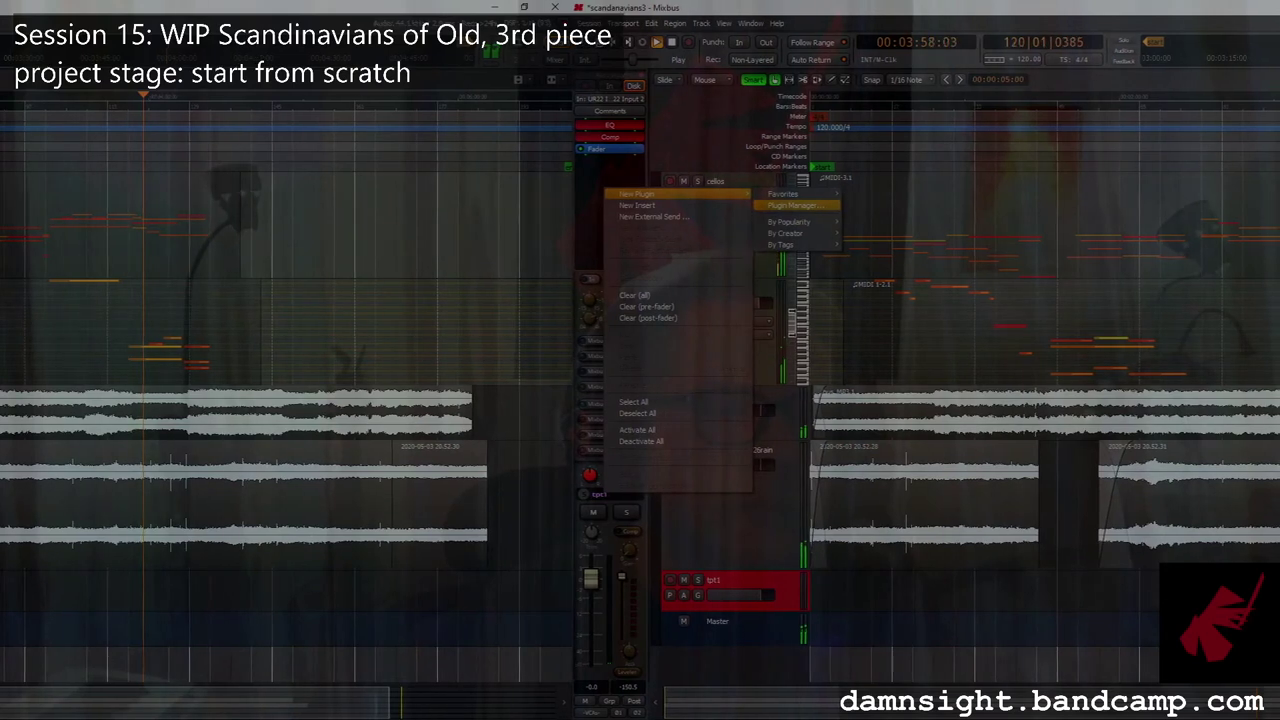
pyautogui.click(796, 205)
pyautogui.scroll(-2, 830, 160)
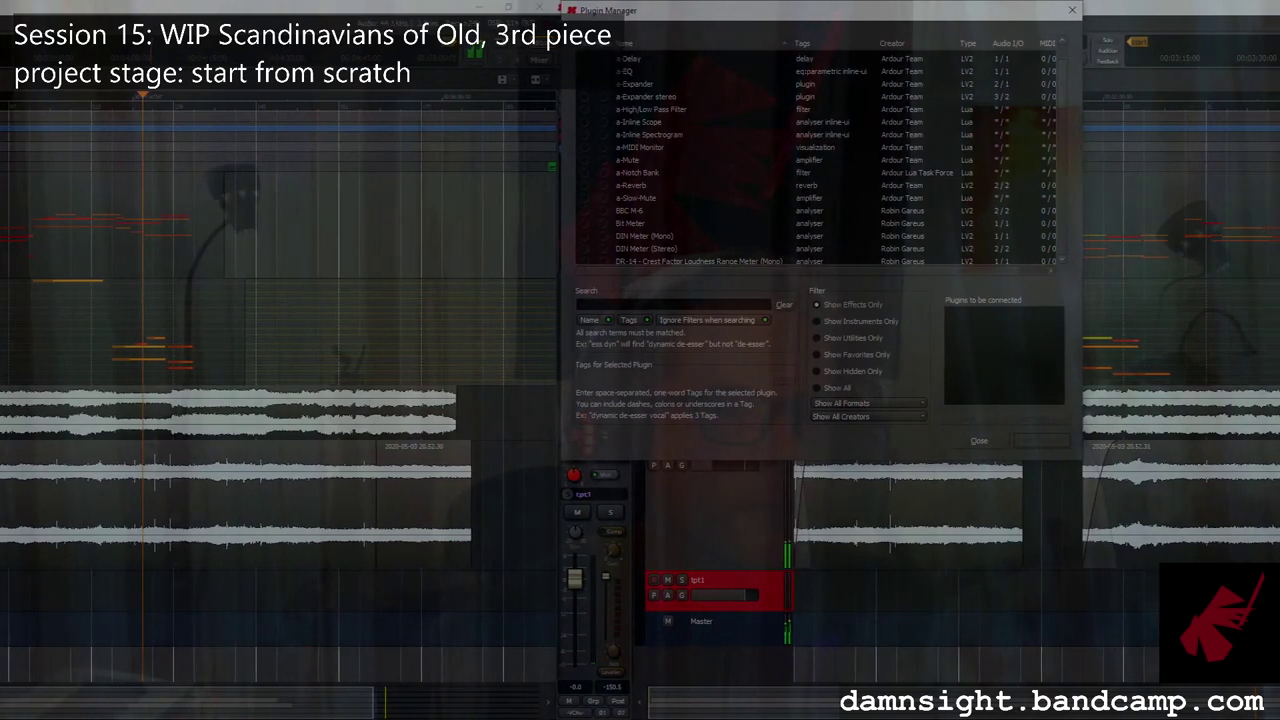
pyautogui.scroll(-2, 820, 160)
pyautogui.scroll(-2, 820, 160)
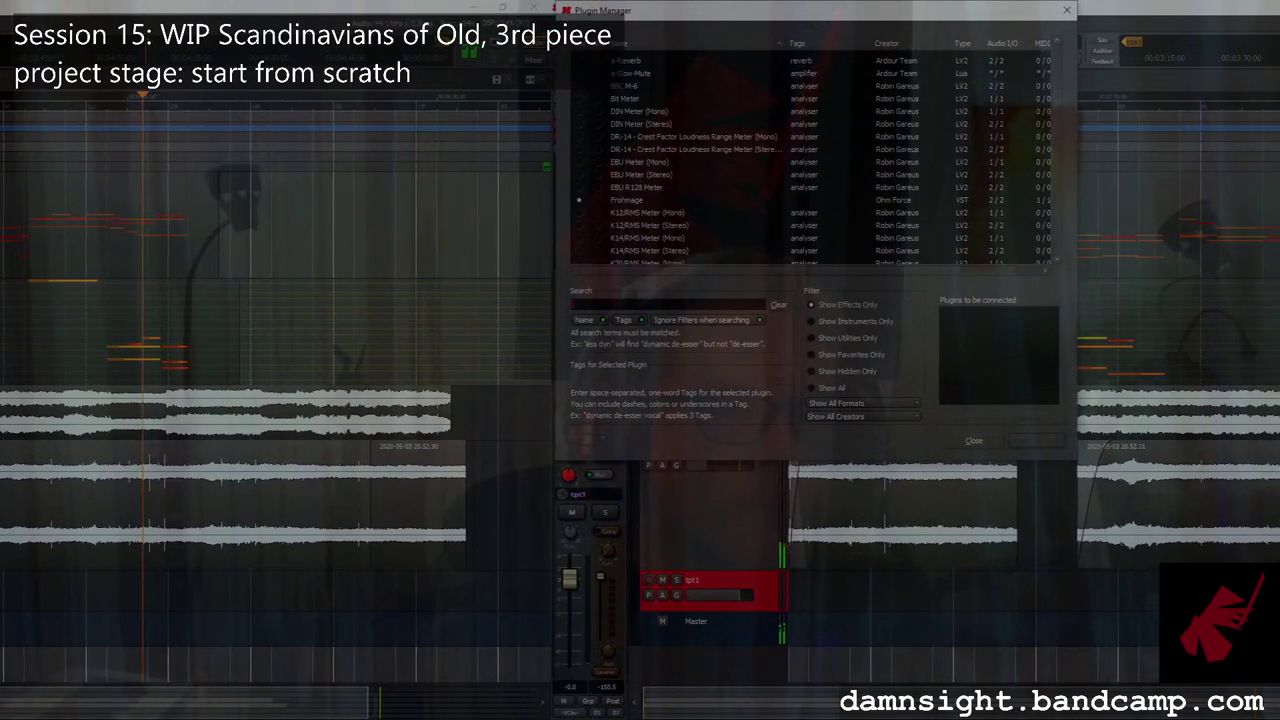
pyautogui.scroll(-6, 820, 160)
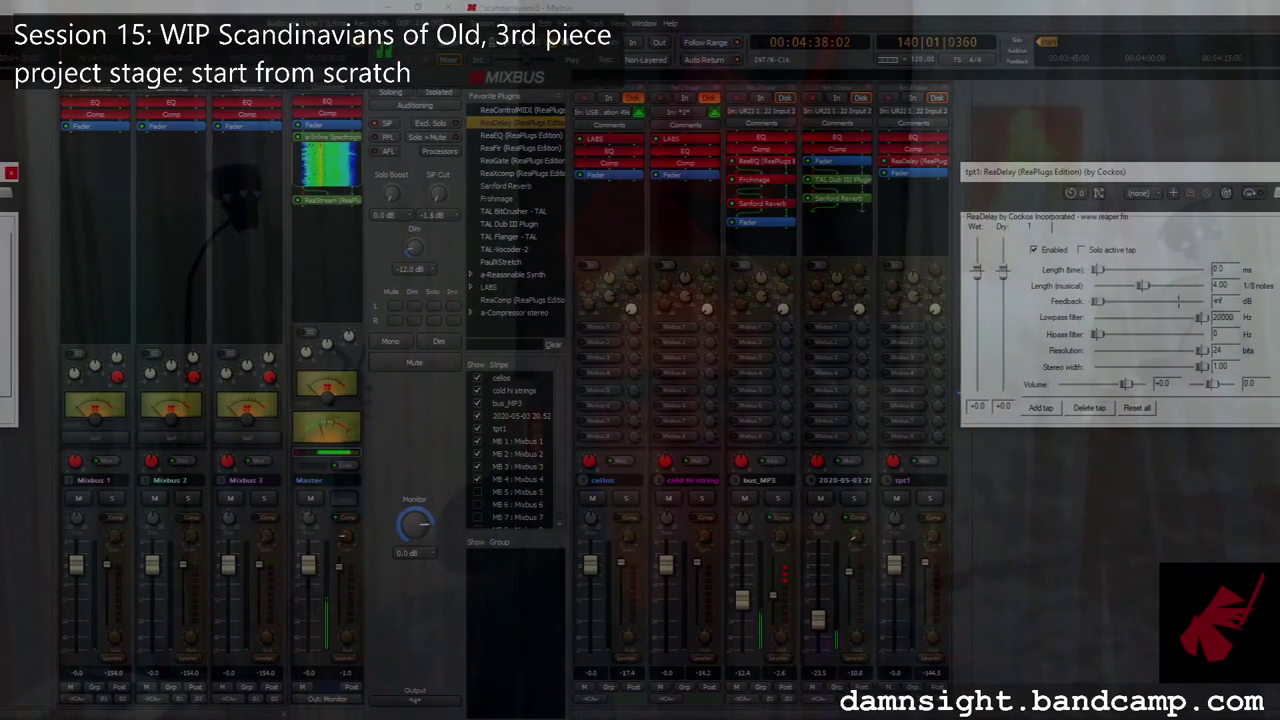
# Save the session and assign the stereo input In 1+2 to the tpt1 track.
pyautogui.hotkey('alt', 'm')
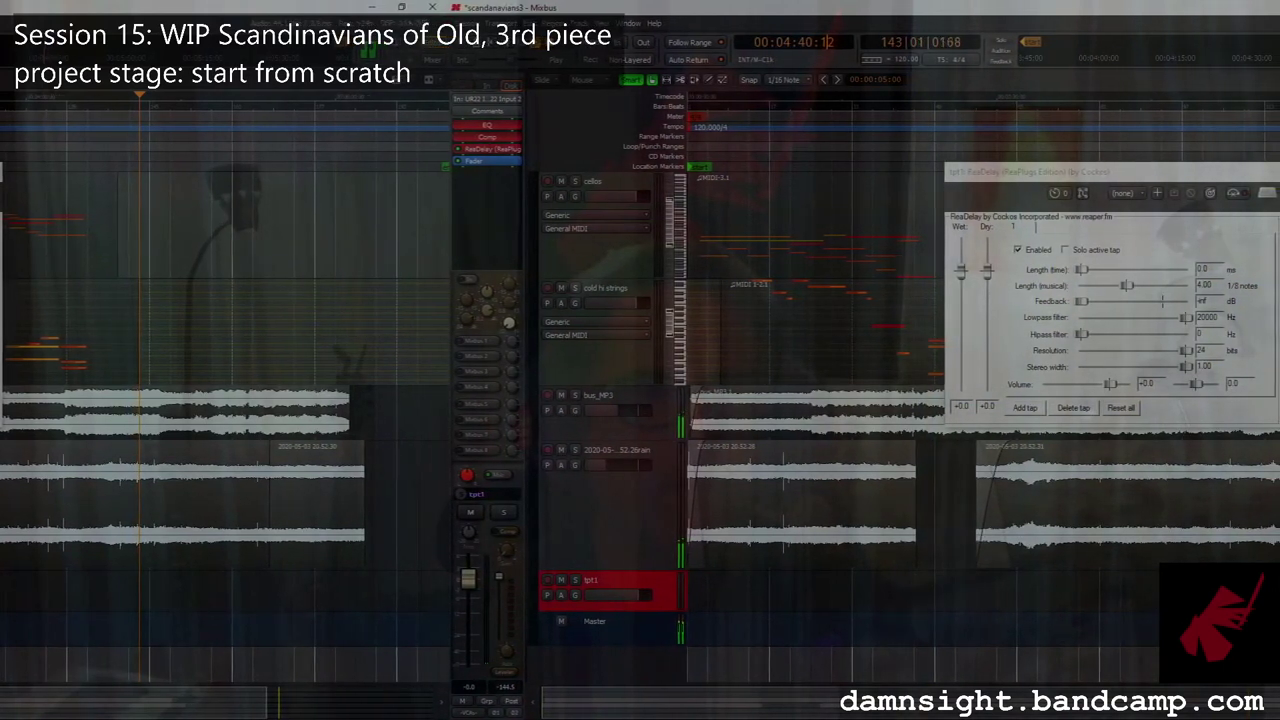
pyautogui.hotkey('alt', 's')
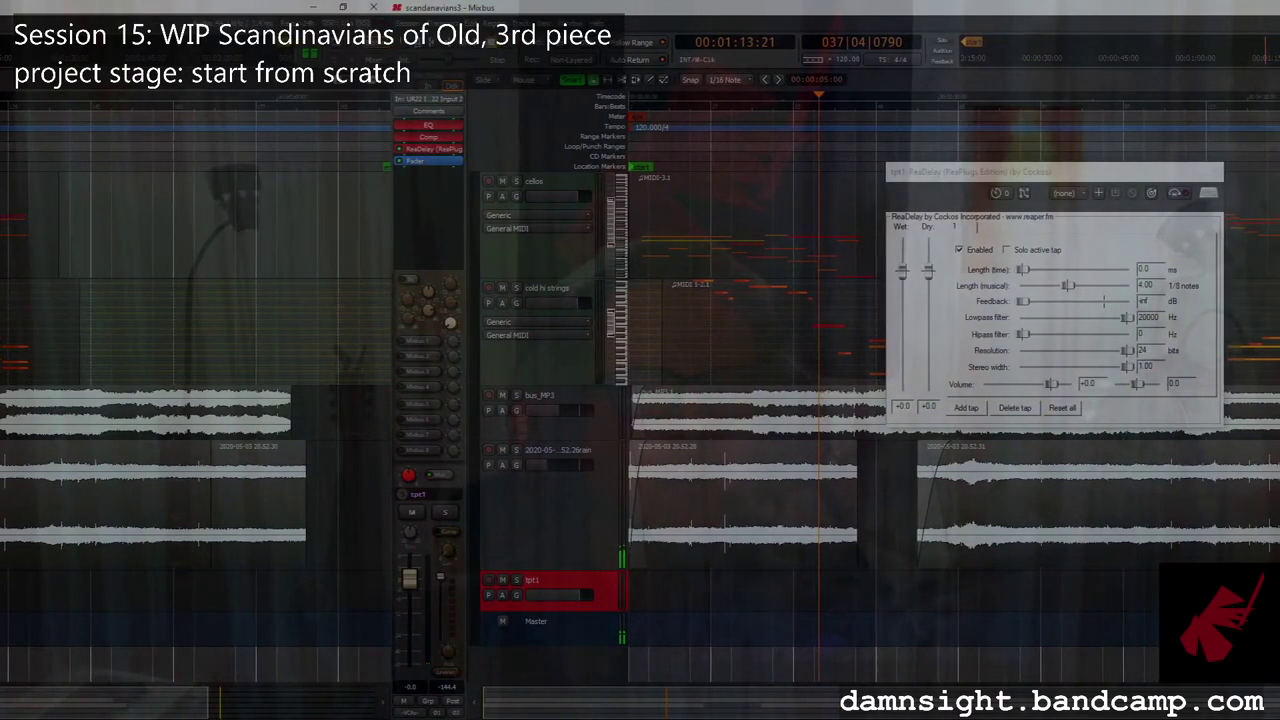
pyautogui.click(555, 470)
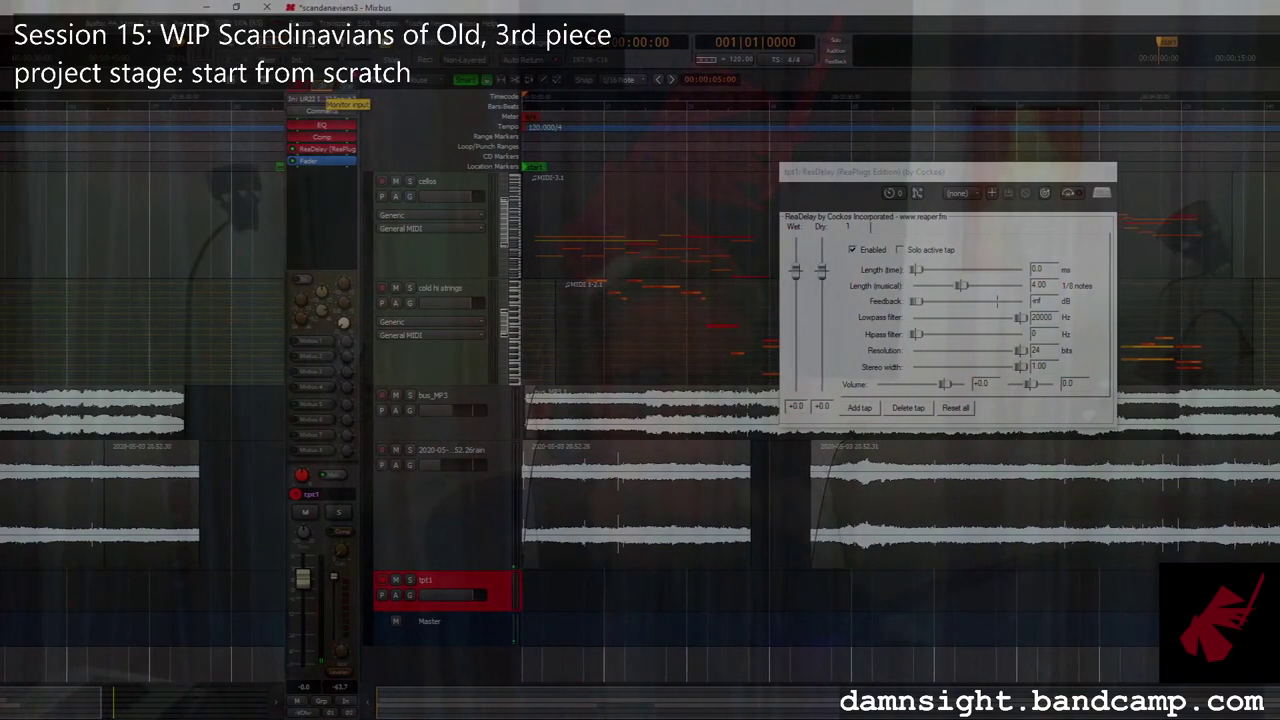
pyautogui.click(318, 99)
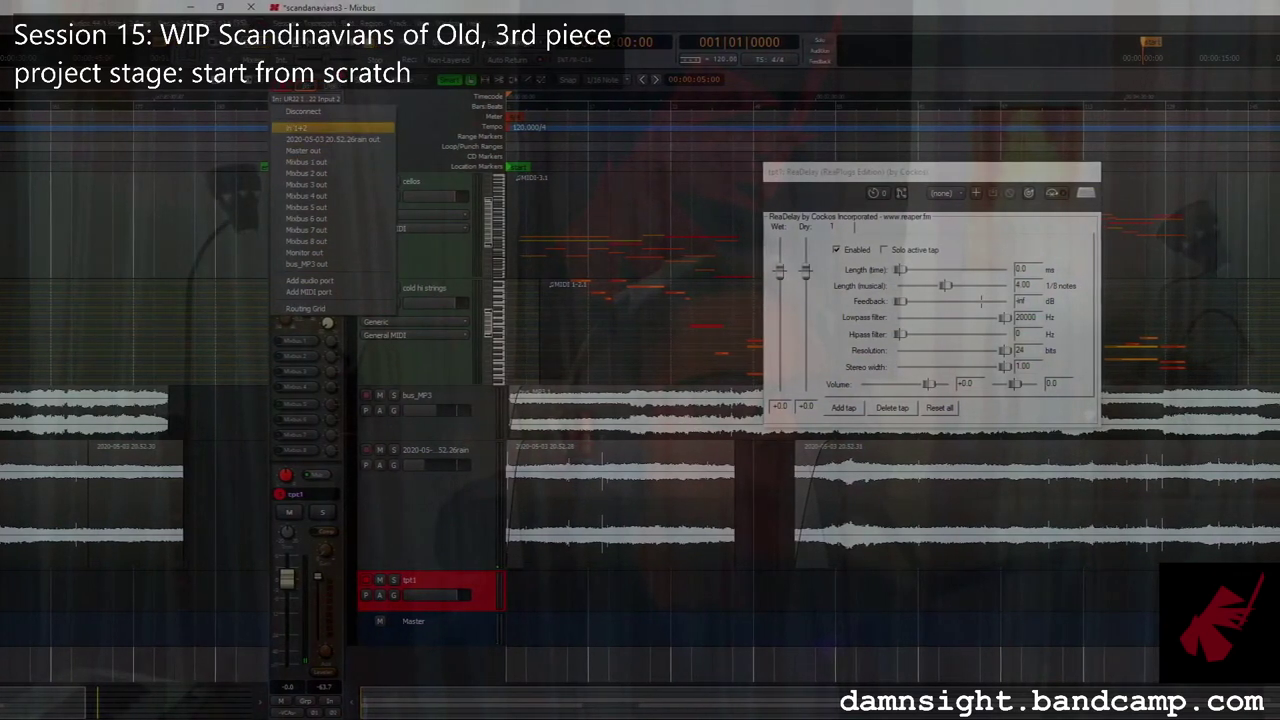
pyautogui.click(310, 128)
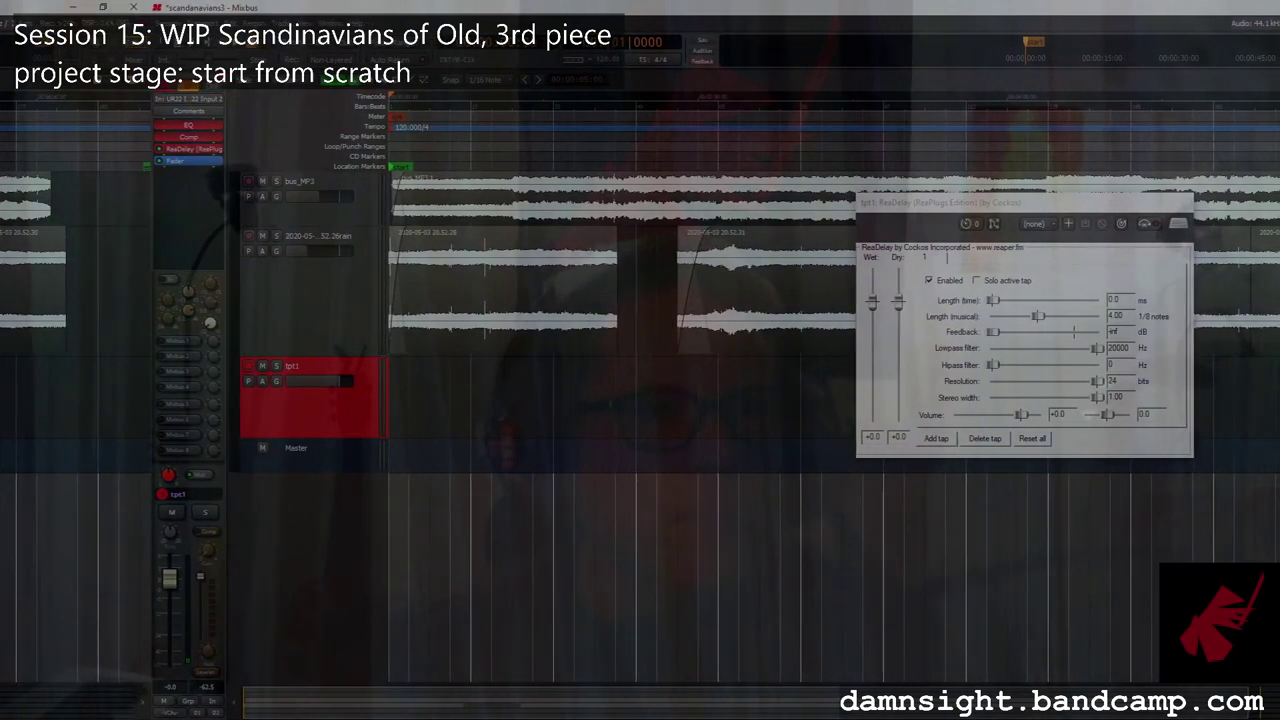
pyautogui.click(187, 99)
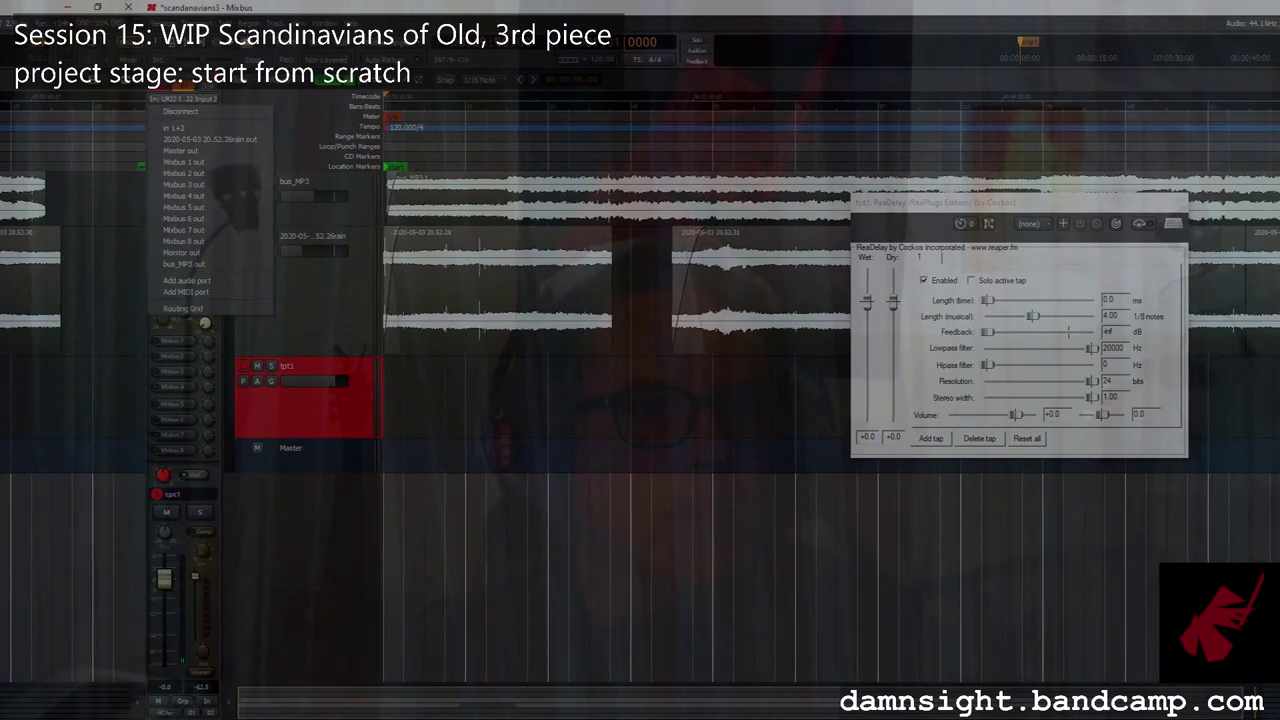
pyautogui.press('Escape')
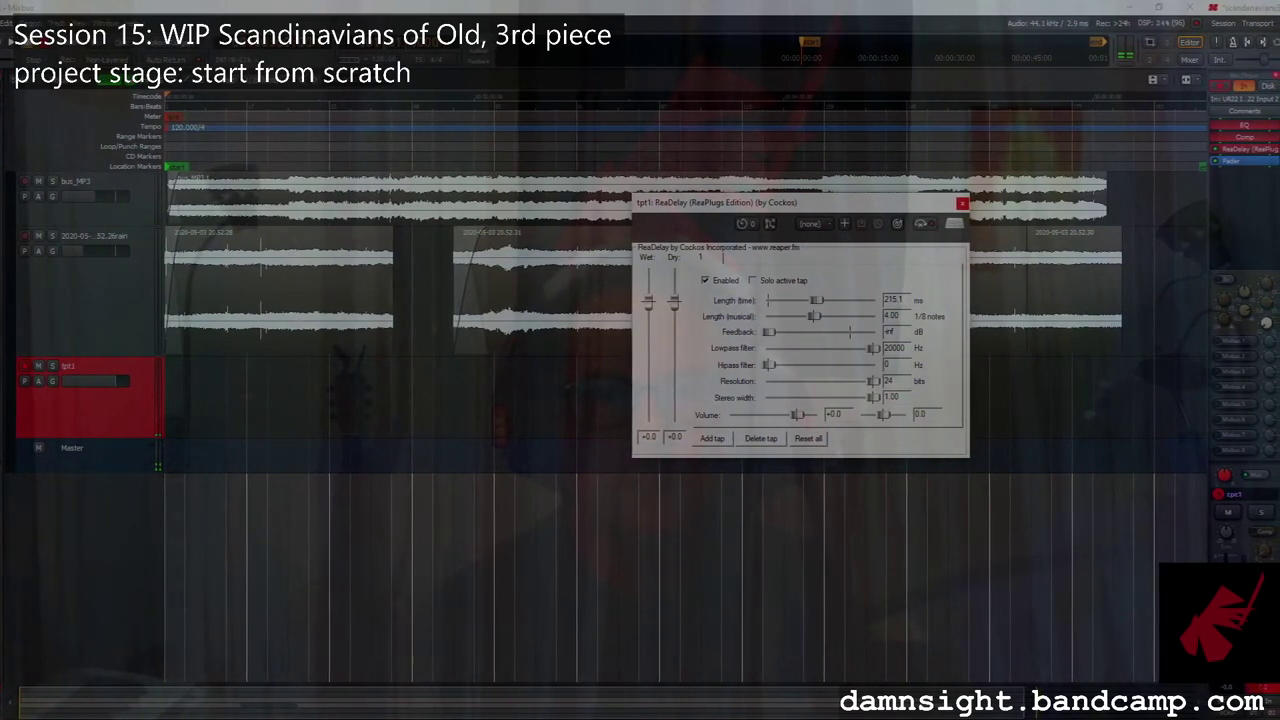
# Lower the wet level of ReaDelay on the tpt1 track to -4.7.
pyautogui.moveTo(672, 300); pyautogui.dragTo(636, 335)
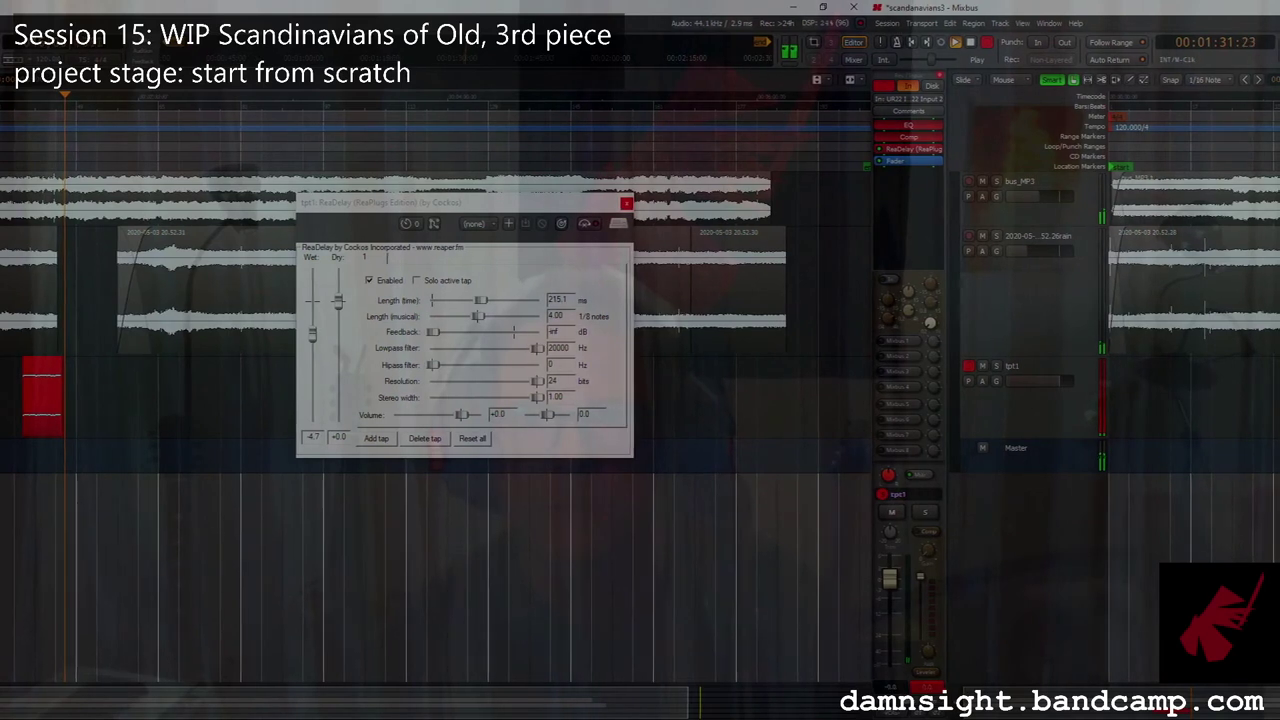
# Insert the Sanford Reverb effect after the fader on the tpt1 track.
pyautogui.rightClick(898, 200)
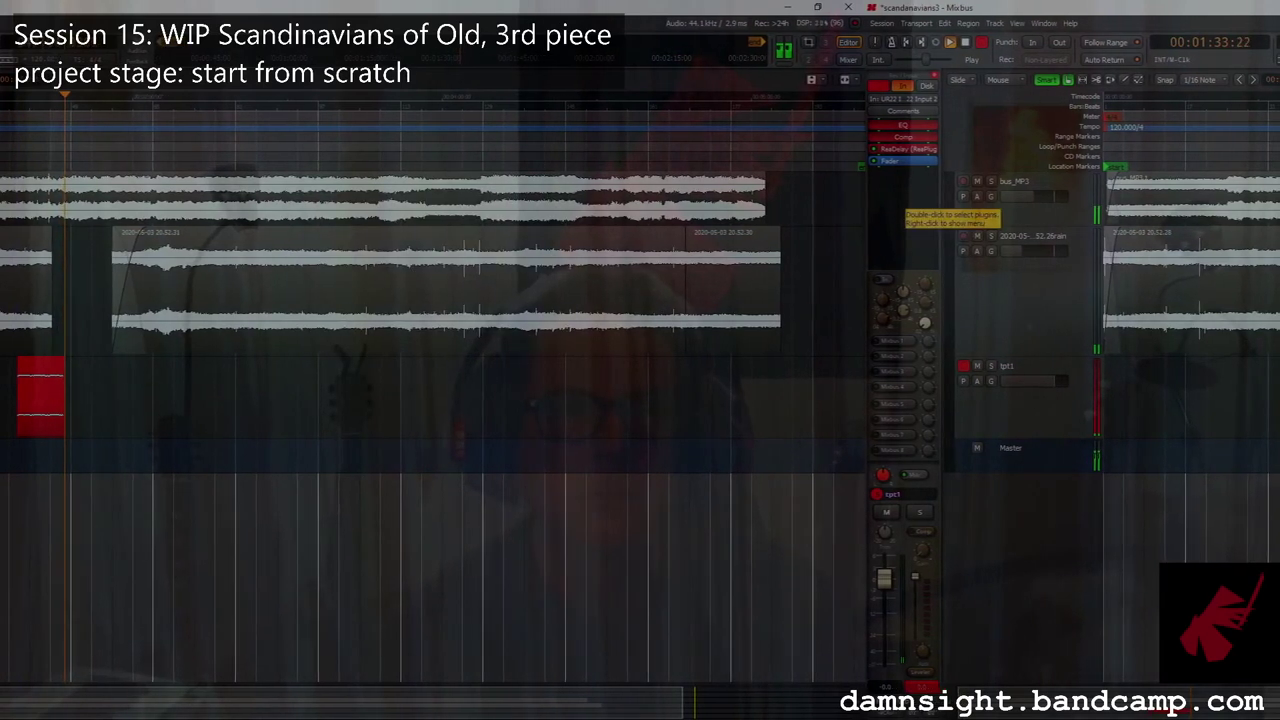
pyautogui.press('Escape')
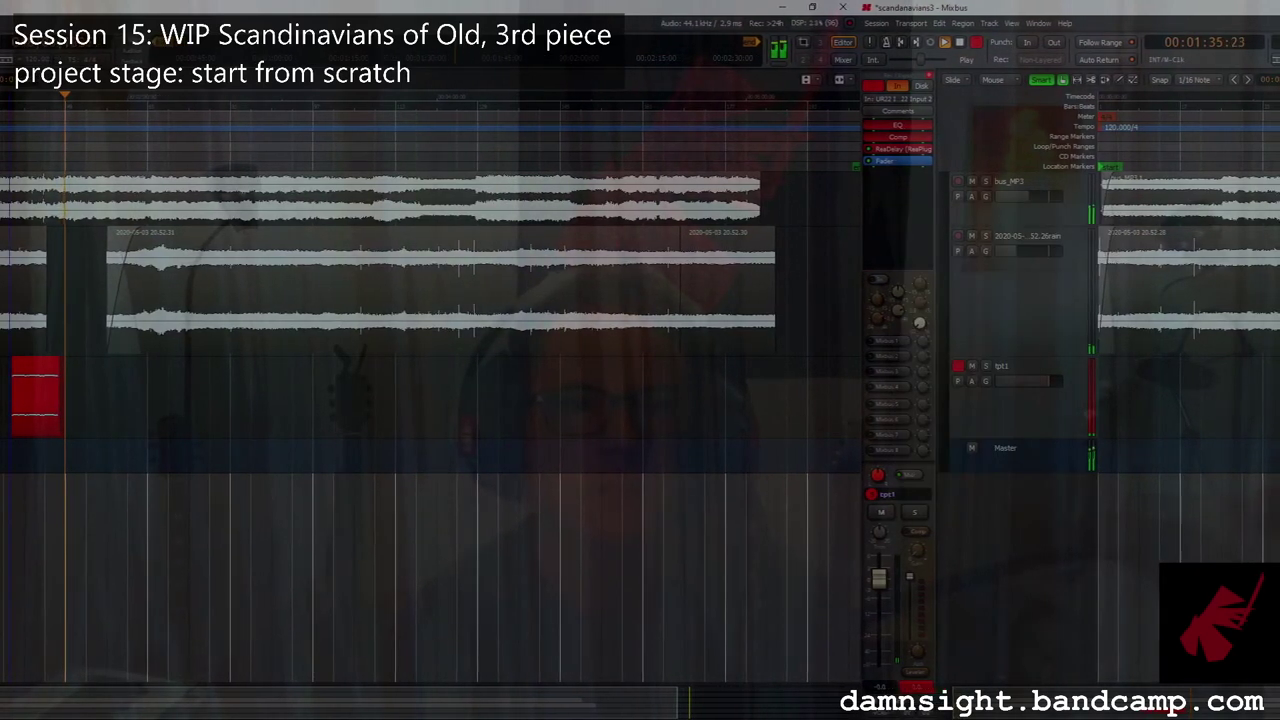
pyautogui.hotkey('alt', 'm')
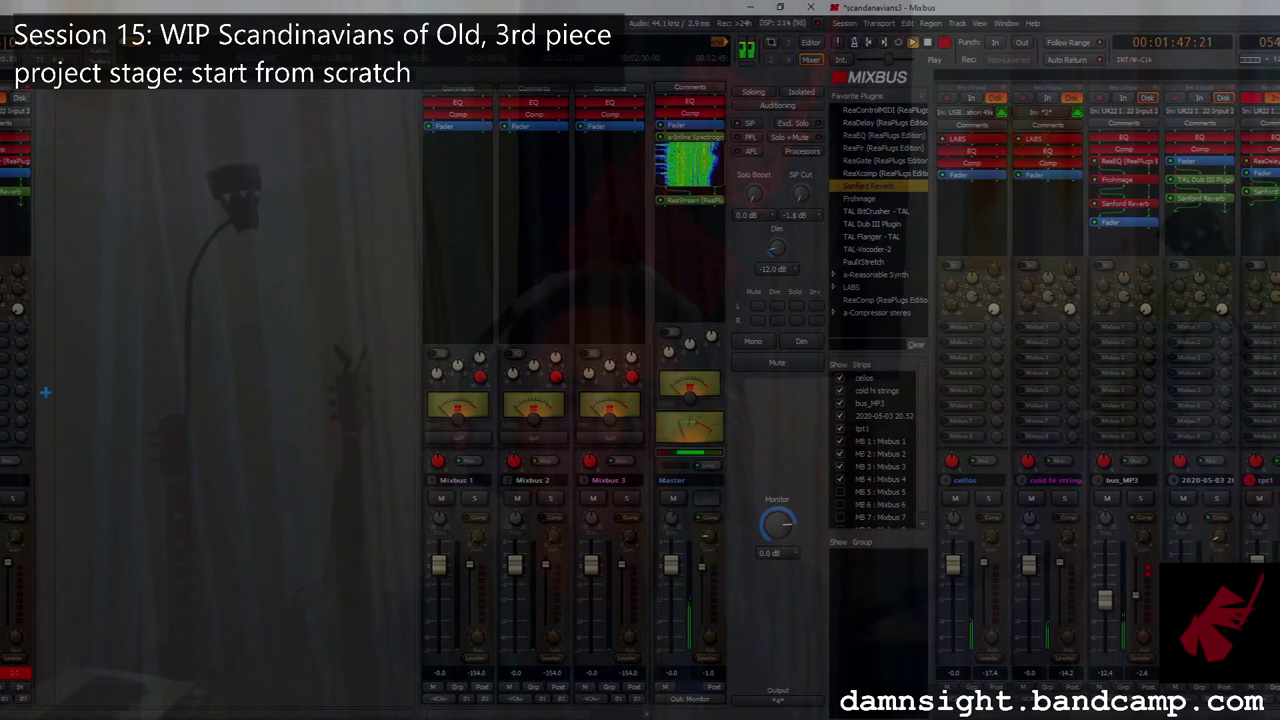
pyautogui.hotkey('alt', 'm')
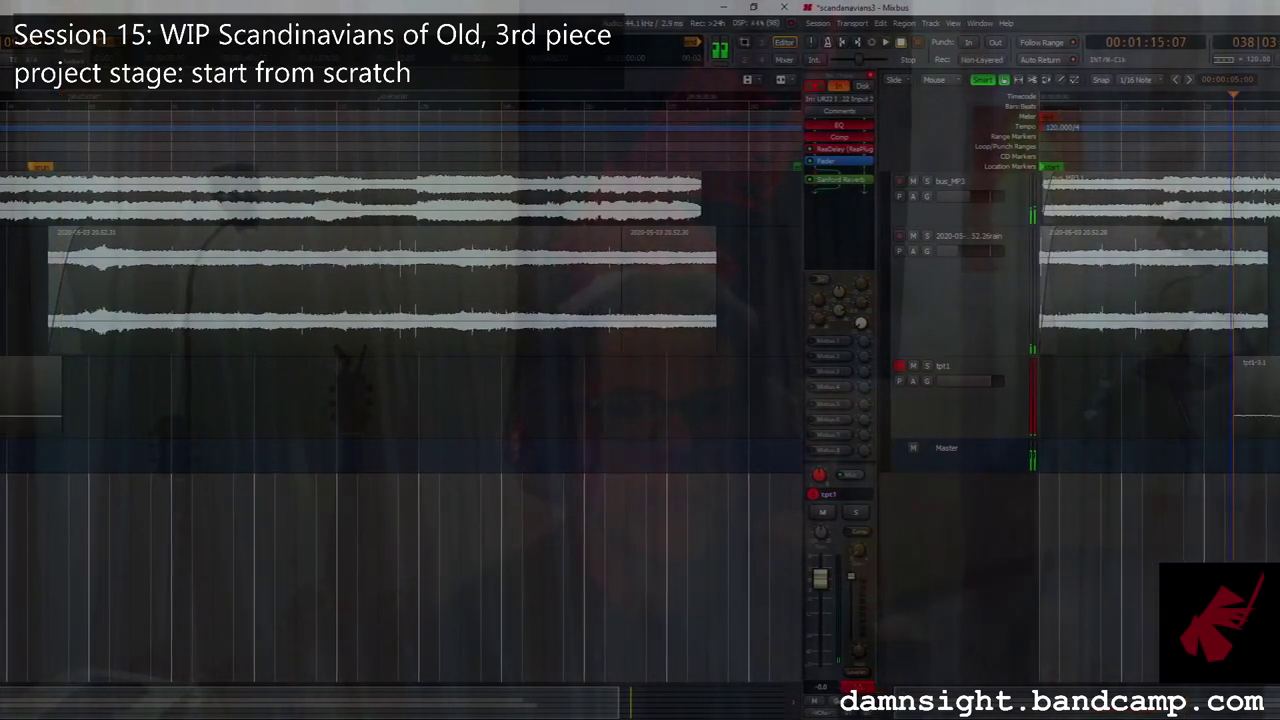
# Record two attempts at the tpt1 part from 00:01:15:07, discarding the first one.
pyautogui.press('space')
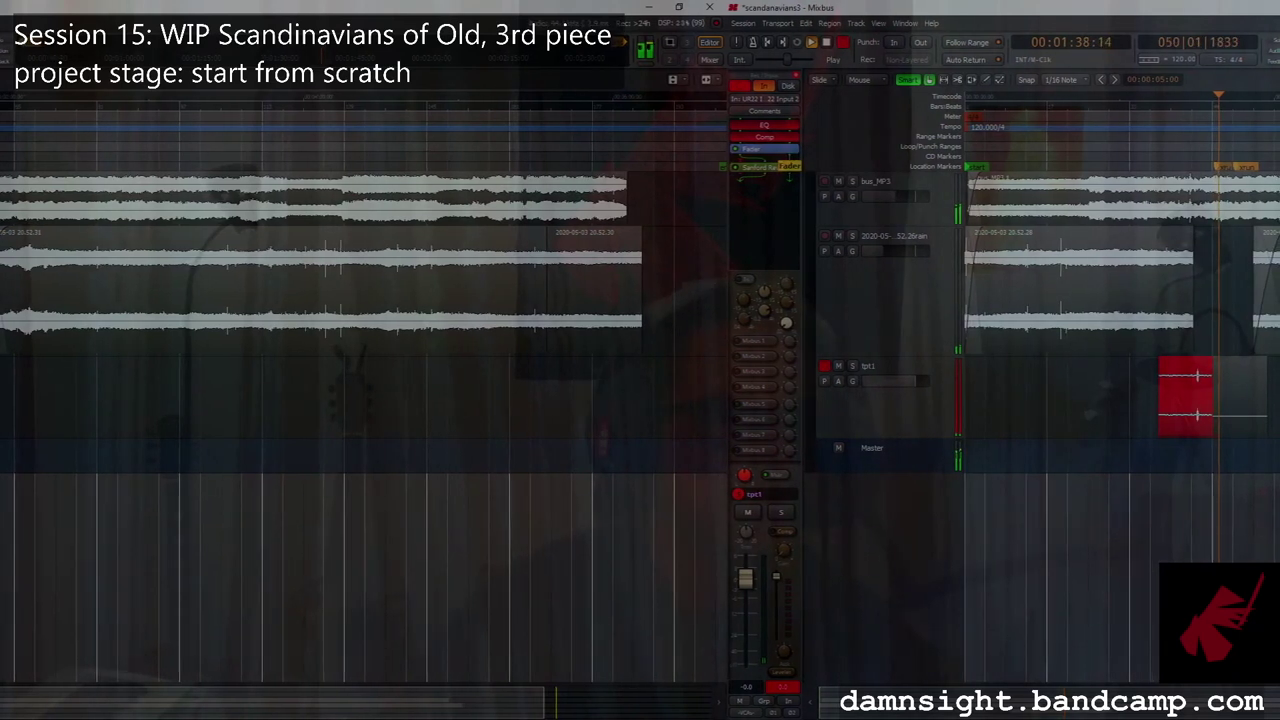
pyautogui.click(742, 22)
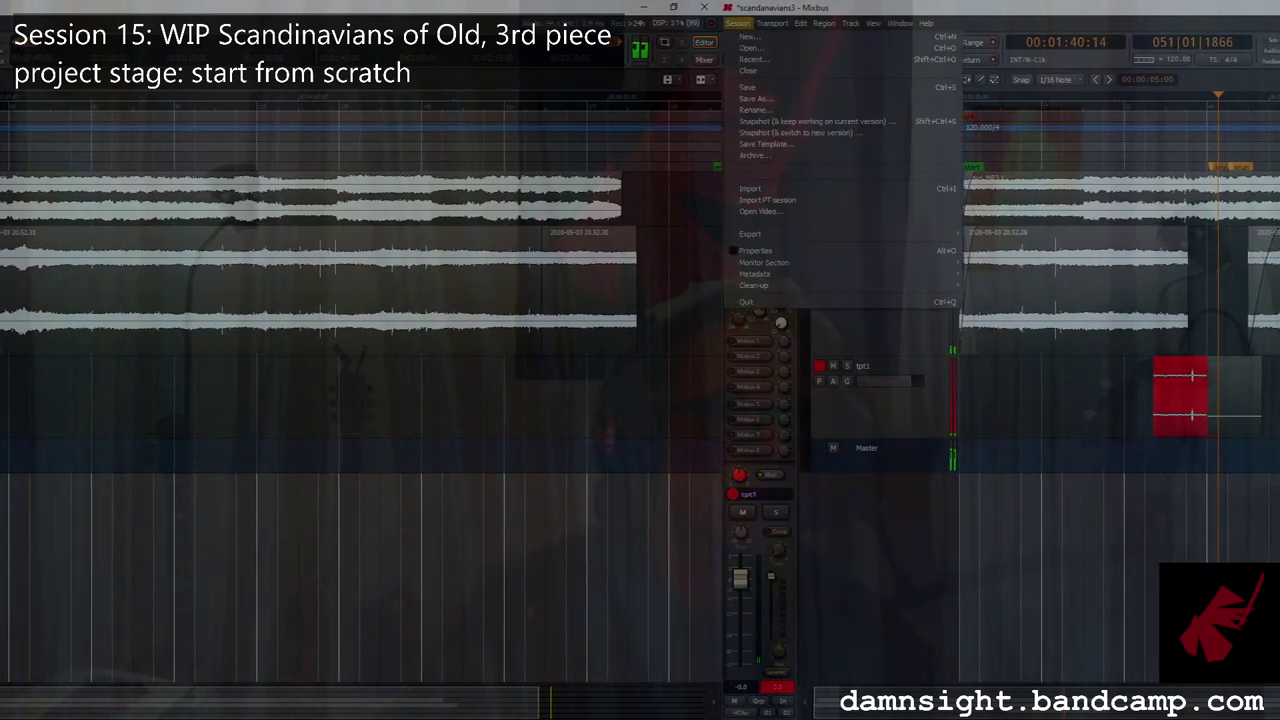
pyautogui.press('Escape')
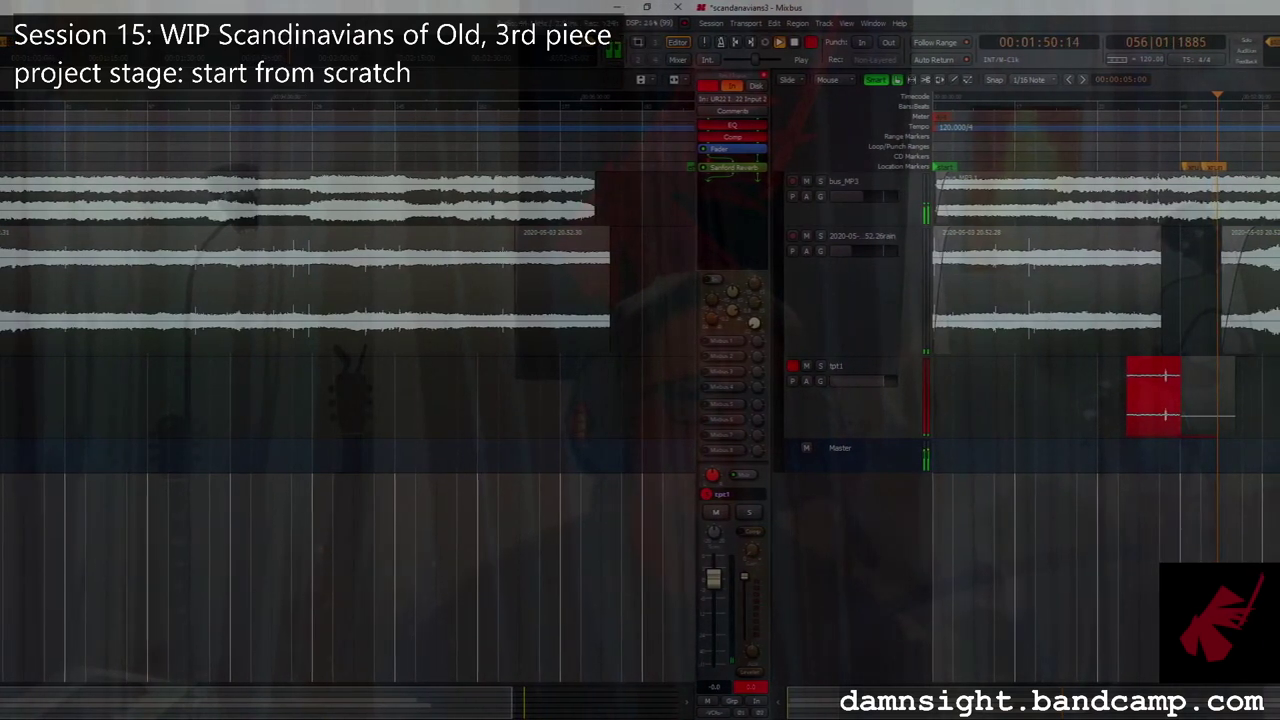
pyautogui.press('space')
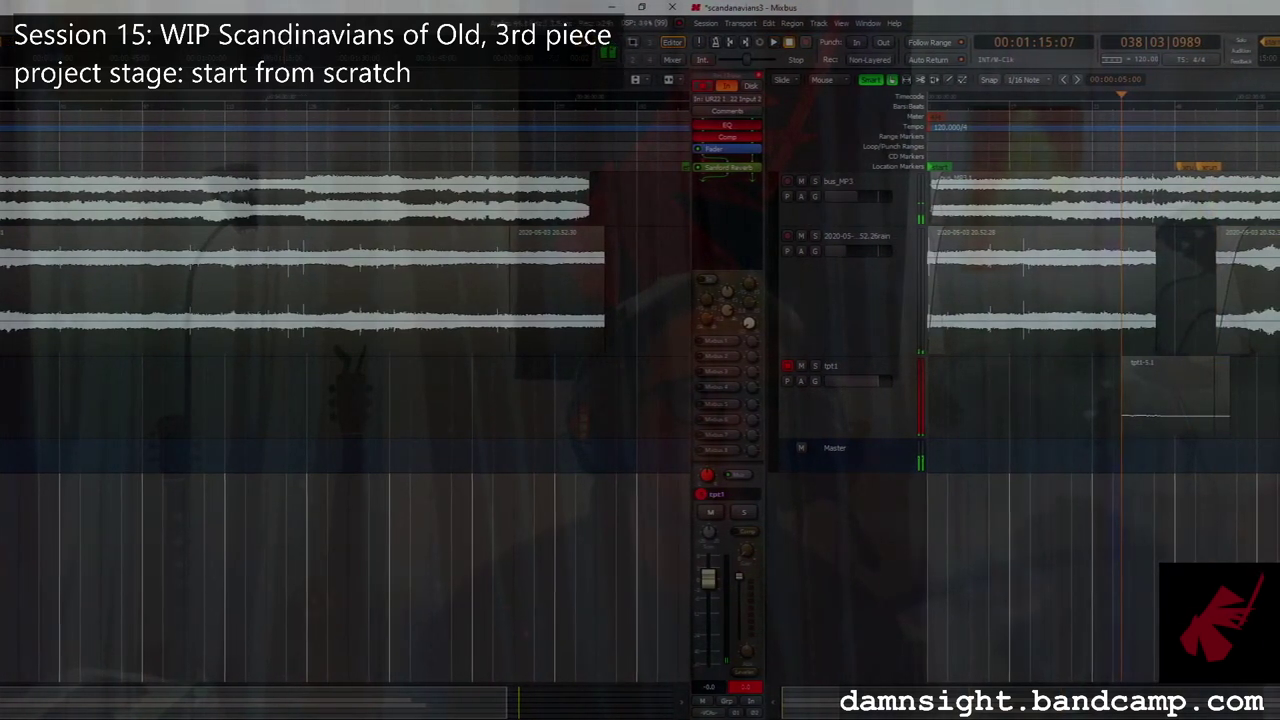
pyautogui.click(789, 42)
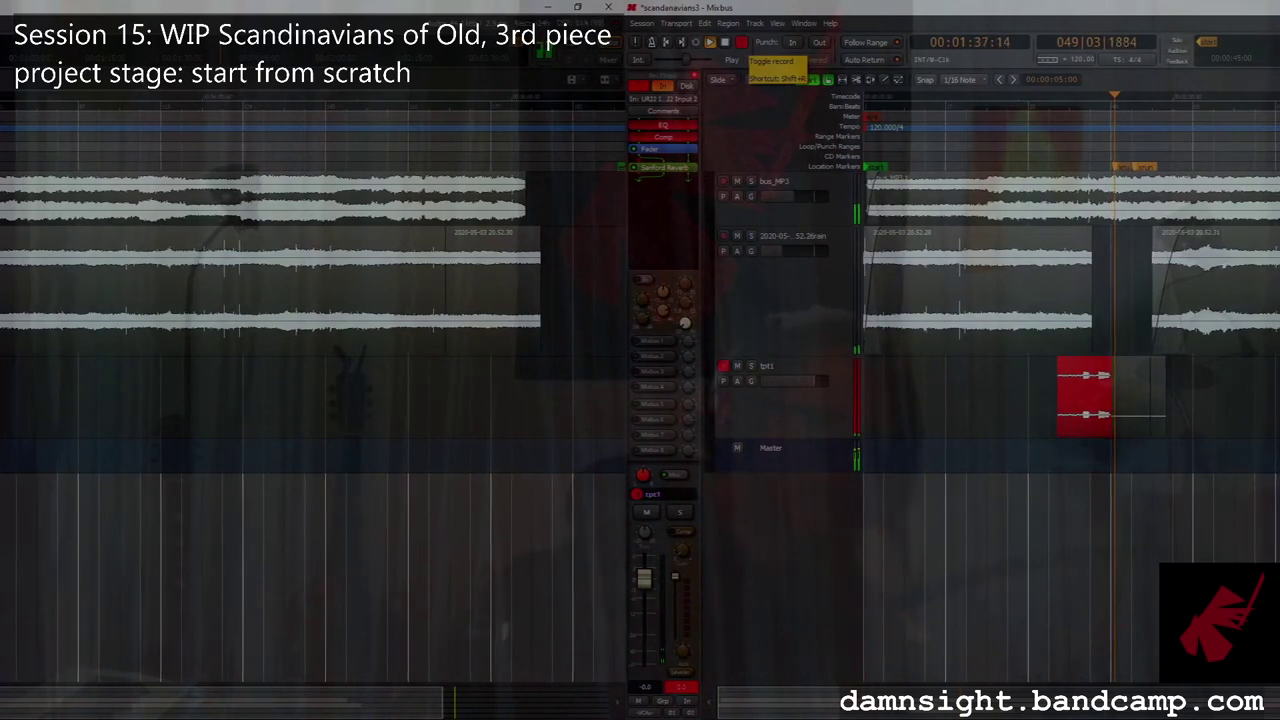
pyautogui.press('space')
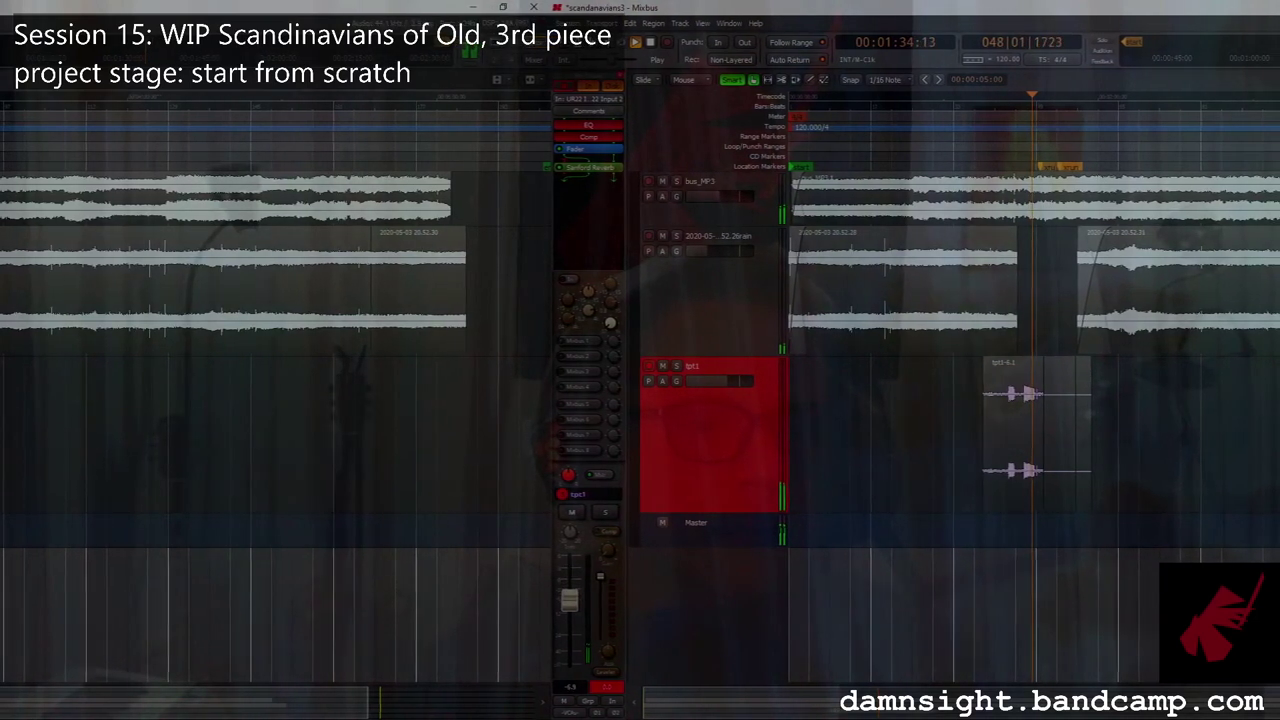
# Check the Sanford Reverb settings on the tpt1 track and record a new, longer take over the previous one.
pyautogui.doubleClick(588, 167)
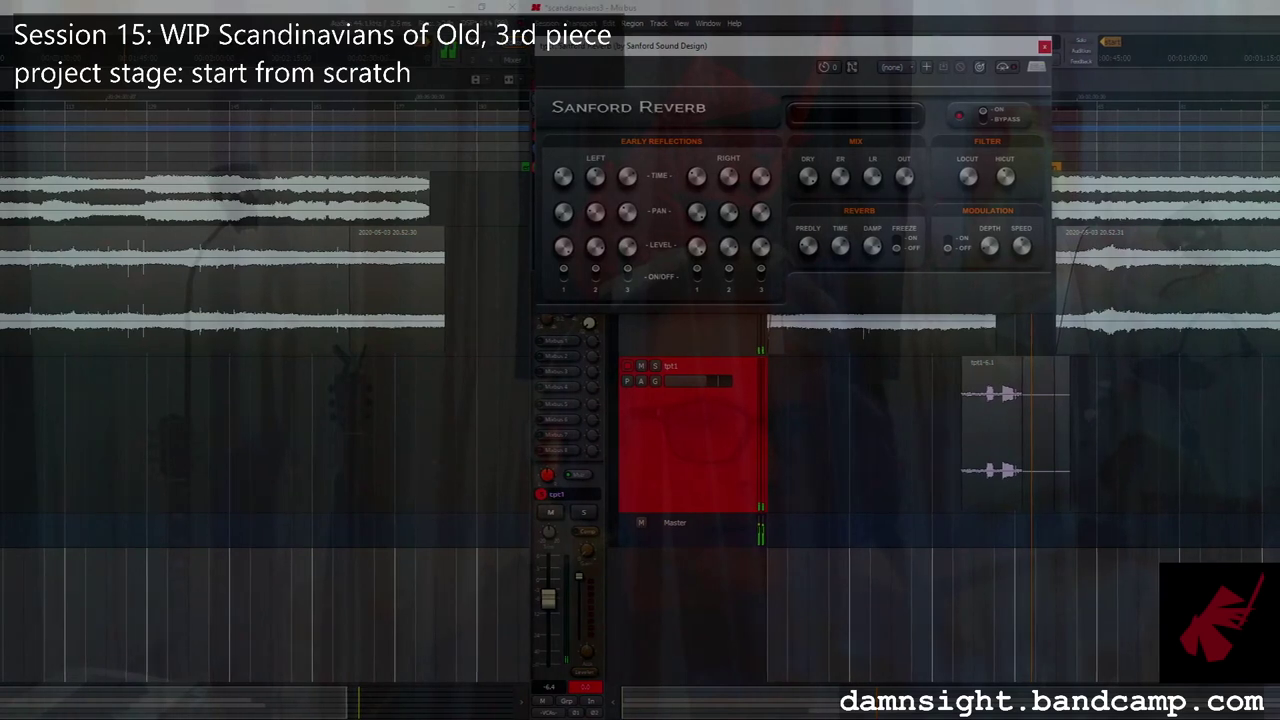
pyautogui.moveTo(870, 52); pyautogui.dragTo(1270, 210)
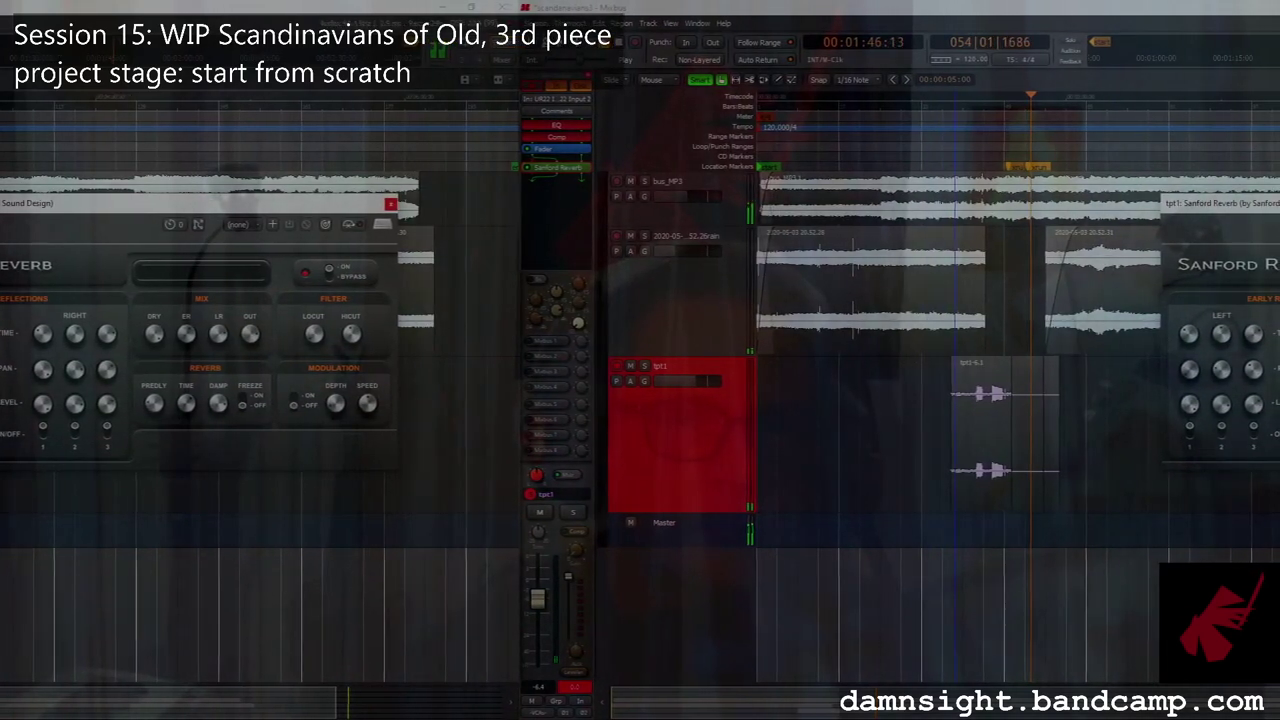
pyautogui.press('space')
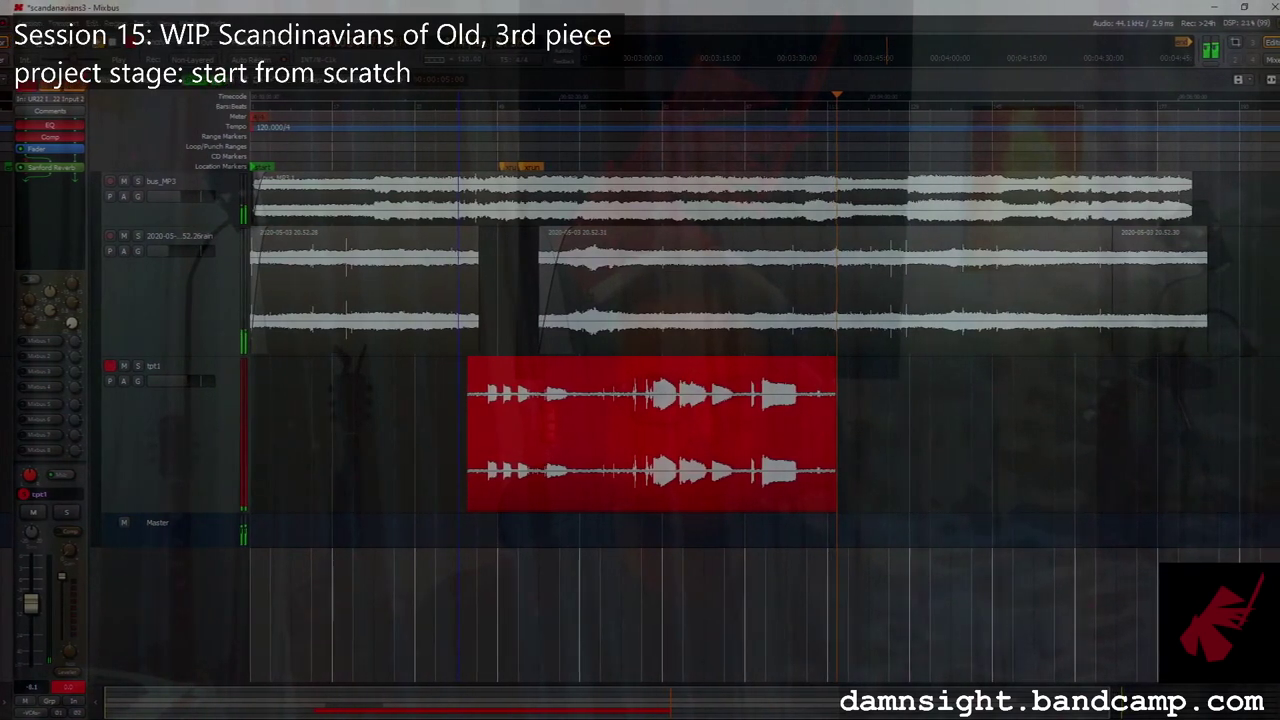
pyautogui.press('space')
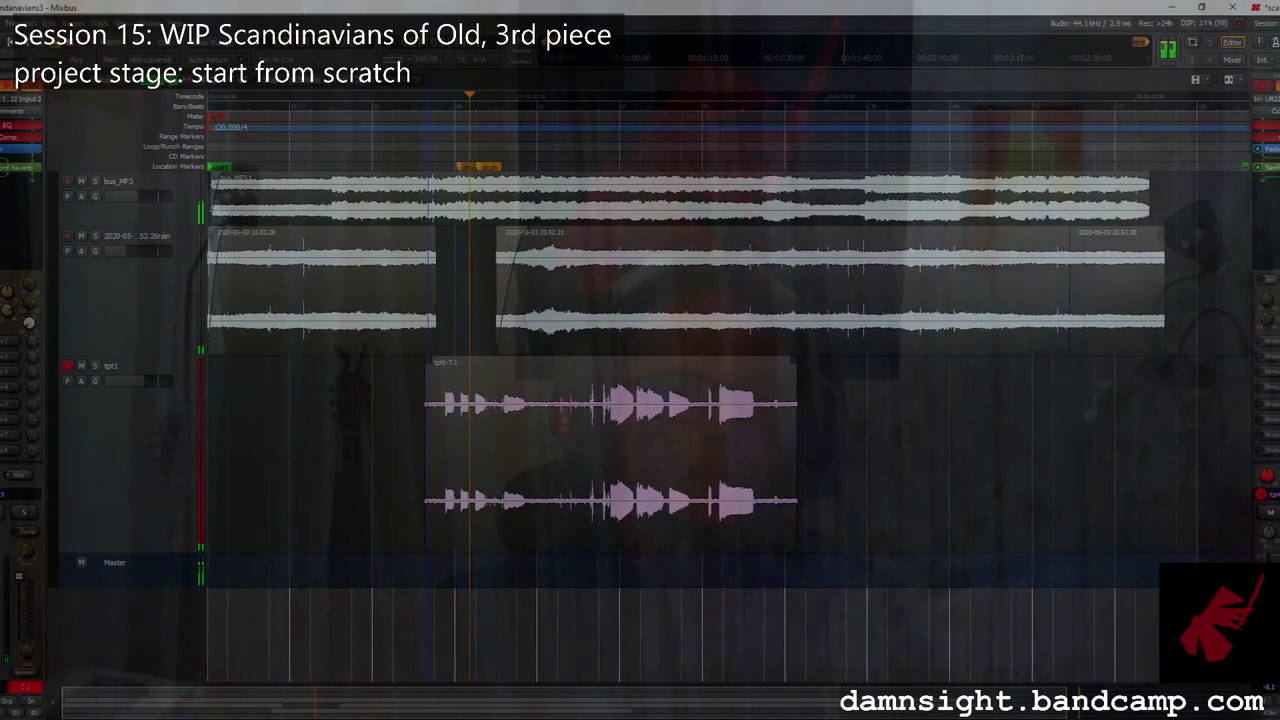
# Trim the recorded tpt1 region down to its closing phrases and shorten its end to just after the last note.
pyautogui.click(608, 450)
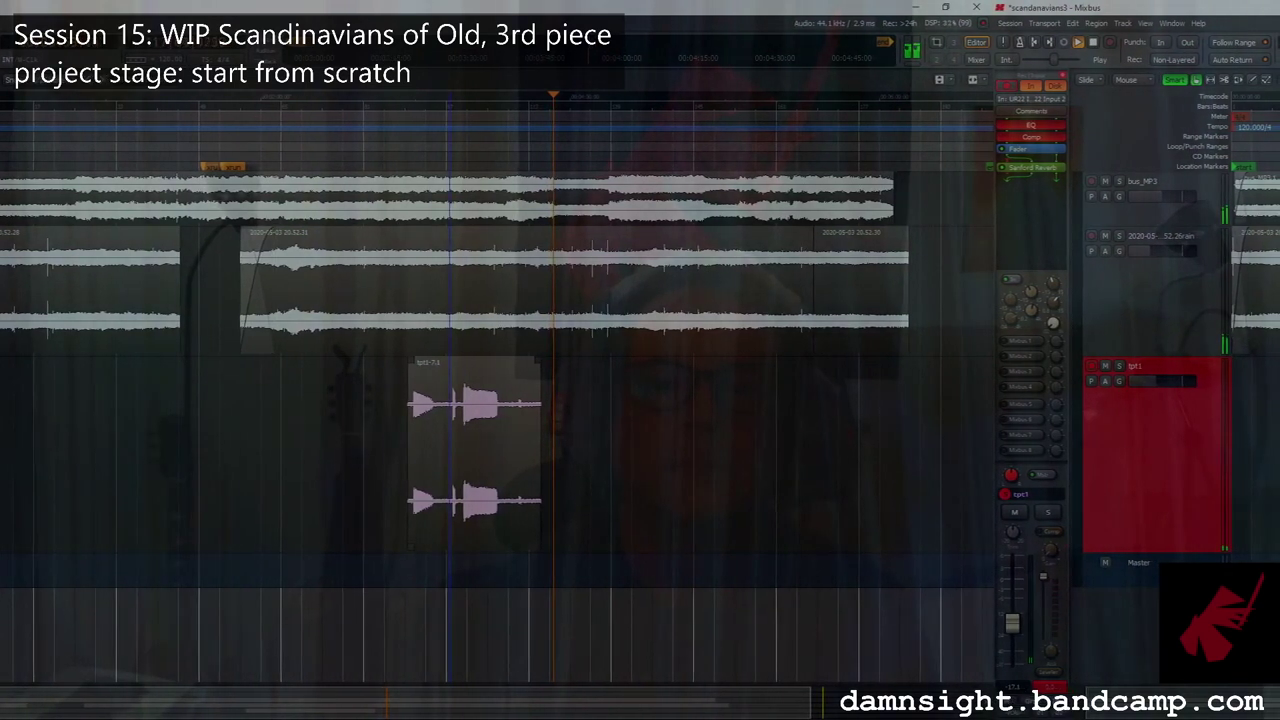
pyautogui.click(472, 450)
pyautogui.moveTo(536, 500); pyautogui.dragTo(495, 500)
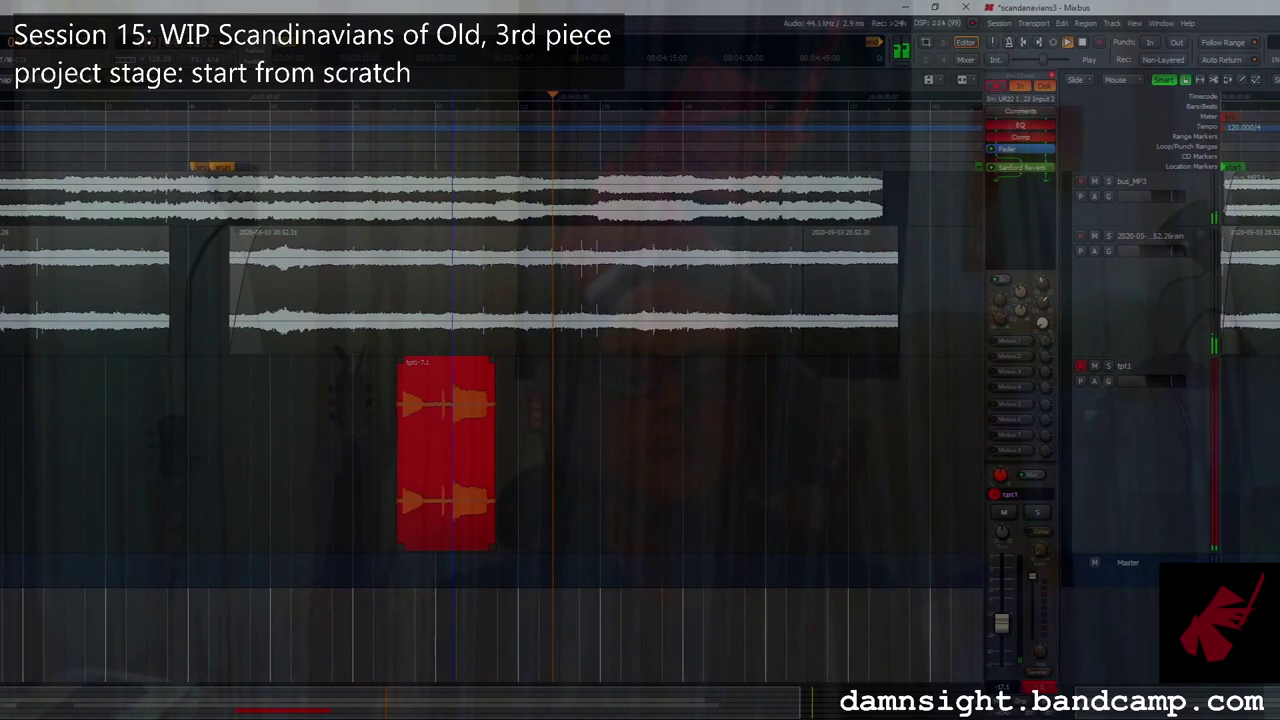
# Loop the playback over the trimmed tpt1 region.
pyautogui.rightClick(450, 526)
pyautogui.moveTo(500, 531)
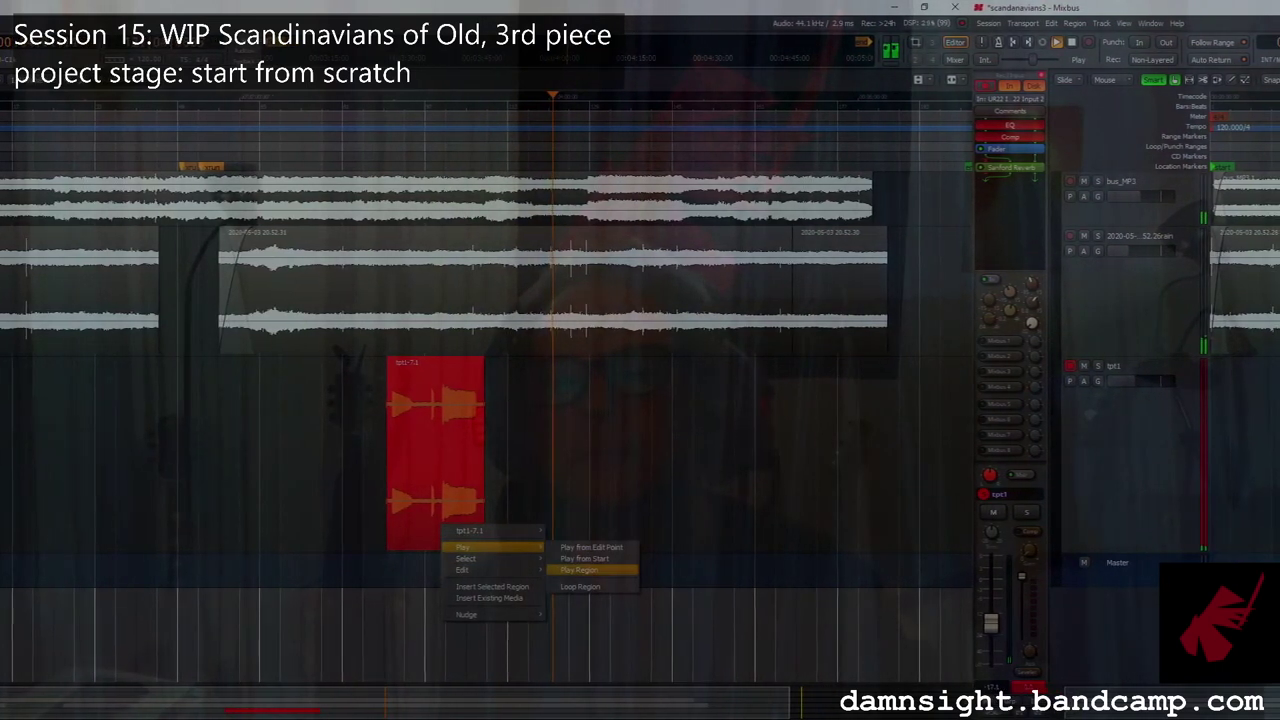
pyautogui.click(579, 570)
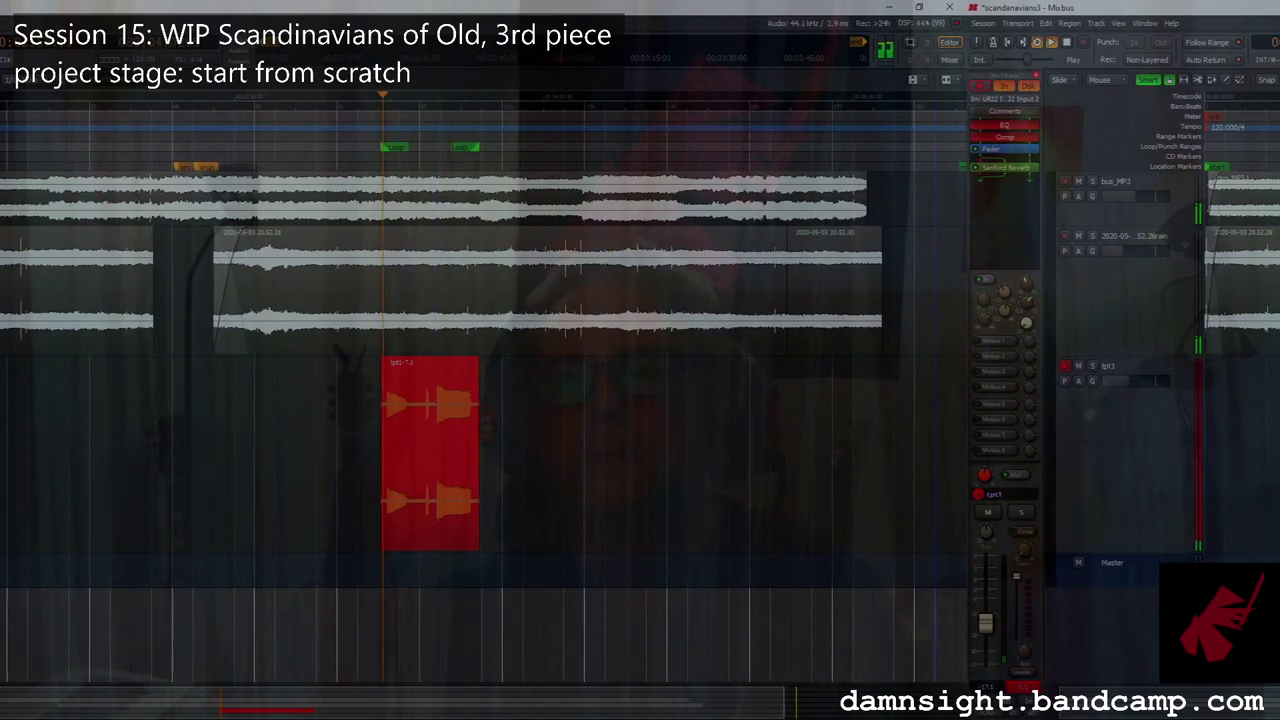
# Insert Frohmage between the fader and Sanford Reverb on the tpt1 track and adjust two of its knobs to 3.162 and 6.731.
pyautogui.hotkey('alt', 'm')
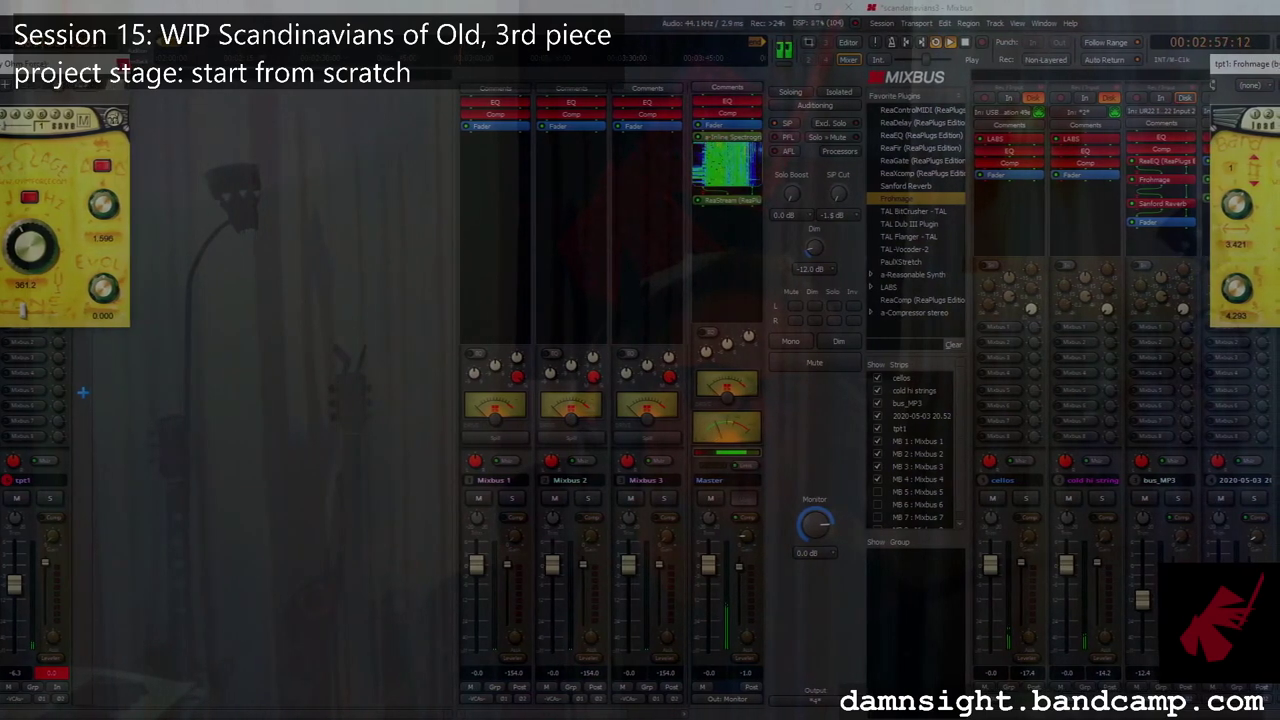
pyautogui.hotkey('alt', 'm')
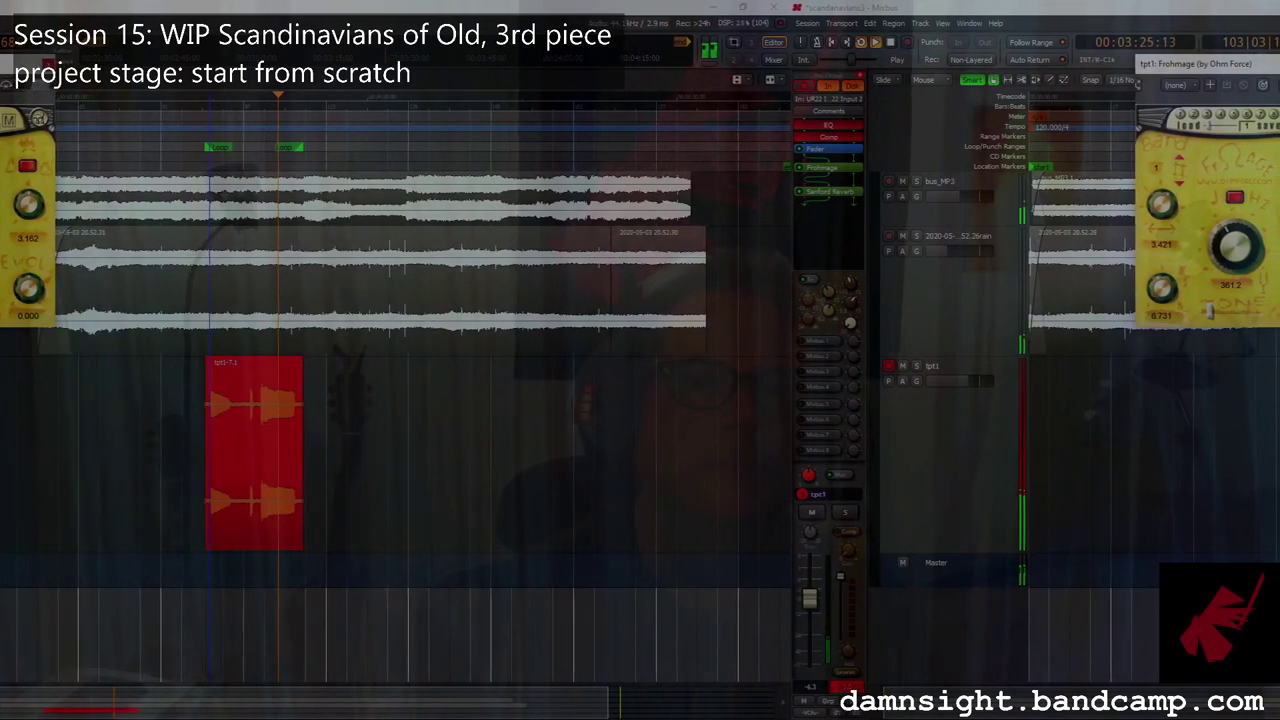
pyautogui.scroll(4, 400, 350)
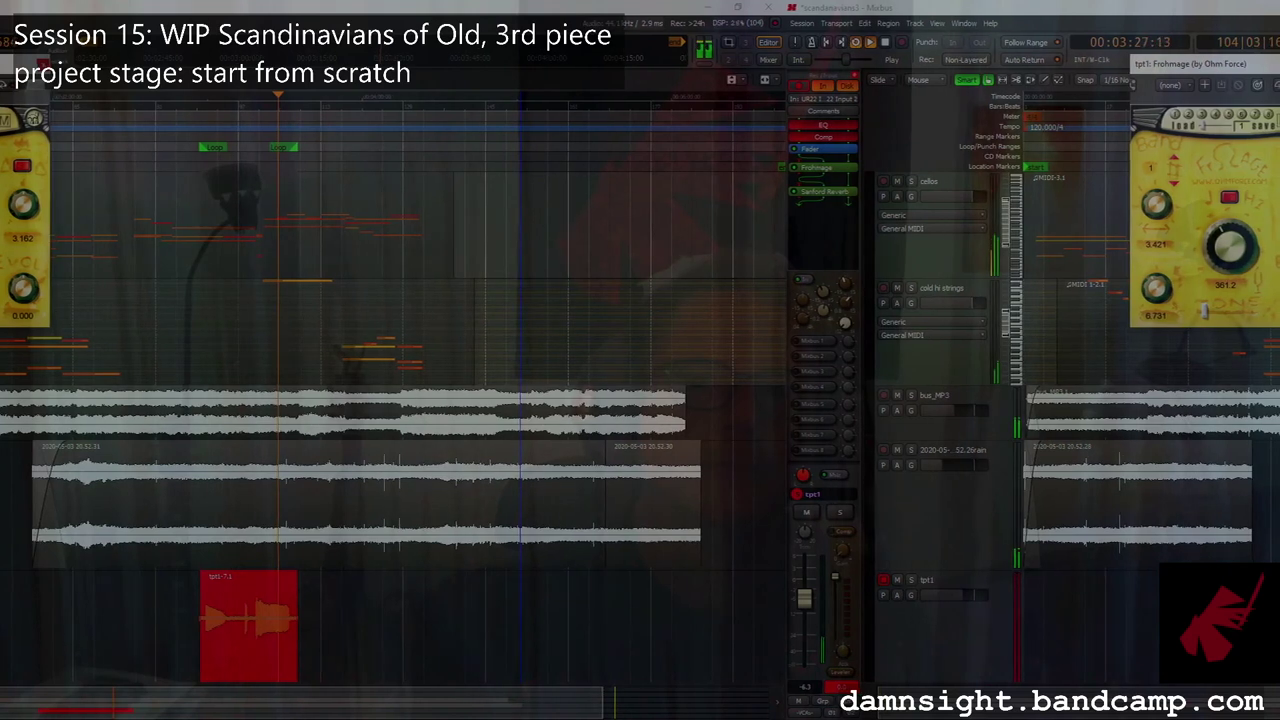
pyautogui.scroll(-4, 400, 350)
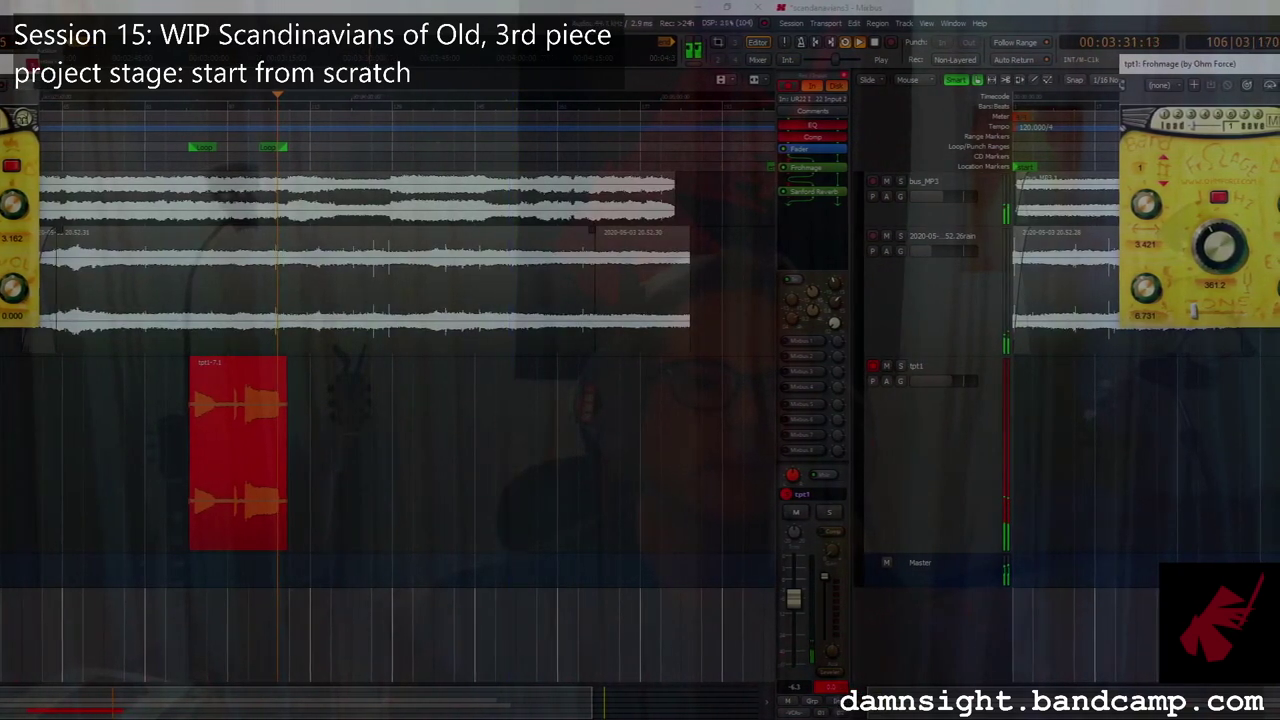
pyautogui.press('Escape')
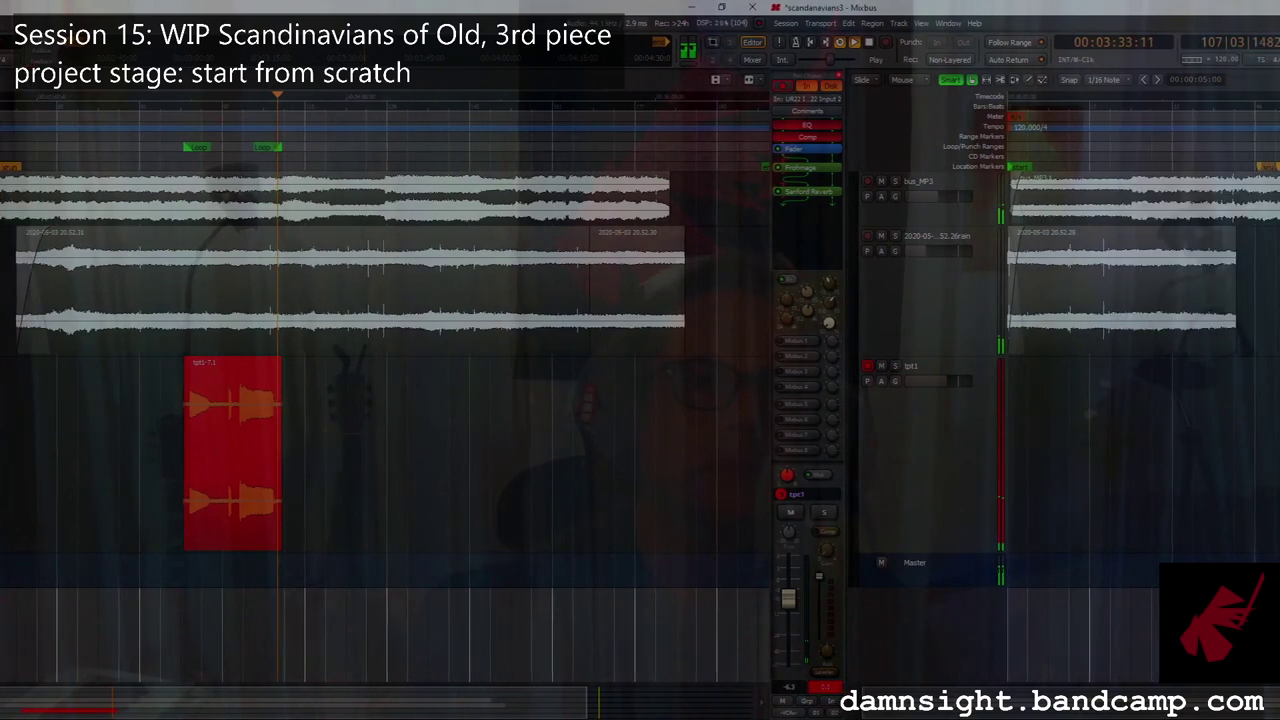
# Stop the looped playback at the start of the tpt1 region and select the tpt1 track.
pyautogui.click(560, 50)
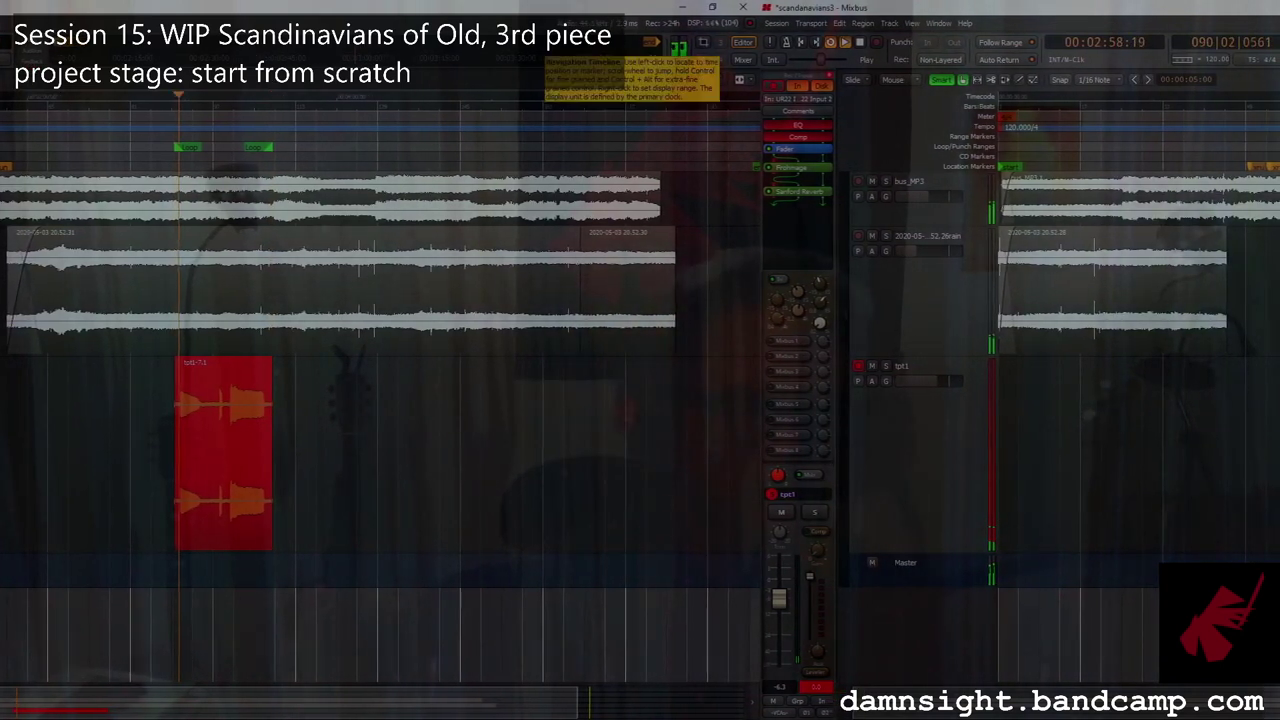
pyautogui.click(560, 50)
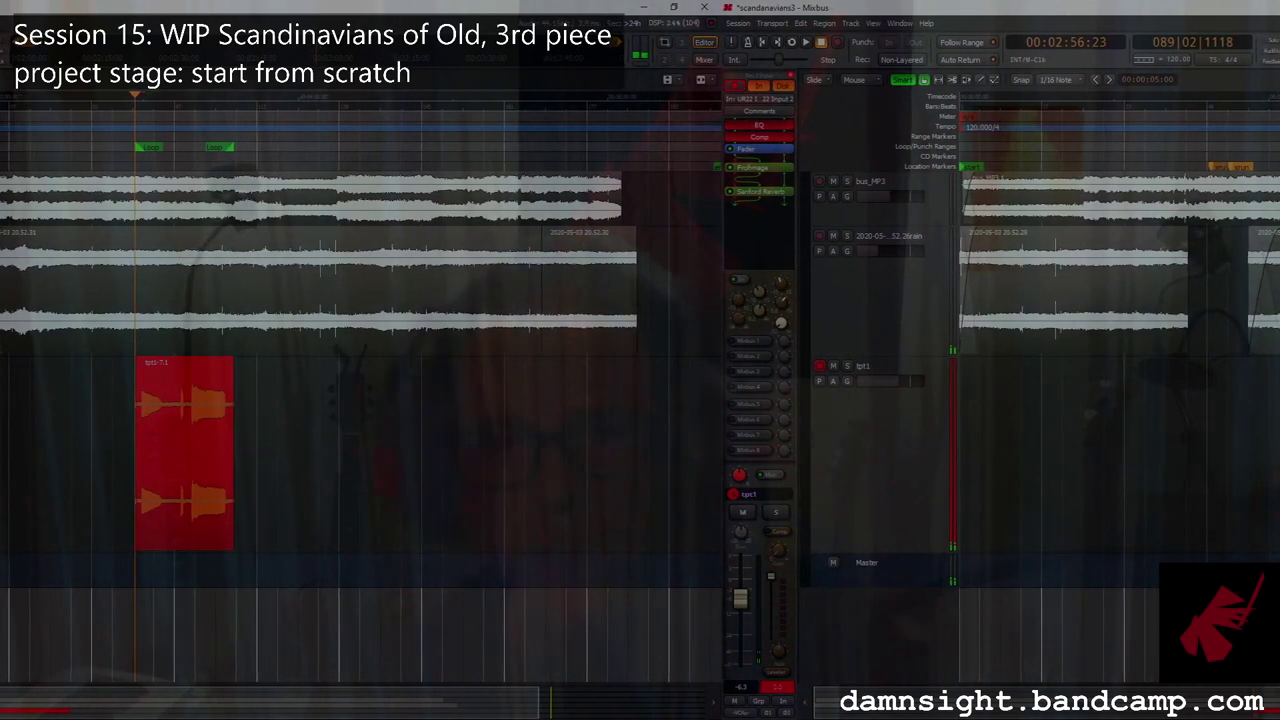
pyautogui.click(880, 460)
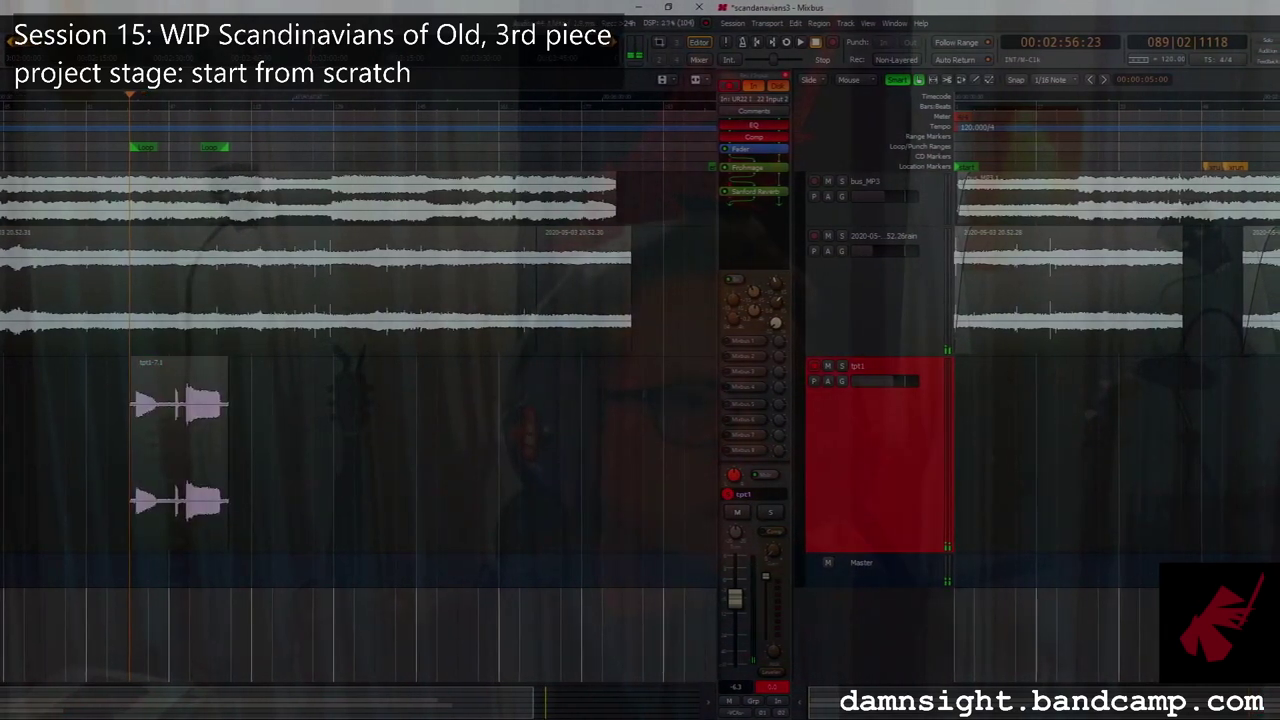